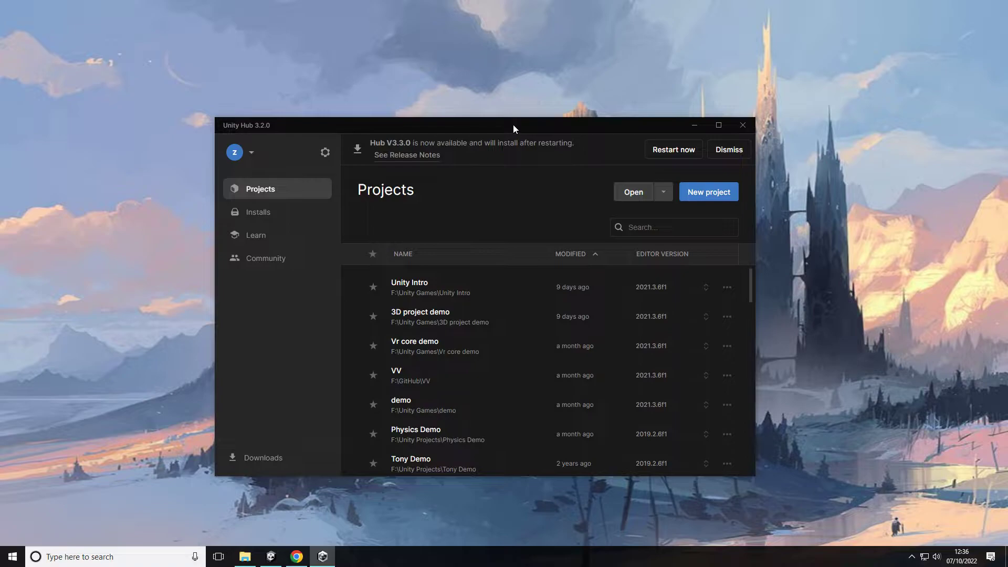
{"action": "left_click_drag", "start_coordinate": [513, 126], "coordinate": [499, 120]}
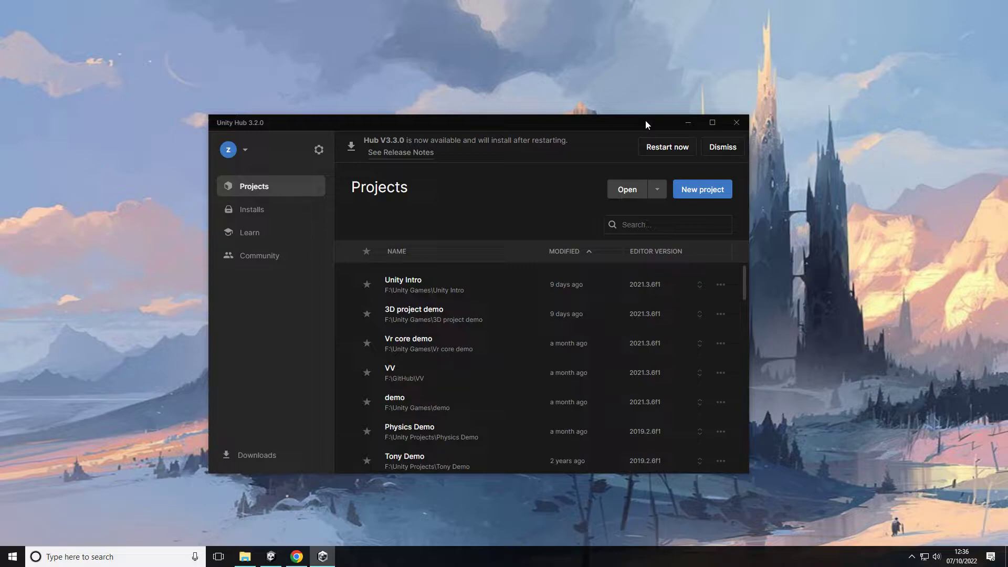
{"action": "left_click", "coordinate": [697, 191]}
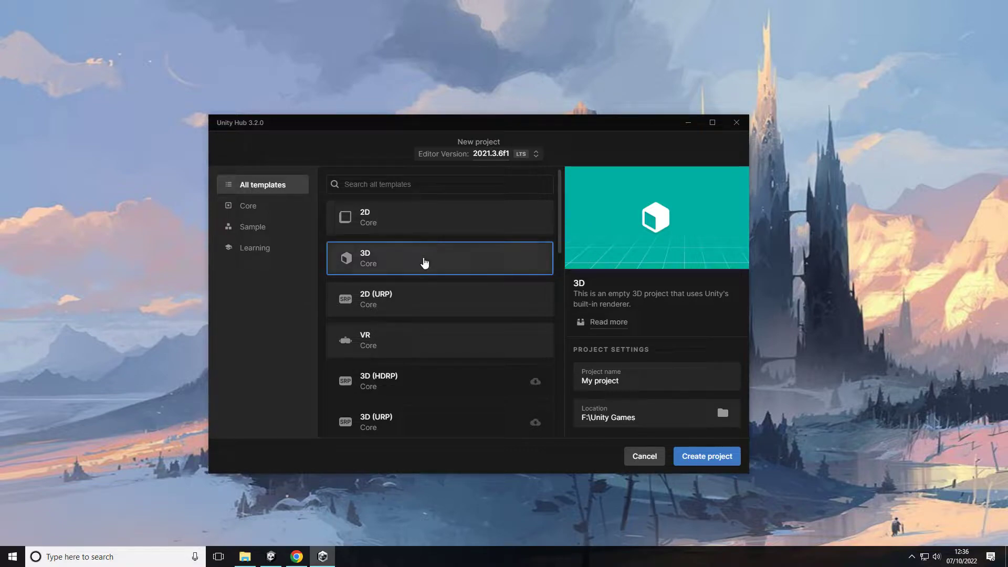
{"action": "left_click", "coordinate": [398, 227]}
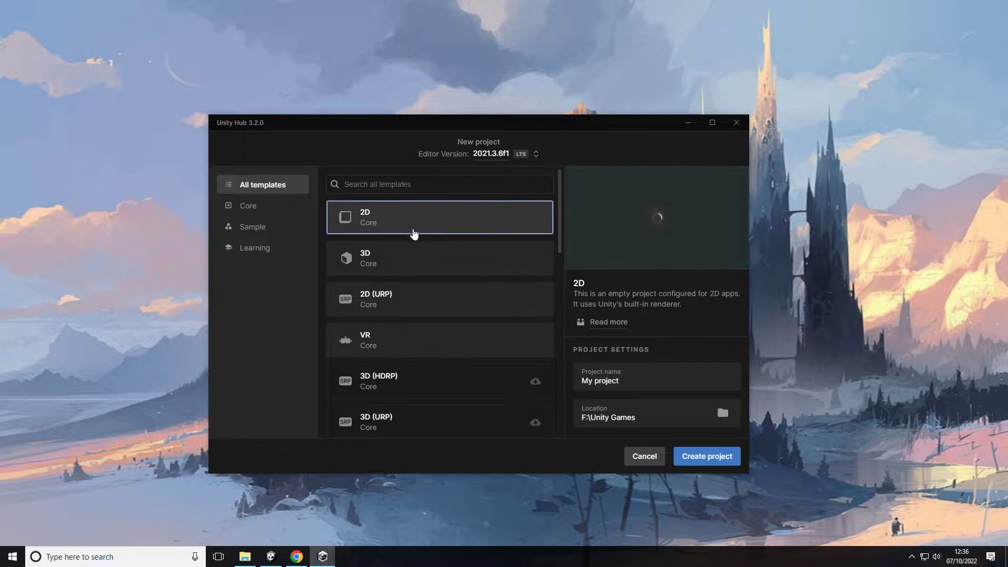
{"action": "left_click", "coordinate": [637, 383]}
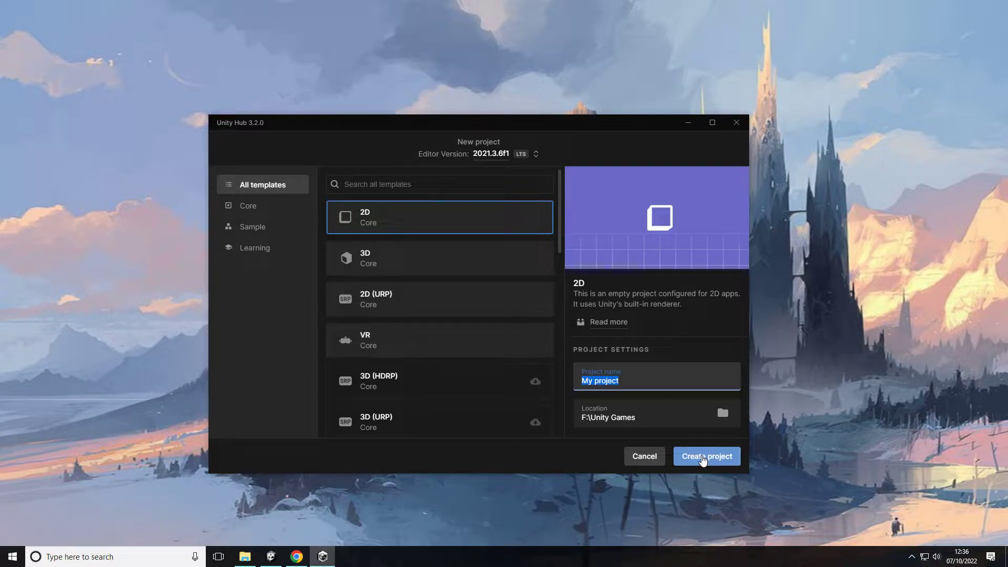
{"action": "left_click", "coordinate": [737, 123]}
Step: Switch to the Unity editor with the open Unity Intro project and adjust the sizes of its Hierarchy and Project areas
{"action": "left_click", "coordinate": [270, 558]}
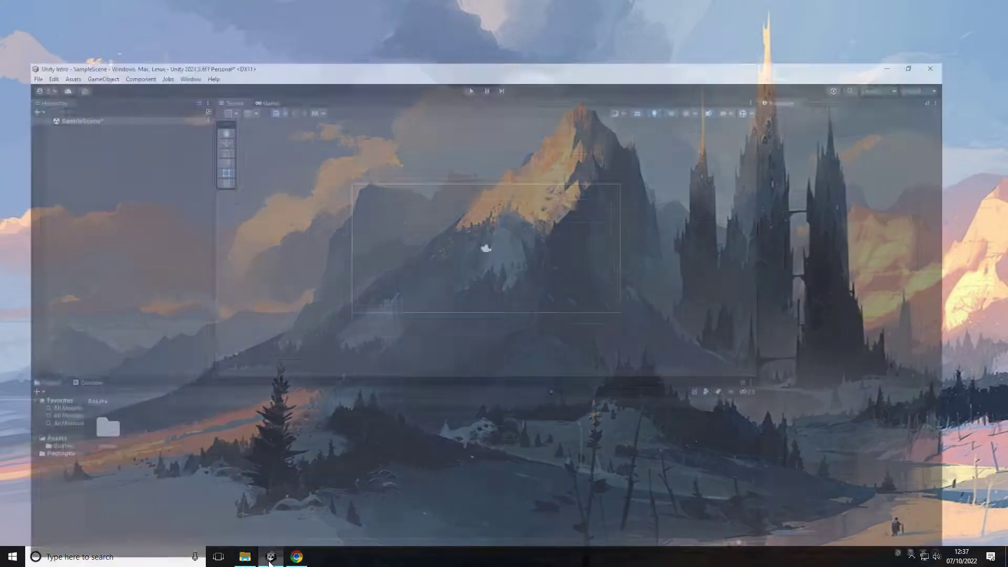
{"action": "left_click_drag", "start_coordinate": [375, 348], "coordinate": [374, 372]}
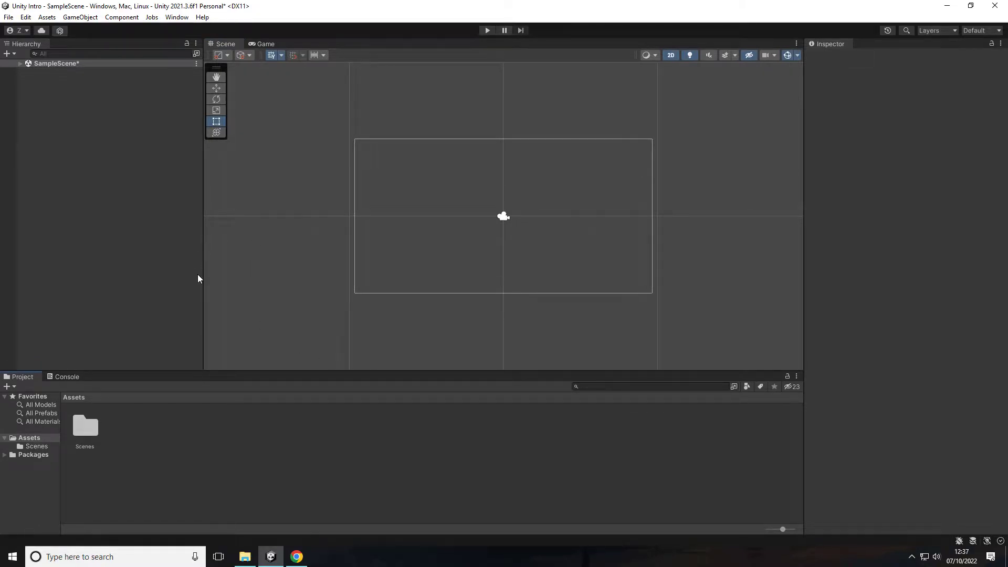
{"action": "mouse_move", "coordinate": [203, 277]}
{"action": "left_mouse_down"}
{"action": "mouse_move", "coordinate": [189, 275]}
{"action": "mouse_move", "coordinate": [201, 275]}
{"action": "left_mouse_up"}
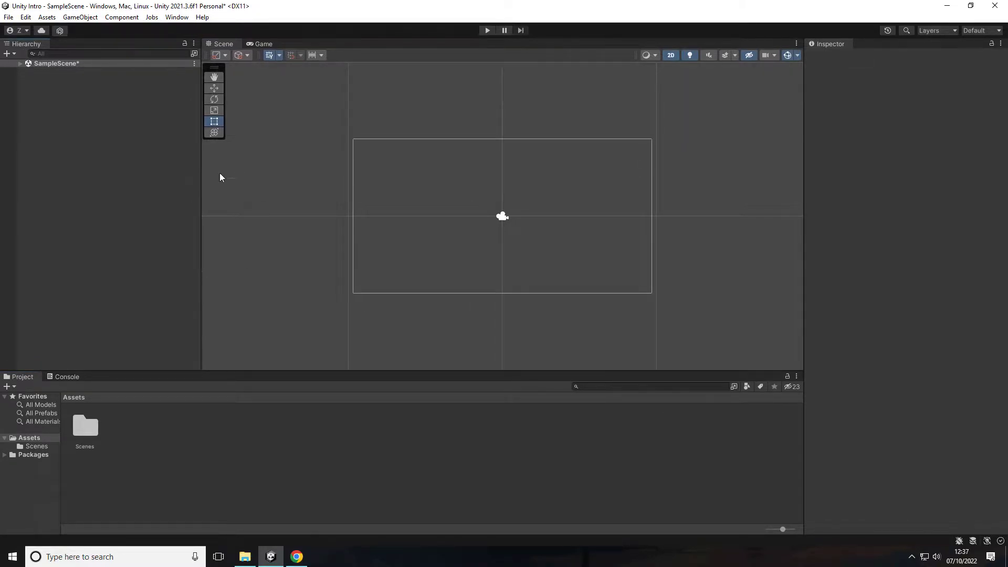
{"action": "middle_click_drag", "start_coordinate": [504, 245], "coordinate": [494, 249]}
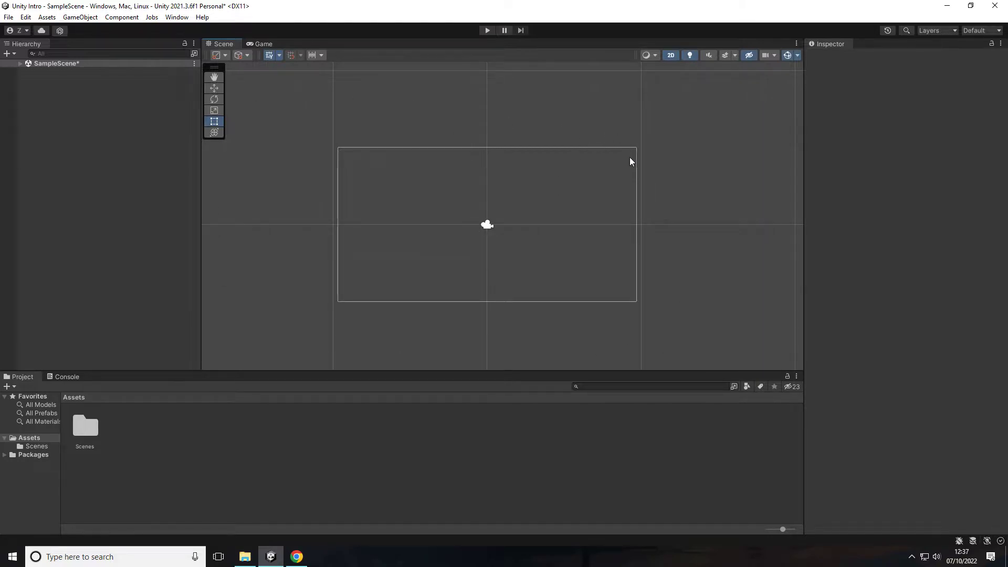
{"action": "middle_click_drag", "start_coordinate": [452, 169], "coordinate": [438, 177]}
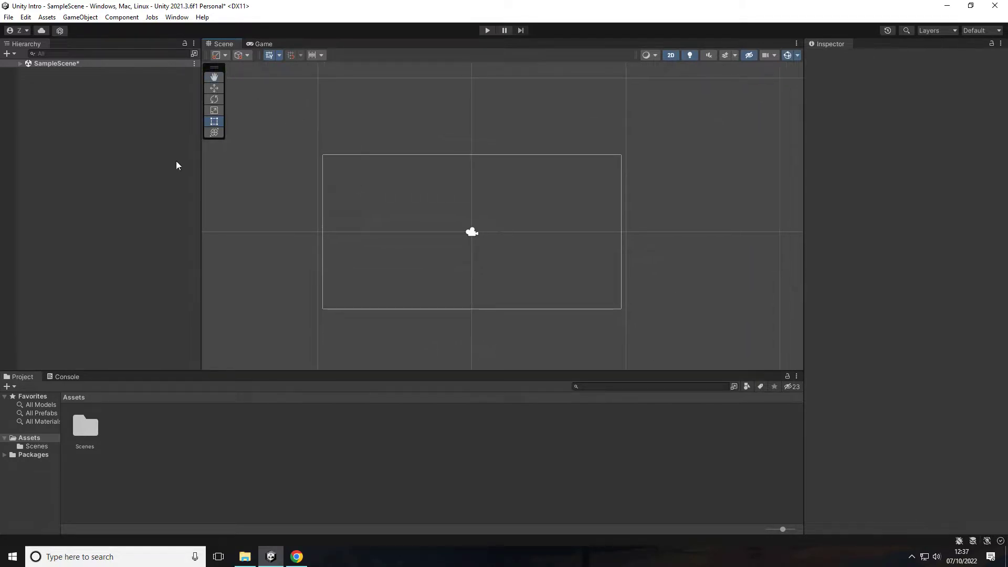
Step: Expand SampleScene in the hierarchy, inspect the Main Camera's properties, and deselect it
{"action": "left_click", "coordinate": [19, 62]}
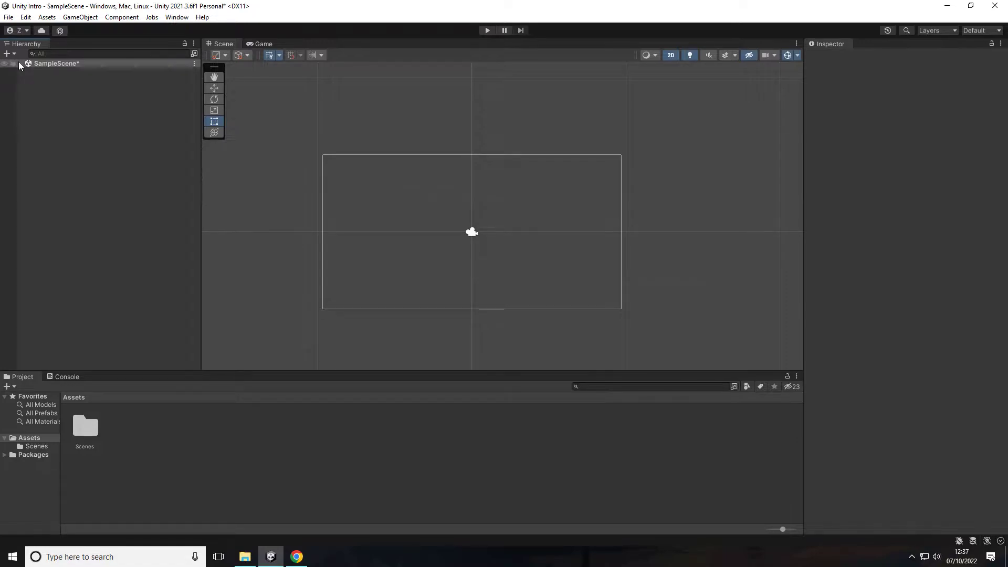
{"action": "left_click_drag", "start_coordinate": [333, 117], "coordinate": [557, 306]}
{"action": "left_click", "coordinate": [58, 90]}
{"action": "left_click", "coordinate": [56, 72]}
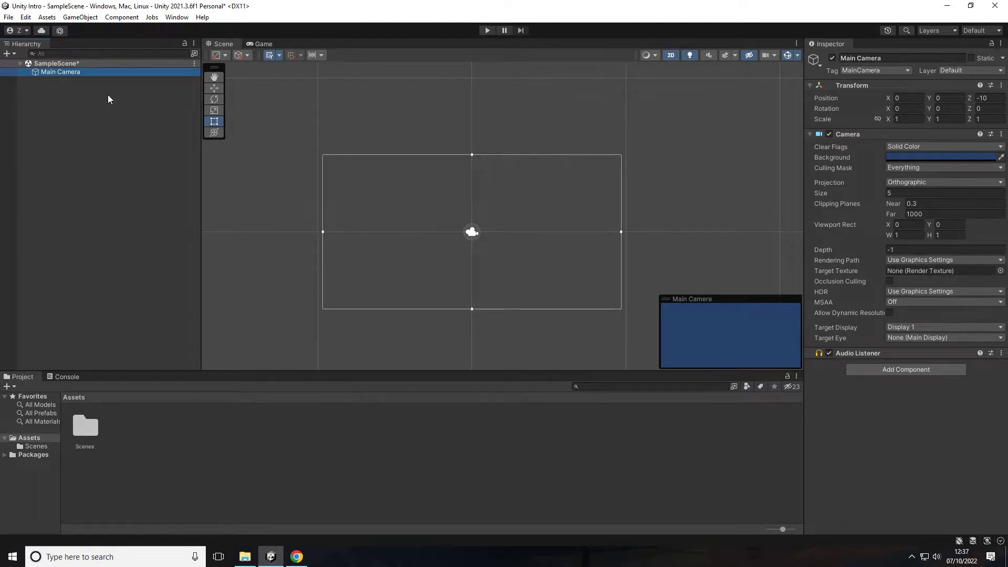
{"action": "left_click", "coordinate": [375, 115]}
{"action": "left_click_drag", "start_coordinate": [265, 130], "coordinate": [617, 336]}
{"action": "left_click", "coordinate": [651, 194]}
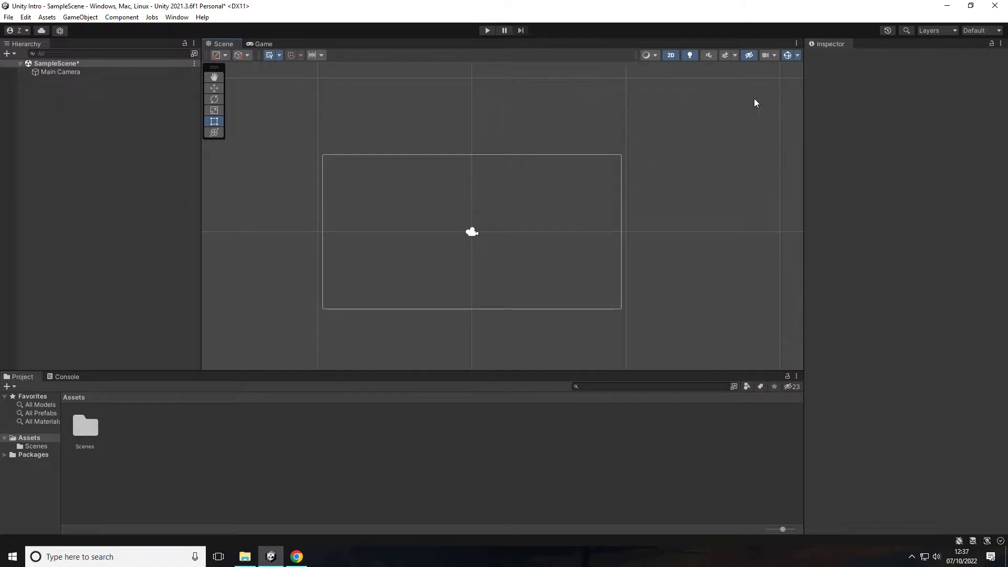
Step: Compare the 2 by 3, Default and Tall editor layouts and settle on 2 by 3
{"action": "left_click", "coordinate": [970, 31]}
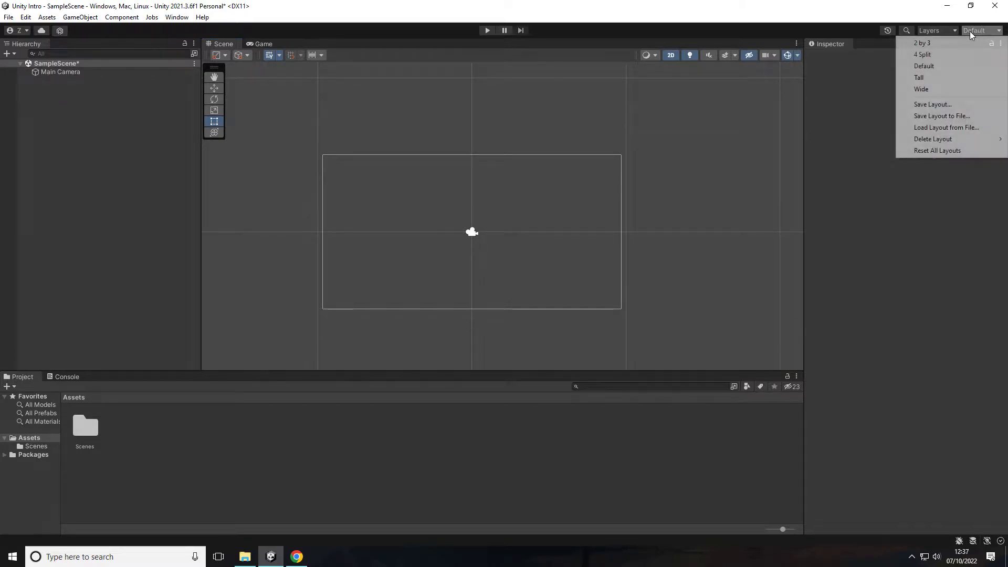
{"action": "left_click", "coordinate": [935, 45]}
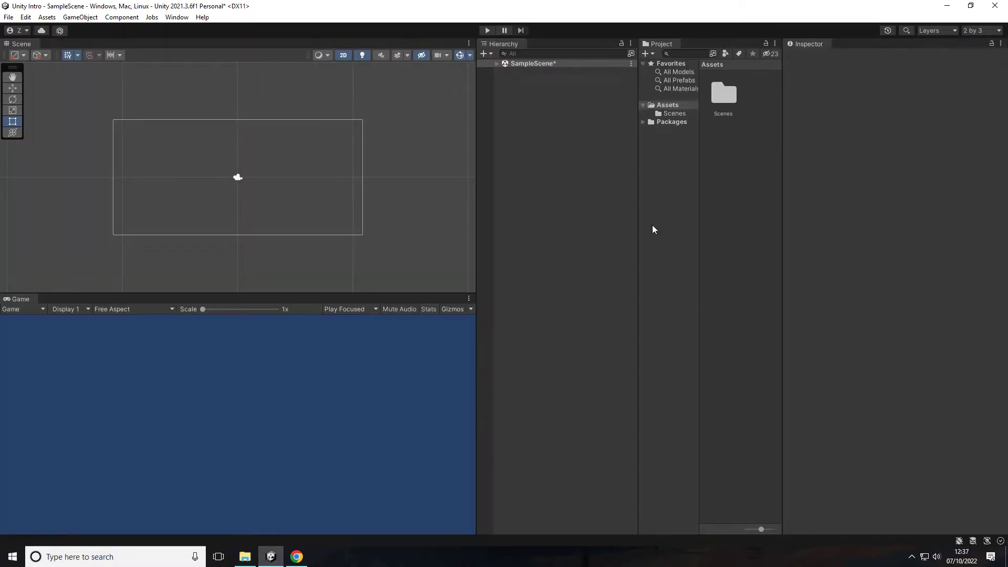
{"action": "left_click", "coordinate": [981, 31]}
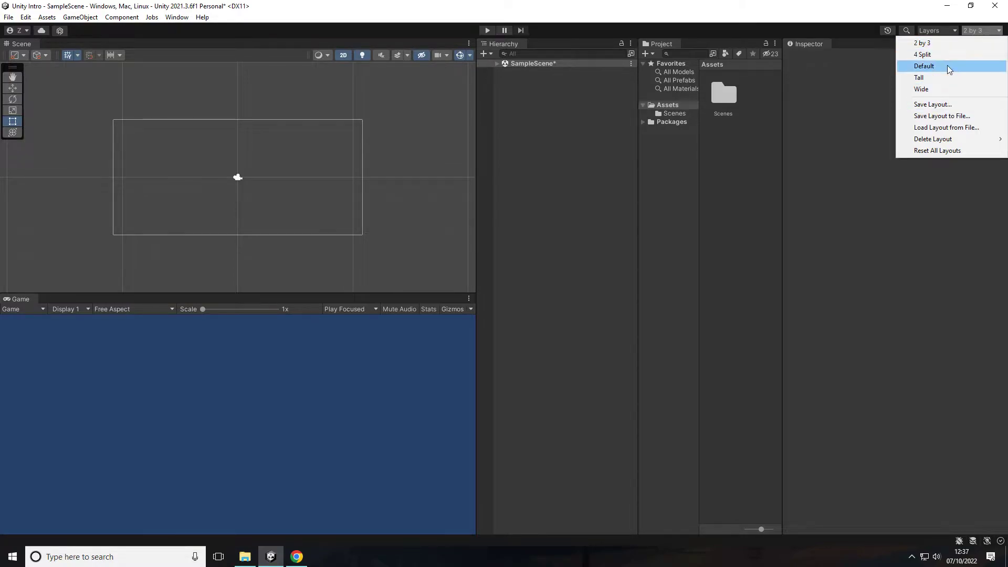
{"action": "left_click", "coordinate": [948, 66]}
{"action": "left_click", "coordinate": [982, 30]}
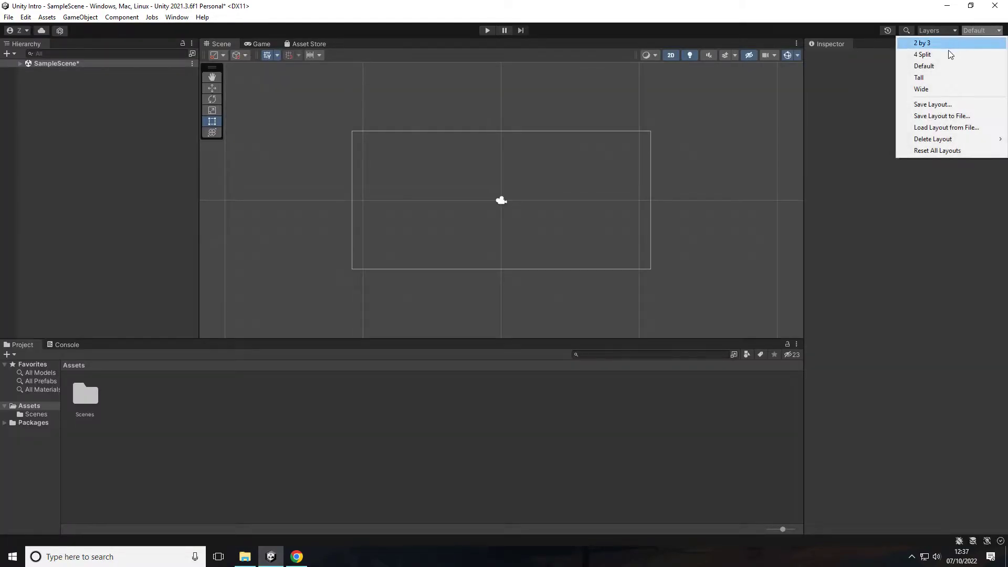
{"action": "left_click", "coordinate": [944, 77]}
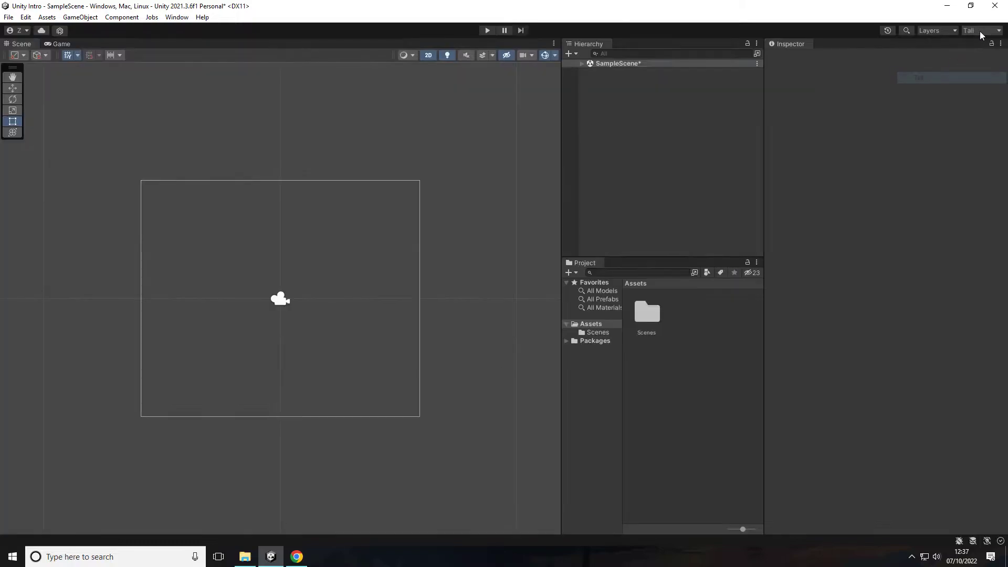
{"action": "left_click", "coordinate": [982, 31]}
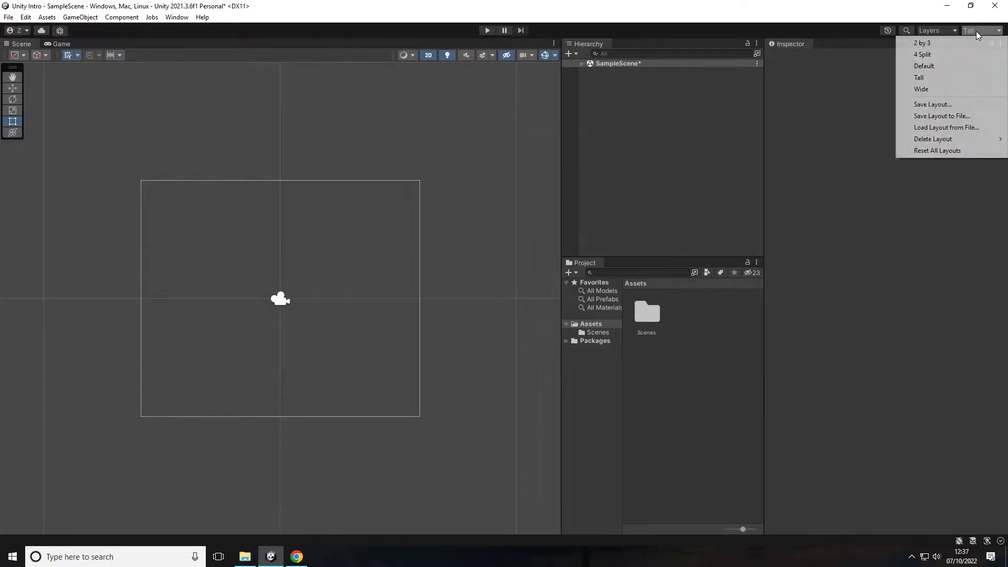
{"action": "left_click", "coordinate": [950, 42]}
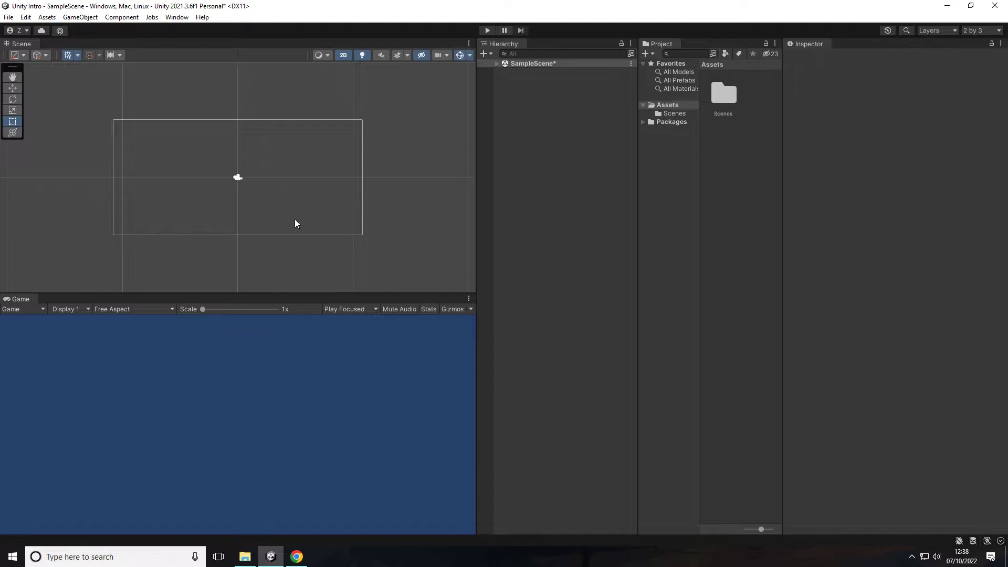
Step: Reveal the scene's objects in the new layout and examine the Main Camera's frame beside the Game view
{"action": "scroll", "coordinate": [253, 174], "scroll_direction": "up", "scroll_amount": 3}
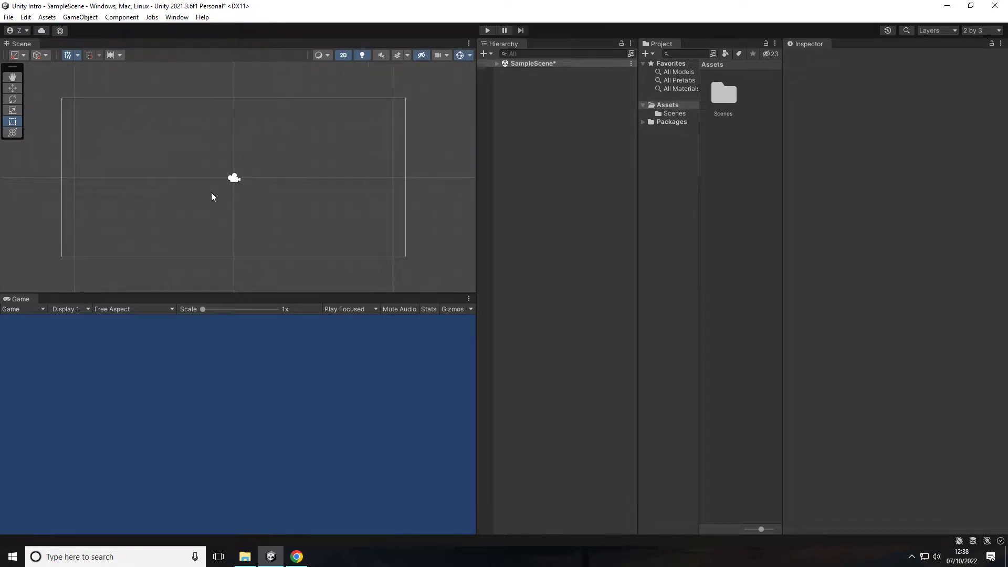
{"action": "left_click", "coordinate": [496, 63]}
{"action": "left_click", "coordinate": [524, 74]}
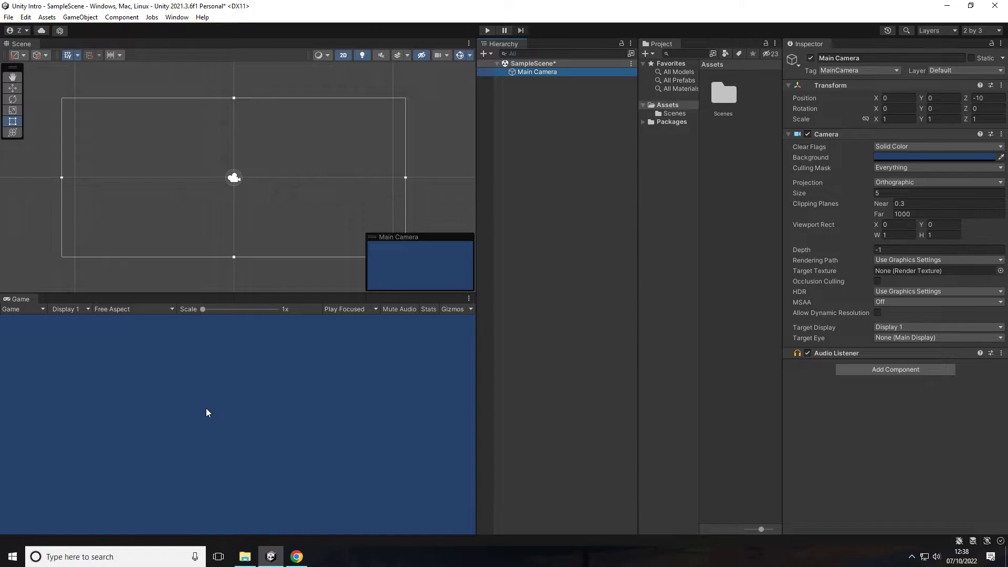
{"action": "left_click", "coordinate": [452, 493]}
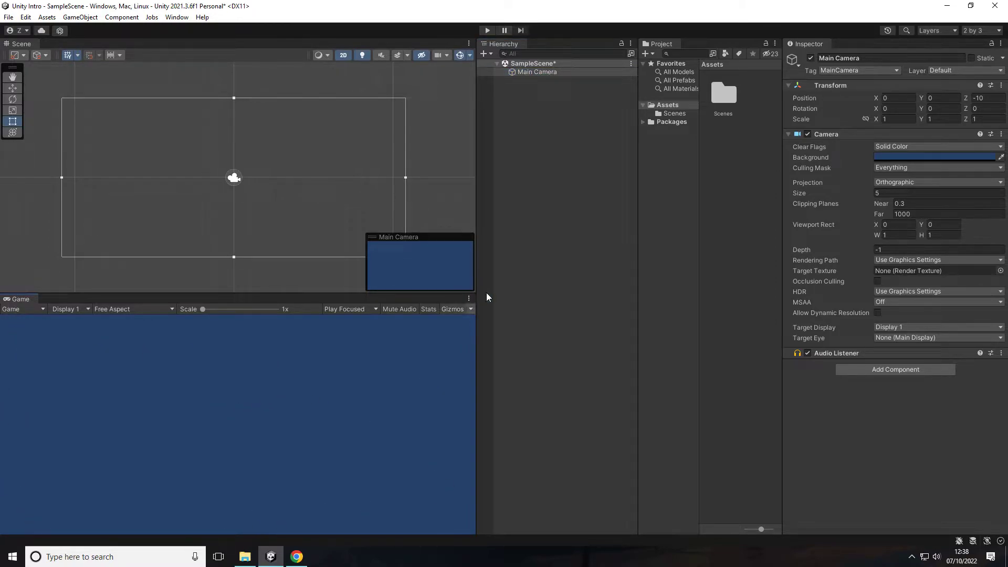
Step: Create a 2D square sprite in the Assets folder, keeping the default name Square
{"action": "left_click", "coordinate": [723, 156]}
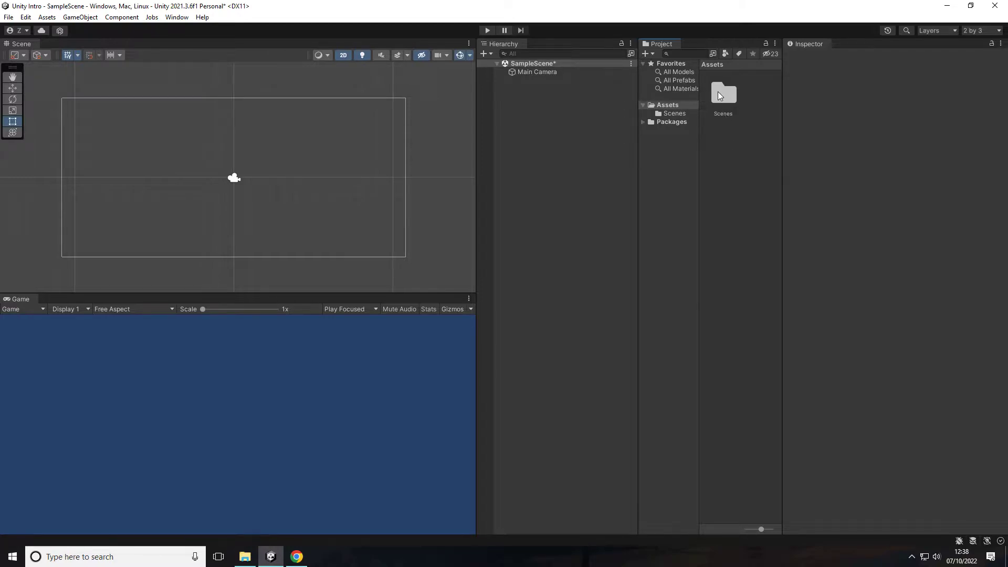
{"action": "right_click", "coordinate": [715, 149]}
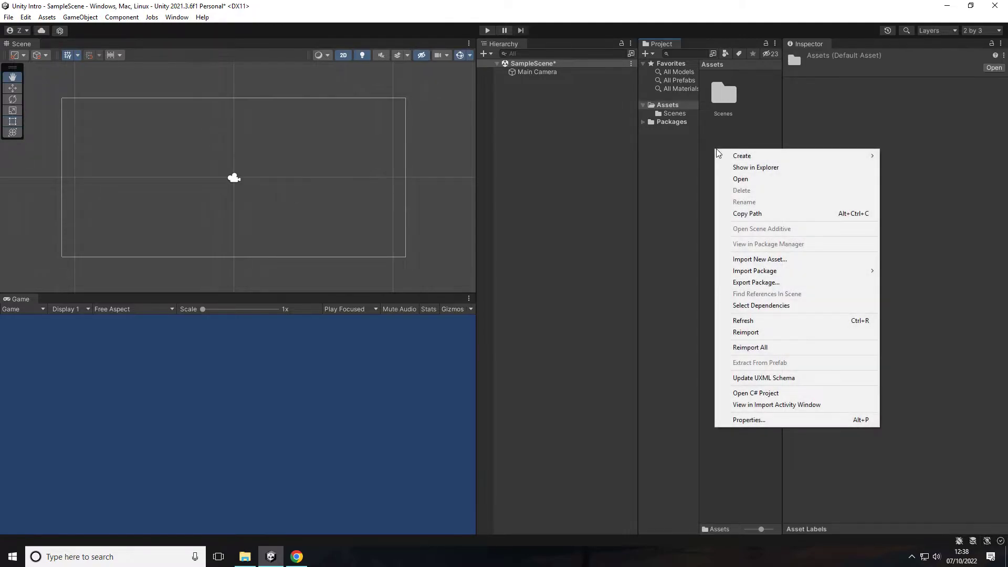
{"action": "mouse_move", "coordinate": [734, 156]}
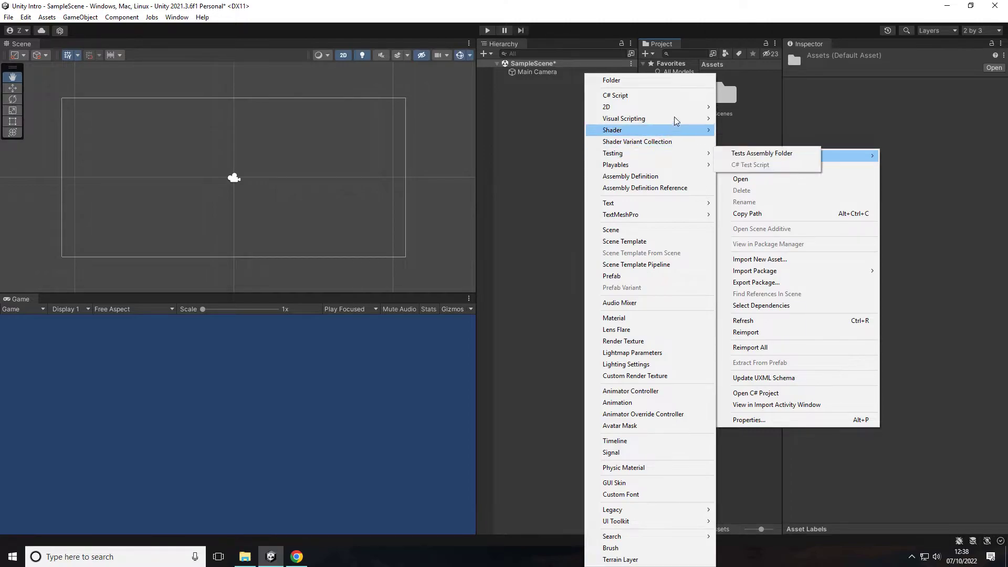
{"action": "mouse_move", "coordinate": [679, 106]}
{"action": "mouse_move", "coordinate": [754, 107]}
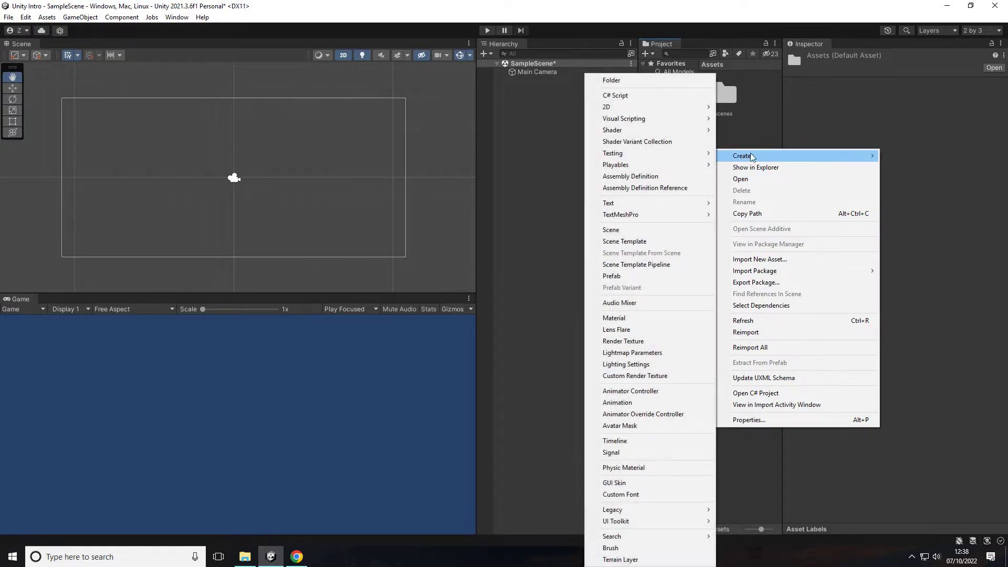
{"action": "left_click", "coordinate": [840, 107]}
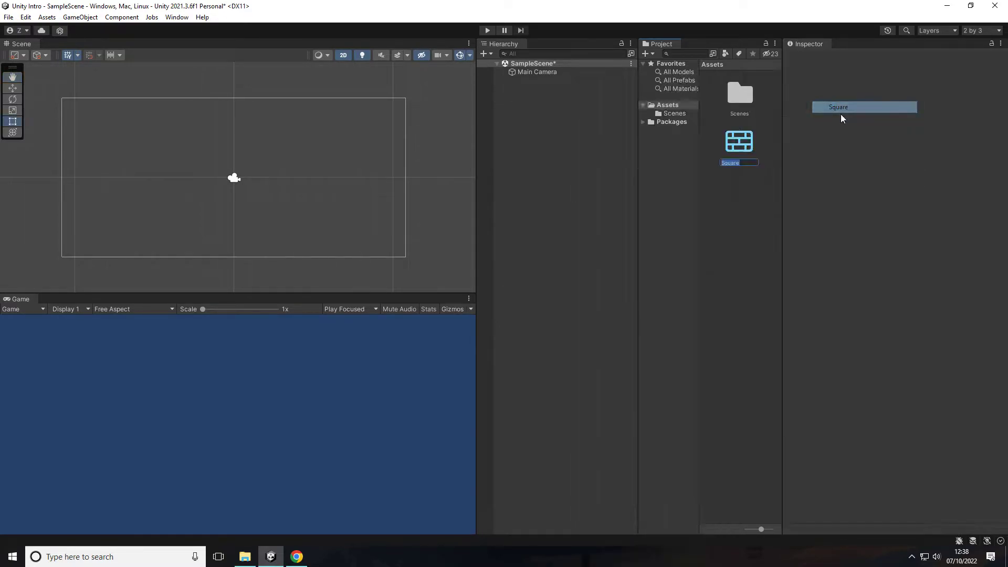
{"action": "left_click", "coordinate": [729, 205]}
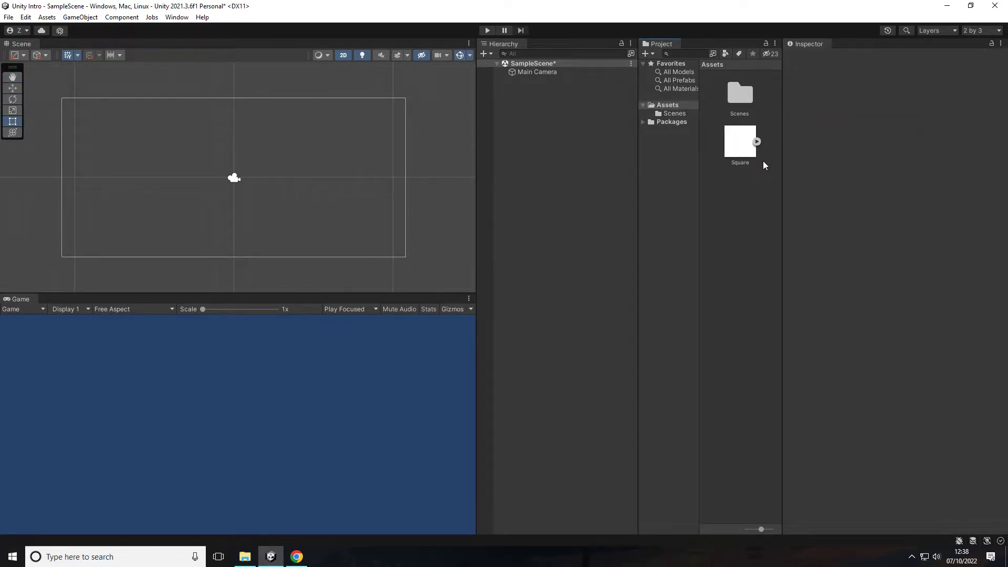
Step: Place the Square sprite in the scene, up and left of the camera, at about X -1.19, Y 0.76
{"action": "left_click", "coordinate": [740, 131]}
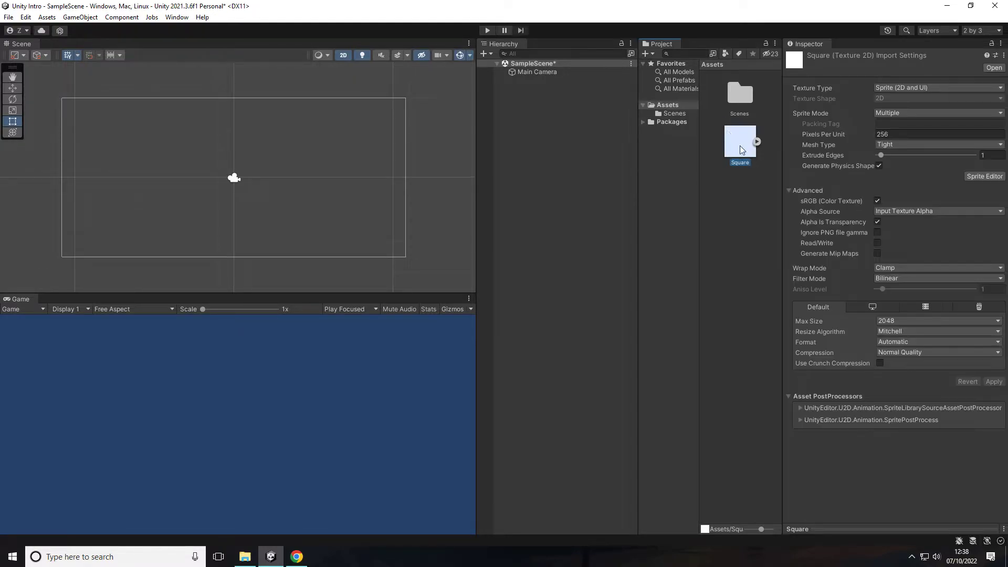
{"action": "left_click", "coordinate": [734, 201]}
{"action": "left_click", "coordinate": [739, 145]}
{"action": "left_click_drag", "start_coordinate": [742, 143], "coordinate": [216, 167]}
{"action": "scroll", "coordinate": [226, 173], "scroll_direction": "up", "scroll_amount": 3}
{"action": "scroll", "coordinate": [230, 171], "scroll_direction": "down", "scroll_amount": 3}
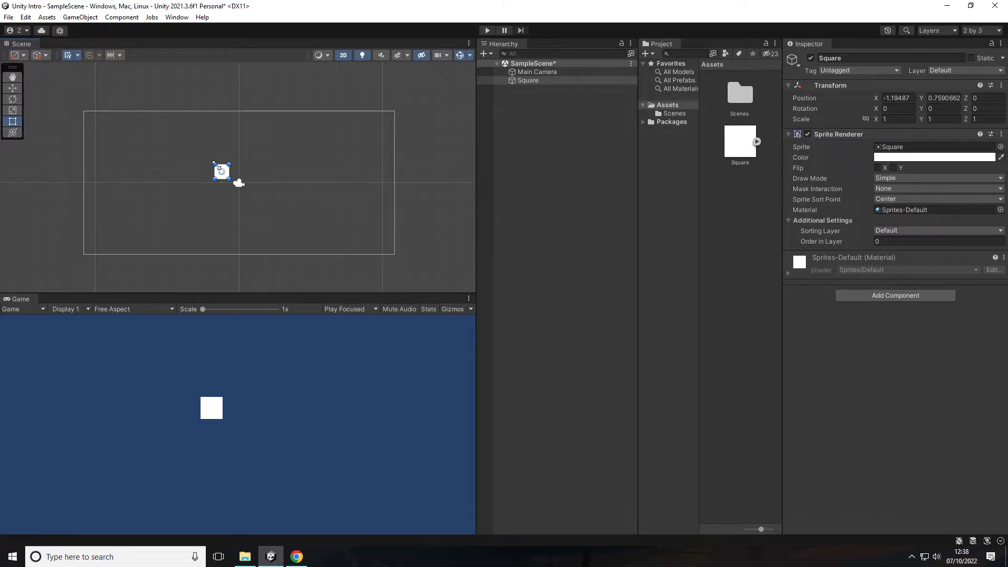
Step: Move the Square farther up and left in the camera frame, to about X -2.32, Y 1.9
{"action": "left_click_drag", "start_coordinate": [171, 149], "coordinate": [234, 199]}
{"action": "scroll", "coordinate": [225, 155], "scroll_direction": "up", "scroll_amount": 2}
{"action": "scroll", "coordinate": [245, 108], "scroll_direction": "down", "scroll_amount": 6}
{"action": "scroll", "coordinate": [242, 152], "scroll_direction": "up", "scroll_amount": 6}
{"action": "left_click", "coordinate": [268, 135]}
{"action": "left_click", "coordinate": [220, 163]}
{"action": "left_click_drag", "start_coordinate": [232, 159], "coordinate": [191, 121]}
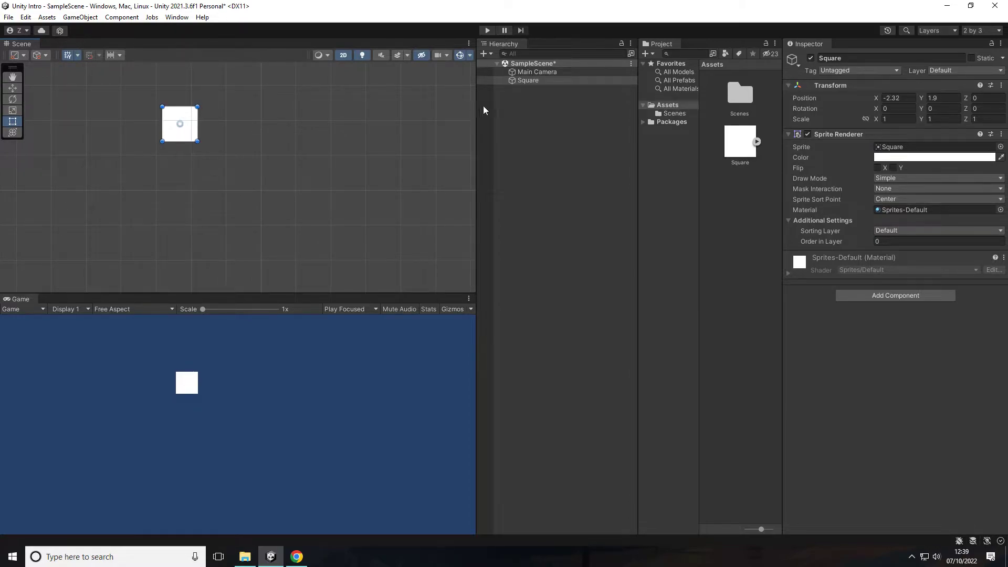
Step: Compare the Main Camera and Square entries in the hierarchy and focus the Scene view on the Square
{"action": "left_click", "coordinate": [532, 73]}
{"action": "left_click", "coordinate": [531, 81]}
{"action": "double_click", "coordinate": [531, 81]}
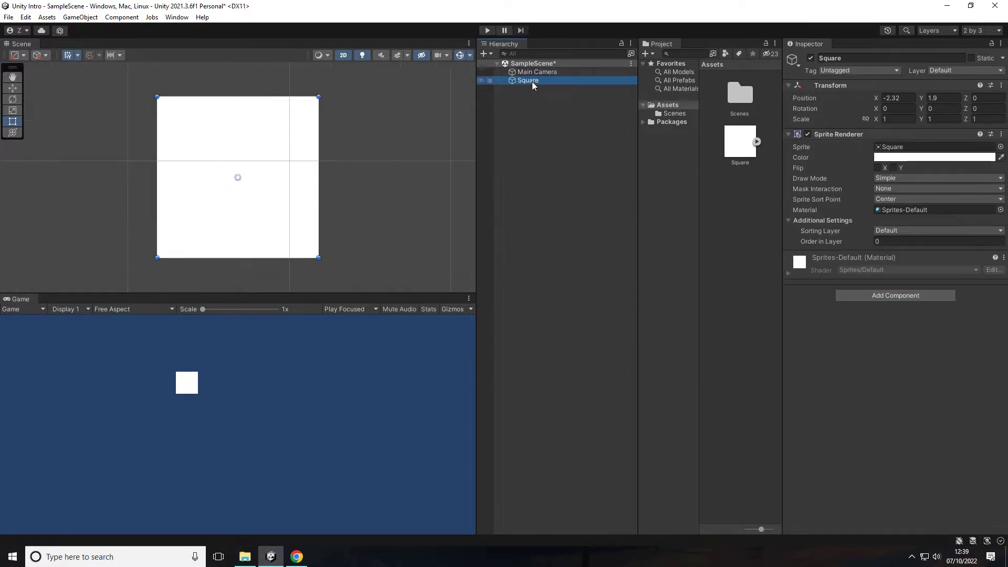
{"action": "scroll", "coordinate": [321, 139], "scroll_direction": "down", "scroll_amount": 5}
{"action": "scroll", "coordinate": [321, 138], "scroll_direction": "down", "scroll_amount": 5}
{"action": "middle_click_drag", "start_coordinate": [335, 133], "coordinate": [253, 158]}
Step: Clear the selection, fit the whole camera frame in the Scene view, and make the Scene view slightly taller
{"action": "left_click_drag", "start_coordinate": [137, 119], "coordinate": [293, 224]}
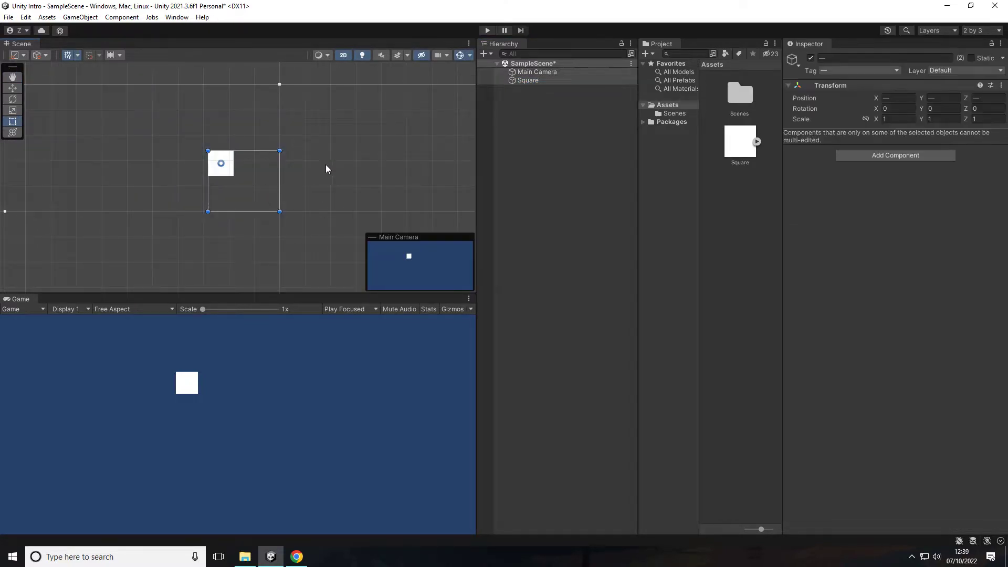
{"action": "left_click", "coordinate": [317, 166]}
{"action": "scroll", "coordinate": [199, 137], "scroll_direction": "down", "scroll_amount": 3}
{"action": "middle_click_drag", "start_coordinate": [272, 144], "coordinate": [254, 139]}
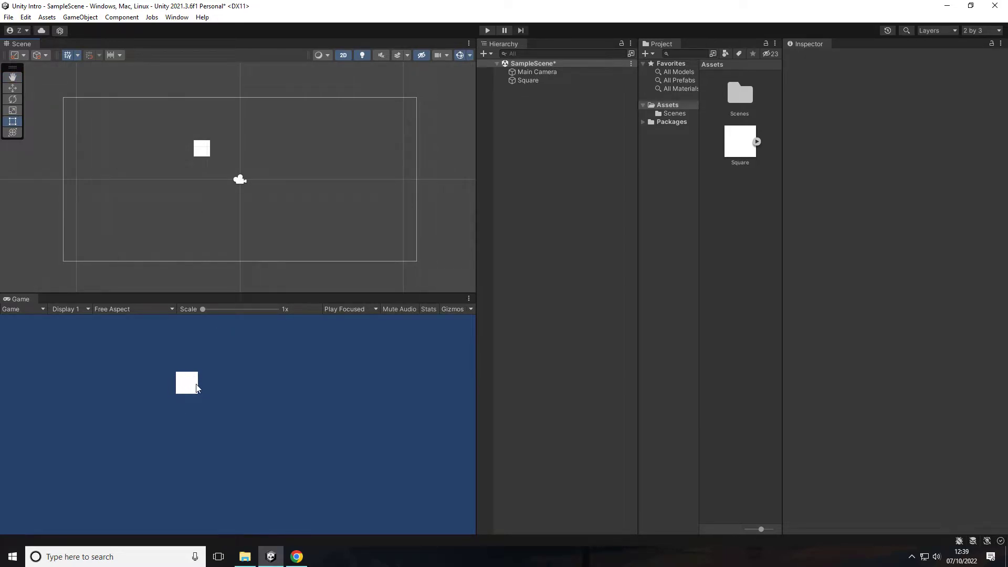
{"action": "left_click_drag", "start_coordinate": [196, 295], "coordinate": [198, 305]}
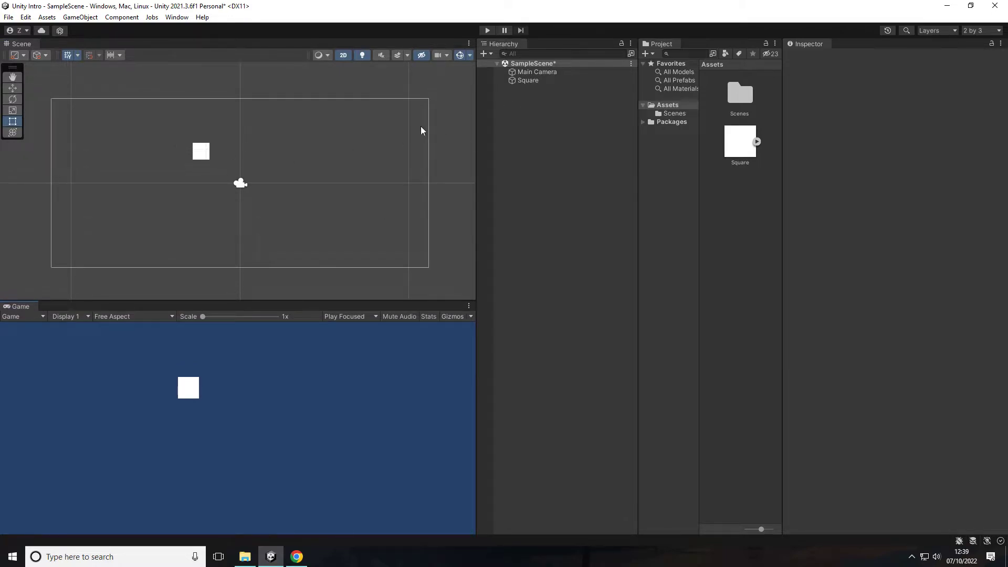
Step: Set the Main Camera's background colour to dark grey 383838 and make the Scene view slightly taller
{"action": "left_click", "coordinate": [546, 72]}
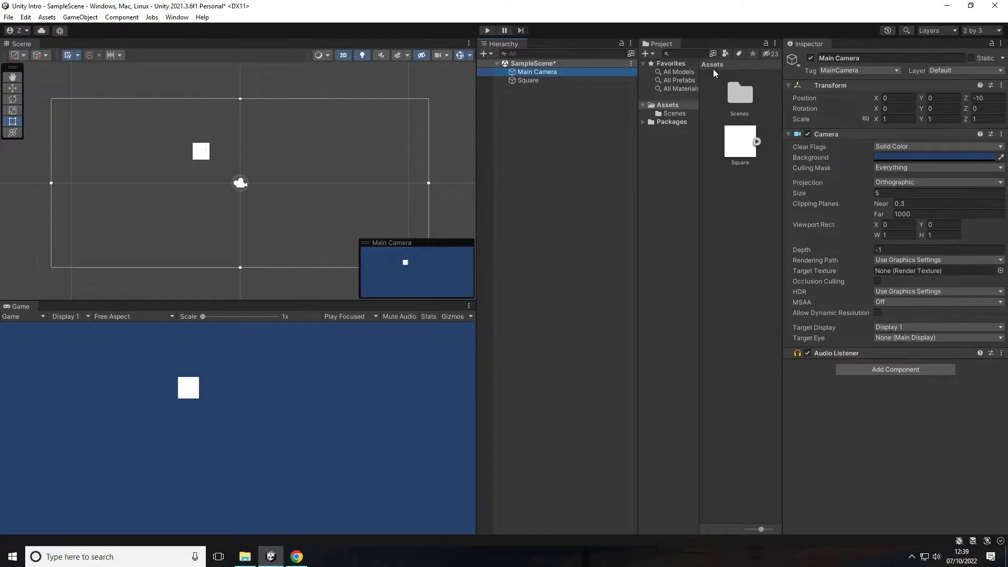
{"action": "left_click", "coordinate": [525, 80]}
{"action": "left_click", "coordinate": [541, 72]}
{"action": "left_click", "coordinate": [897, 156]}
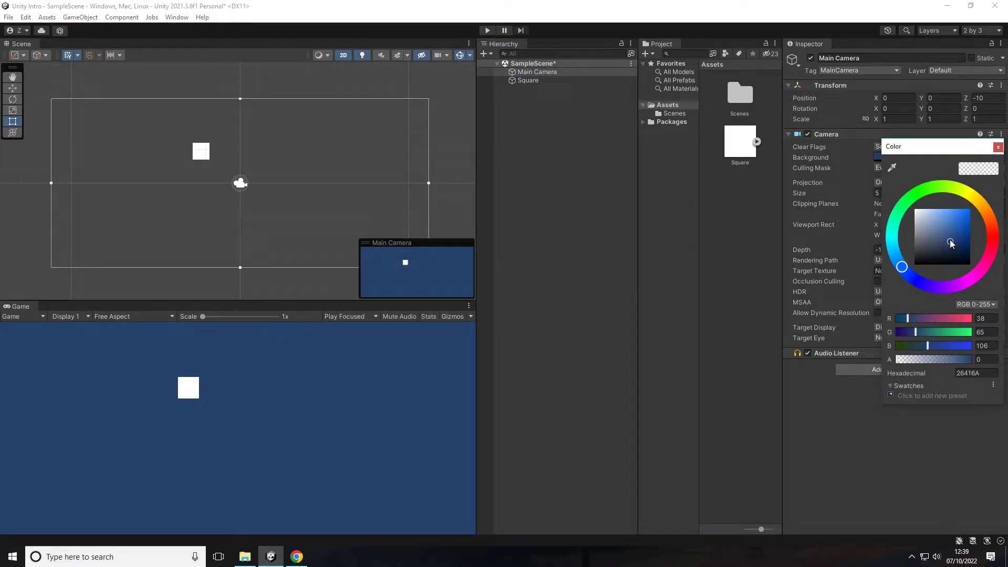
{"action": "left_click", "coordinate": [936, 239]}
{"action": "left_click_drag", "start_coordinate": [935, 241], "coordinate": [907, 252]}
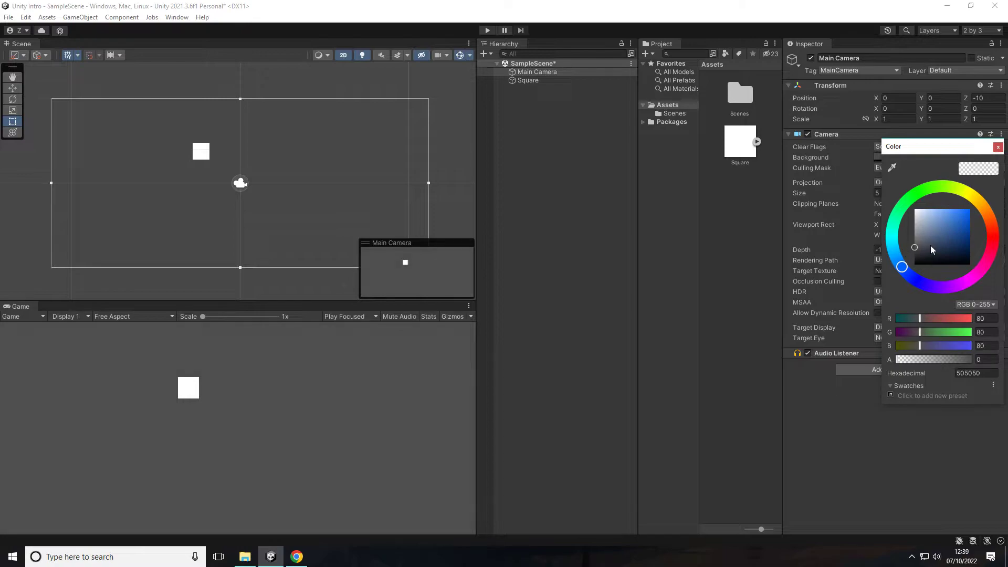
{"action": "left_click", "coordinate": [906, 253]}
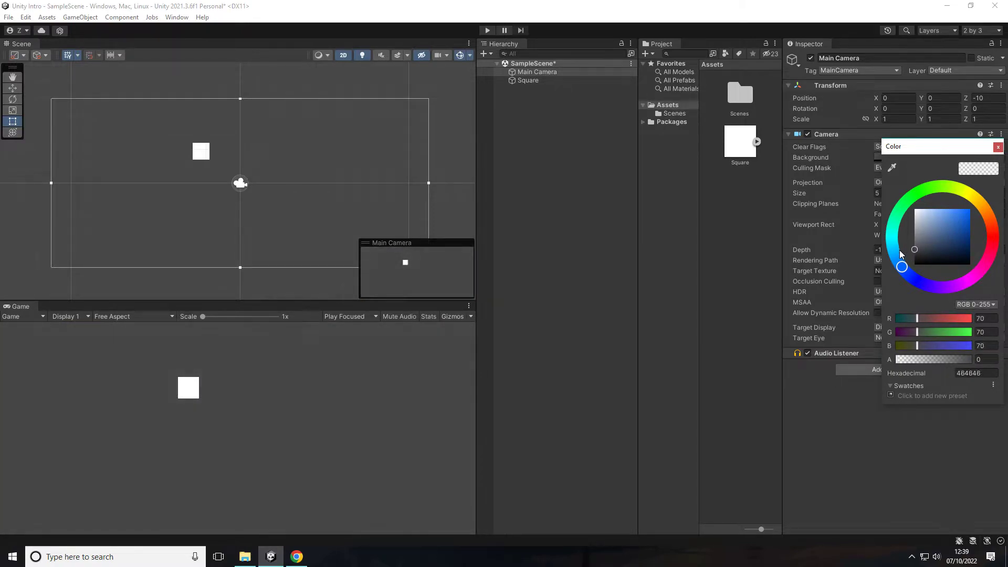
{"action": "mouse_move", "coordinate": [896, 254]}
{"action": "left_mouse_down"}
{"action": "mouse_move", "coordinate": [894, 218]}
{"action": "mouse_move", "coordinate": [872, 253]}
{"action": "mouse_move", "coordinate": [878, 225]}
{"action": "mouse_move", "coordinate": [879, 253]}
{"action": "left_mouse_up"}
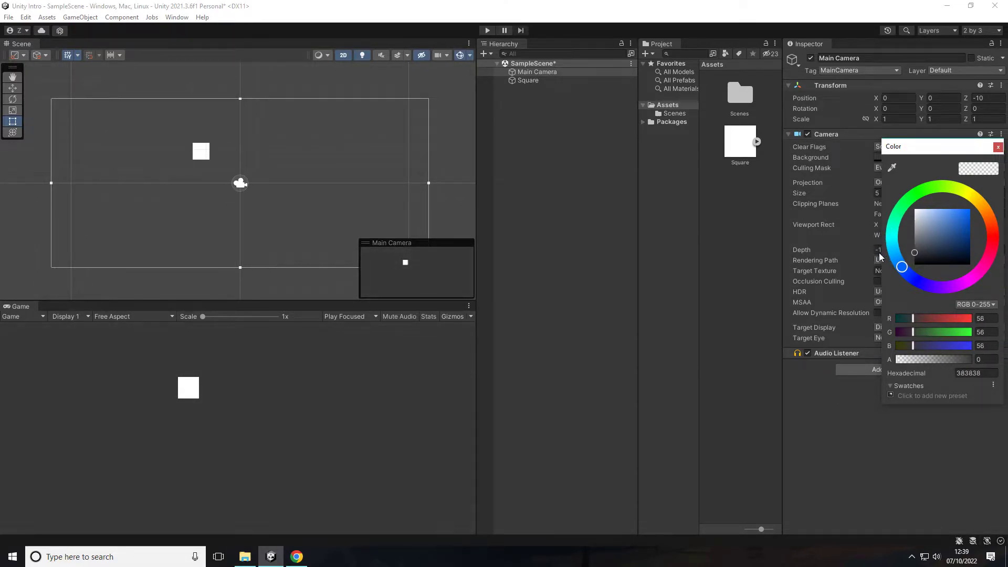
{"action": "left_click", "coordinate": [997, 147]}
{"action": "left_click_drag", "start_coordinate": [293, 304], "coordinate": [291, 309]}
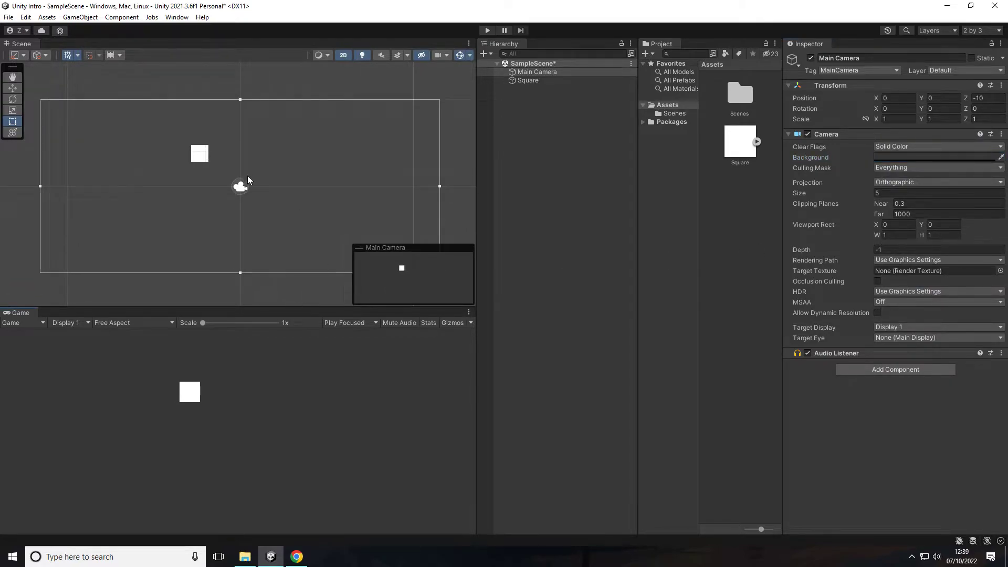
Step: Rename the Square object in the hierarchy as "my square"
{"action": "left_click", "coordinate": [529, 80]}
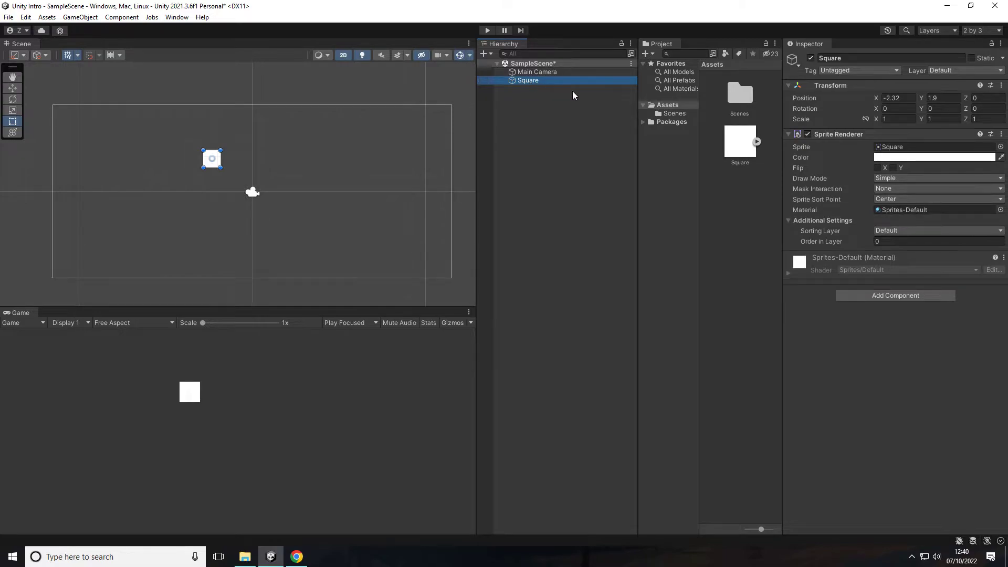
{"action": "left_click", "coordinate": [857, 57]}
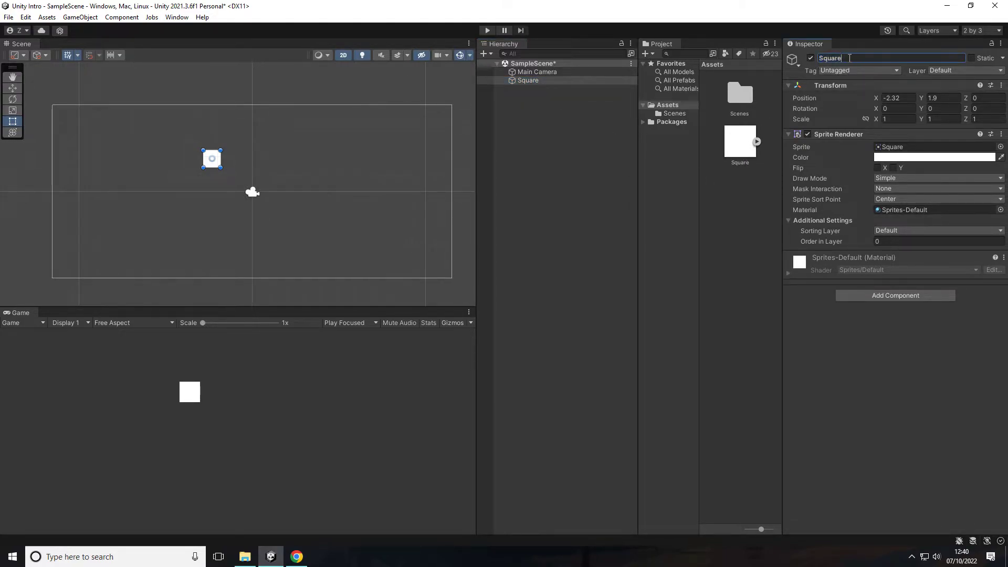
{"action": "type", "text": "my s"}
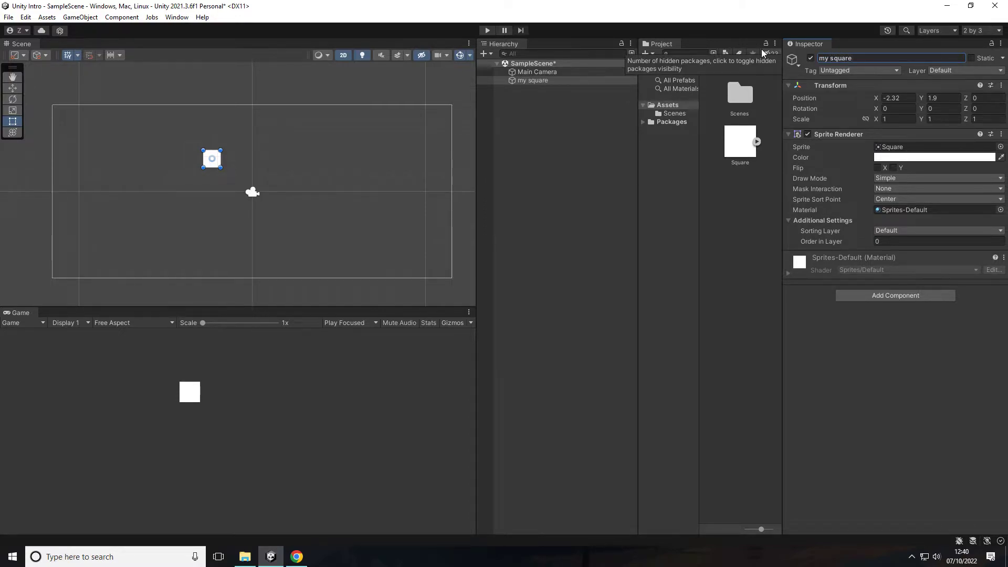
{"action": "left_click", "coordinate": [551, 97]}
{"action": "left_click", "coordinate": [551, 82]}
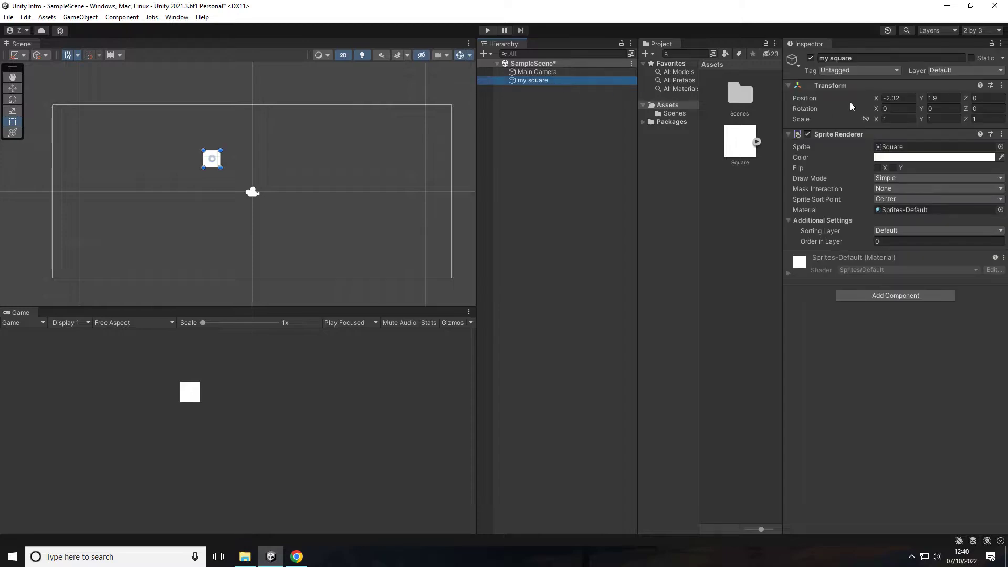
Step: Change the Sprite Renderer colour of my square to orange FF7900
{"action": "left_click", "coordinate": [788, 86]}
{"action": "left_click", "coordinate": [789, 87]}
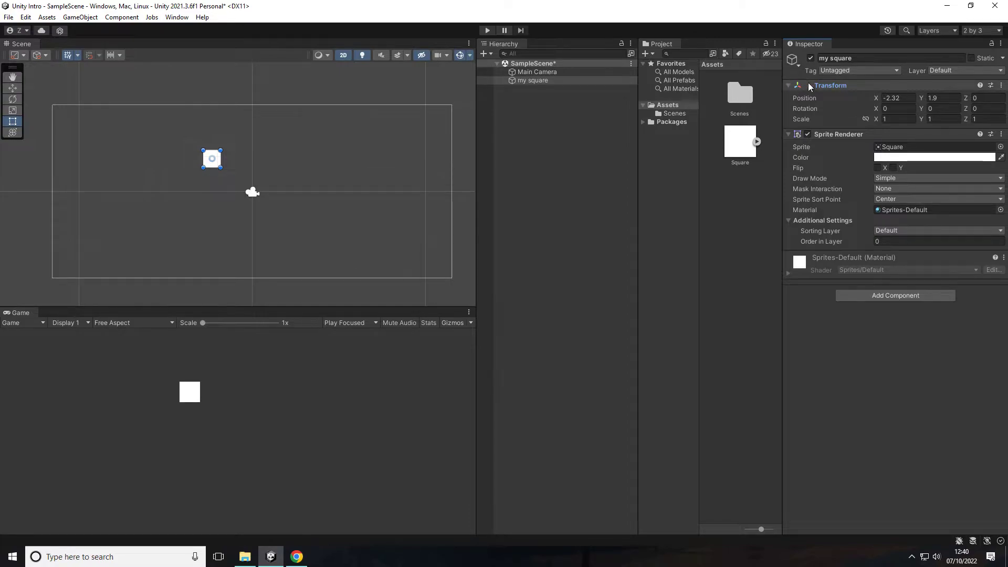
{"action": "scroll", "coordinate": [231, 170], "scroll_direction": "up", "scroll_amount": 9}
{"action": "scroll", "coordinate": [356, 155], "scroll_direction": "down", "scroll_amount": 10}
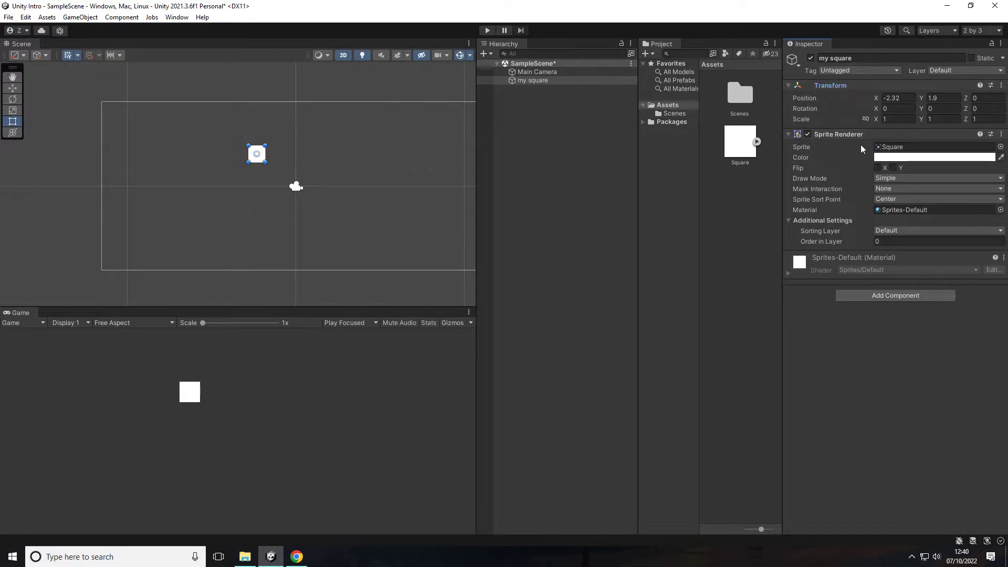
{"action": "left_click", "coordinate": [897, 158]}
{"action": "left_click_drag", "start_coordinate": [946, 219], "coordinate": [997, 216]}
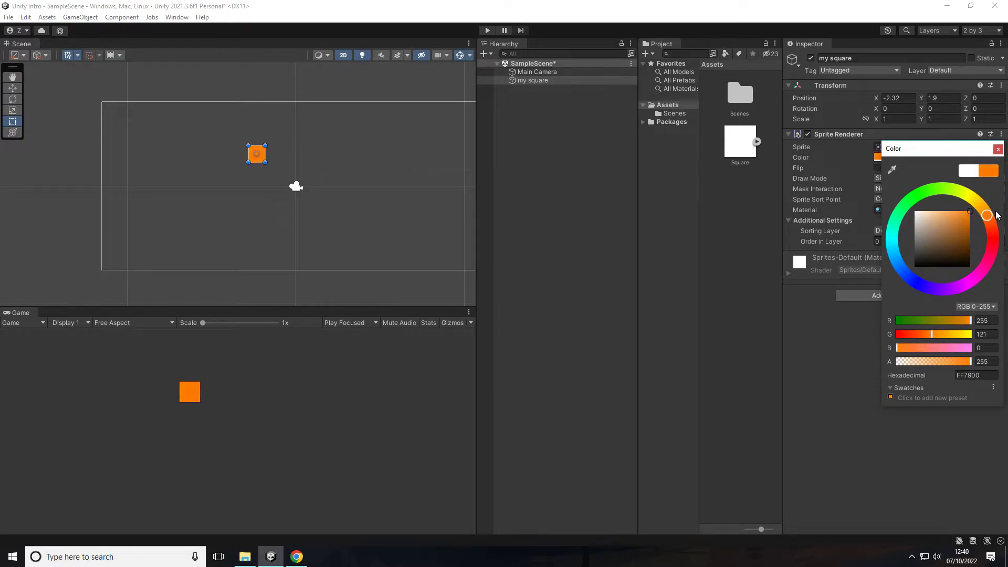
{"action": "left_click", "coordinate": [998, 150]}
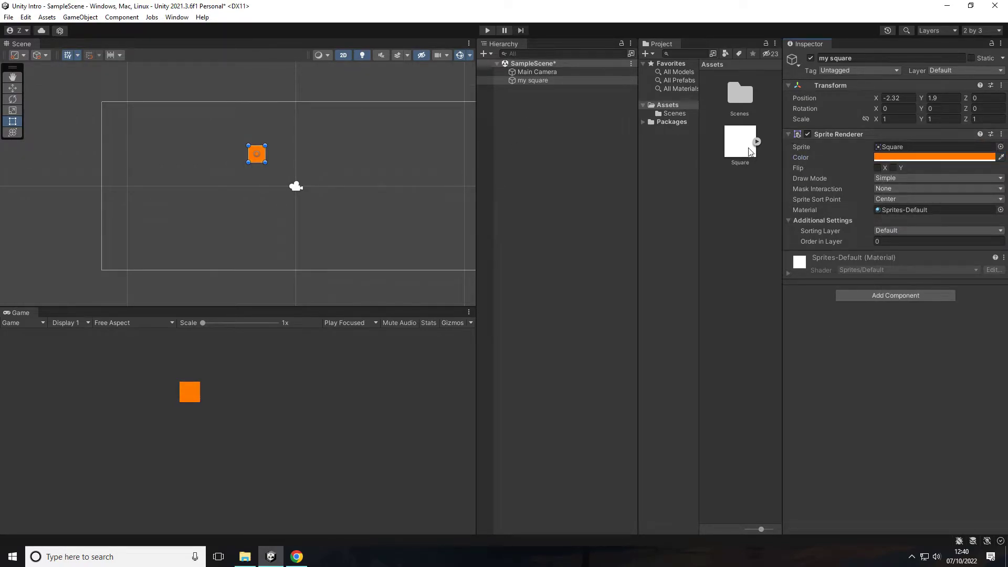
Step: Collapse and expand the Transform and Sprite Renderer components of my square to review its component list
{"action": "left_click", "coordinate": [788, 135]}
{"action": "left_click", "coordinate": [789, 85]}
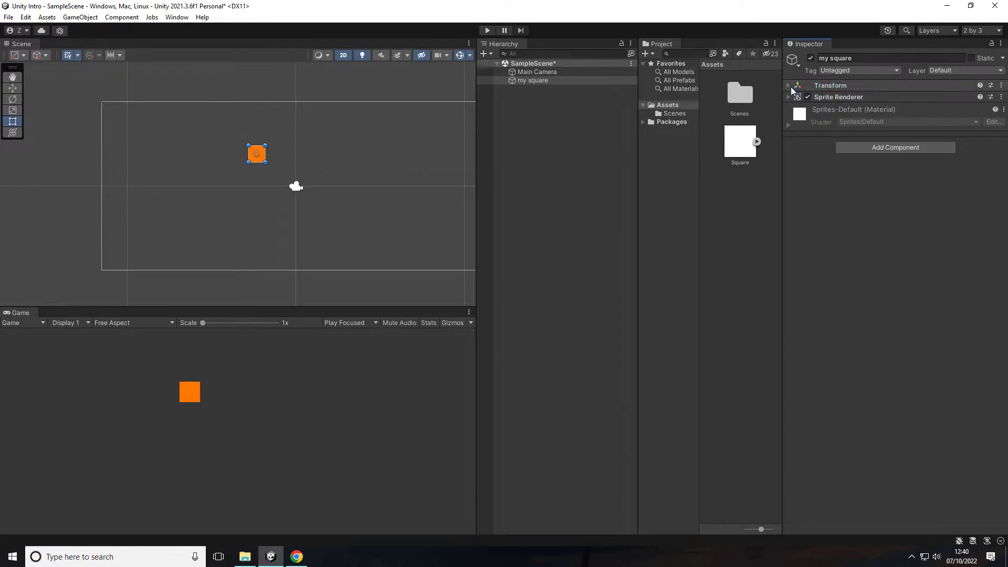
{"action": "left_click", "coordinate": [788, 85]}
{"action": "left_click", "coordinate": [788, 135]}
{"action": "left_click", "coordinate": [788, 134]}
{"action": "left_click", "coordinate": [788, 134]}
{"action": "left_click", "coordinate": [790, 85]}
{"action": "left_click", "coordinate": [790, 85]}
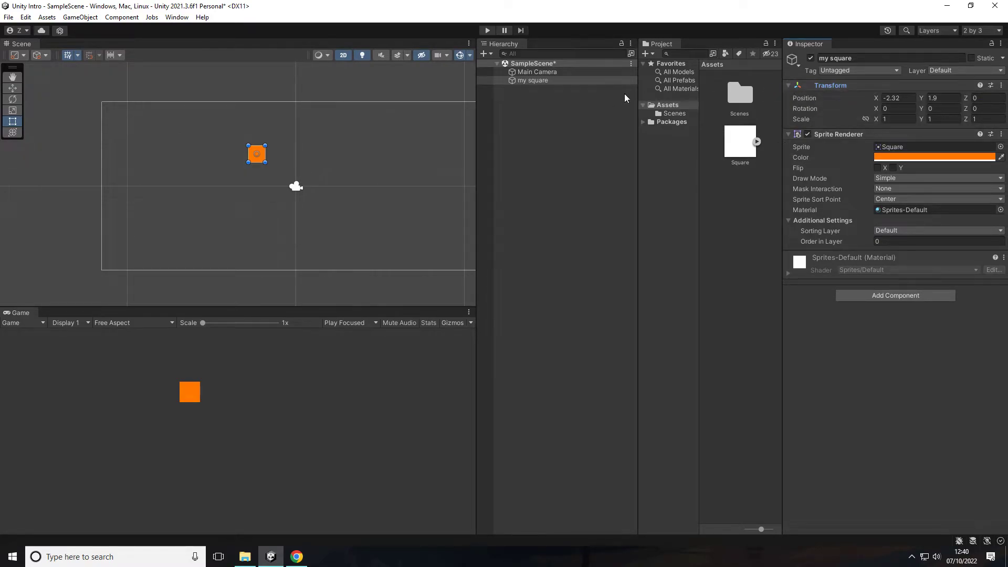
Step: Check the Scenes folder in the project, return to the Assets folder and save SampleScene
{"action": "left_click", "coordinate": [497, 63]}
{"action": "left_click", "coordinate": [496, 63]}
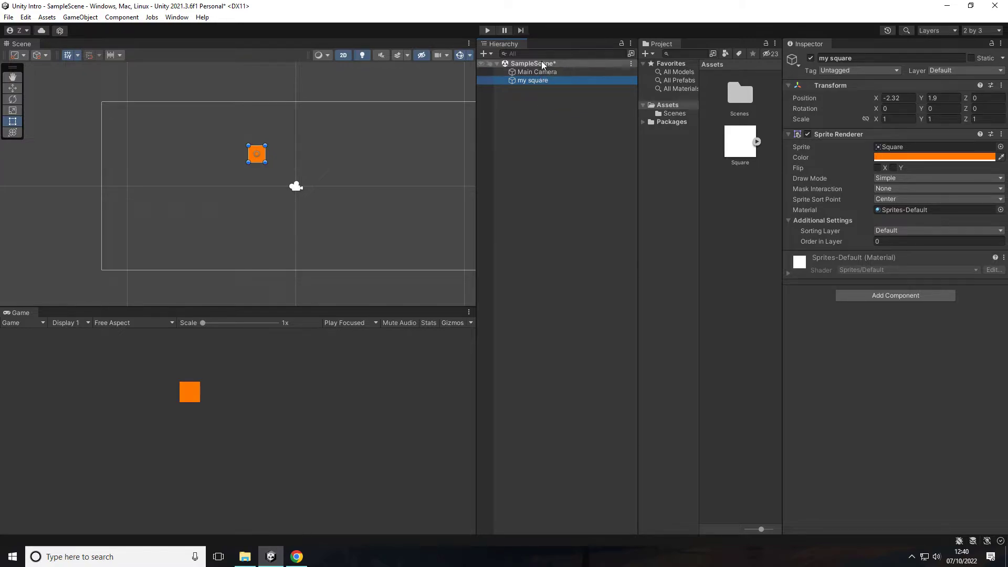
{"action": "double_click", "coordinate": [736, 100]}
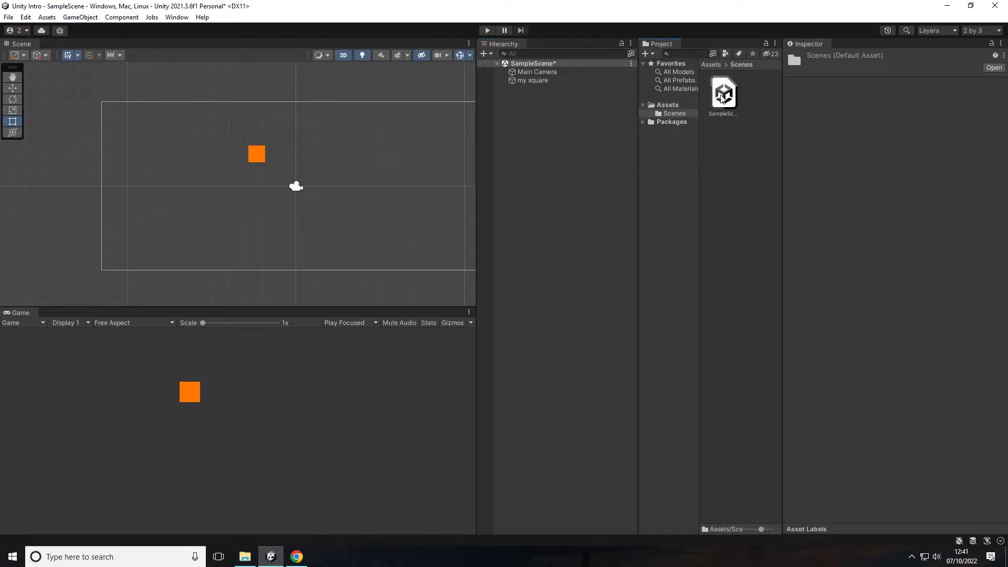
{"action": "left_click", "coordinate": [675, 105]}
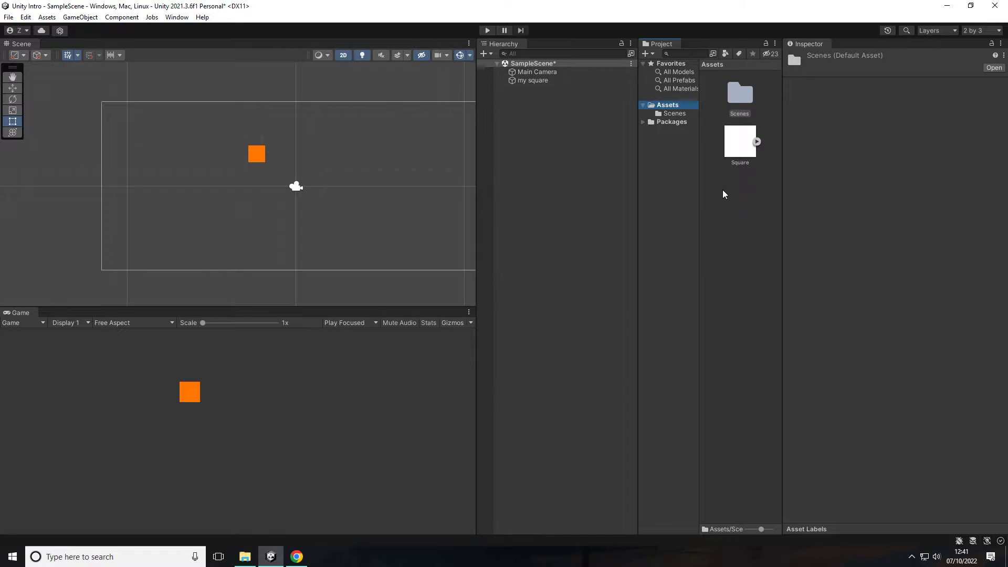
{"action": "left_click", "coordinate": [529, 152]}
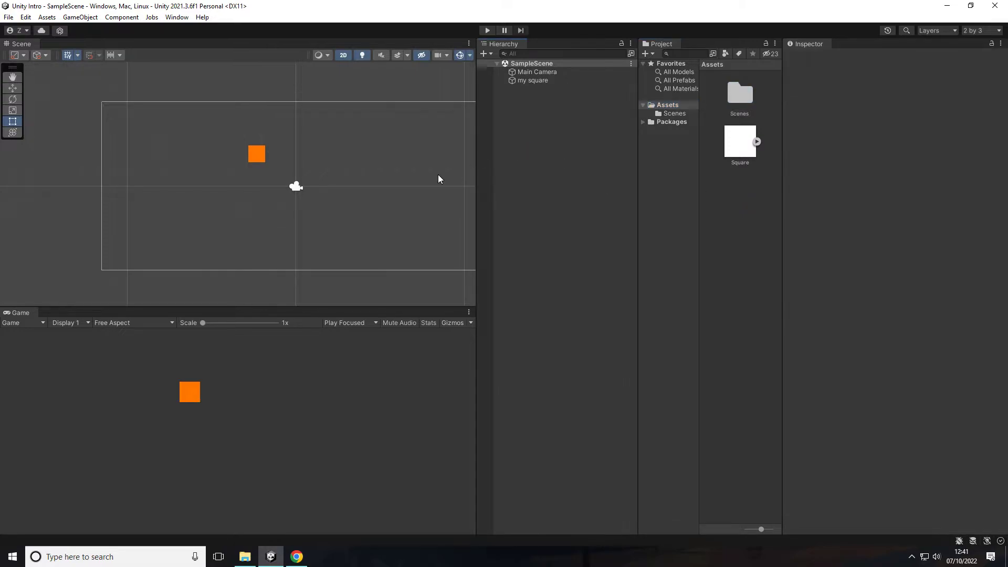
Step: Select my square in the scene and explore the surroundings with the Hand tool and zoom
{"action": "left_click_drag", "start_coordinate": [190, 132], "coordinate": [283, 172]}
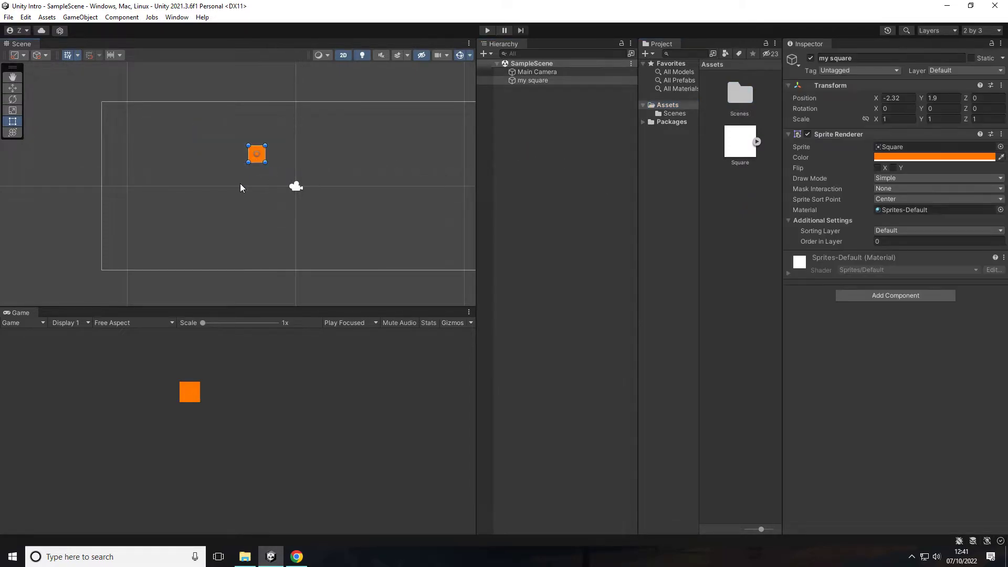
{"action": "left_click", "coordinate": [12, 79]}
{"action": "left_click_drag", "start_coordinate": [298, 158], "coordinate": [266, 151]}
{"action": "scroll", "coordinate": [241, 152], "scroll_direction": "down", "scroll_amount": 2}
{"action": "scroll", "coordinate": [239, 150], "scroll_direction": "up", "scroll_amount": 2}
{"action": "scroll", "coordinate": [231, 145], "scroll_direction": "down", "scroll_amount": 2}
{"action": "scroll", "coordinate": [231, 143], "scroll_direction": "up", "scroll_amount": 2}
{"action": "scroll", "coordinate": [230, 141], "scroll_direction": "down", "scroll_amount": 1}
{"action": "scroll", "coordinate": [229, 141], "scroll_direction": "up", "scroll_amount": 2}
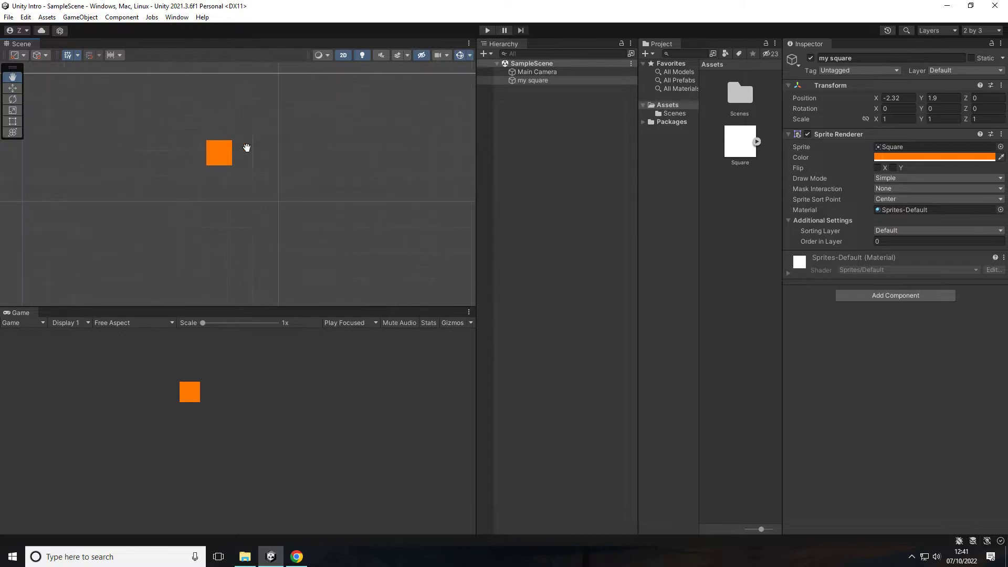
{"action": "scroll", "coordinate": [252, 139], "scroll_direction": "down", "scroll_amount": 1}
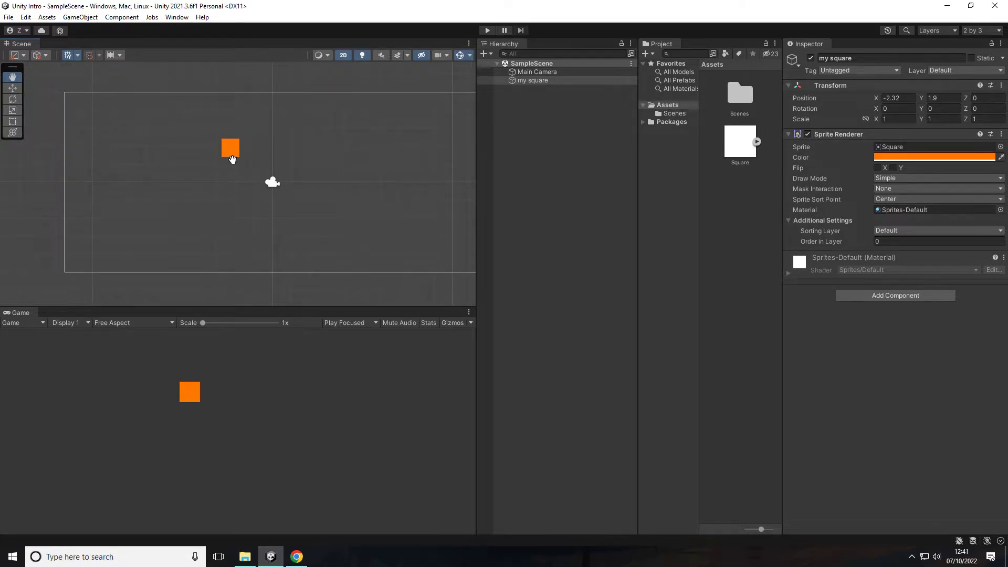
{"action": "mouse_move", "coordinate": [253, 149]}
{"action": "left_mouse_down"}
{"action": "mouse_move", "coordinate": [297, 150]}
{"action": "mouse_move", "coordinate": [223, 150]}
{"action": "mouse_move", "coordinate": [328, 155]}
{"action": "mouse_move", "coordinate": [227, 151]}
{"action": "mouse_move", "coordinate": [319, 180]}
{"action": "mouse_move", "coordinate": [255, 146]}
{"action": "mouse_move", "coordinate": [355, 141]}
{"action": "mouse_move", "coordinate": [231, 141]}
{"action": "mouse_move", "coordinate": [344, 117]}
{"action": "mouse_move", "coordinate": [312, 179]}
{"action": "mouse_move", "coordinate": [227, 159]}
{"action": "mouse_move", "coordinate": [245, 144]}
{"action": "left_mouse_up"}
Step: Move my square along the X and Y axes separately with the Move tool, to about X -2.82, Y 1.03
{"action": "left_click", "coordinate": [12, 89]}
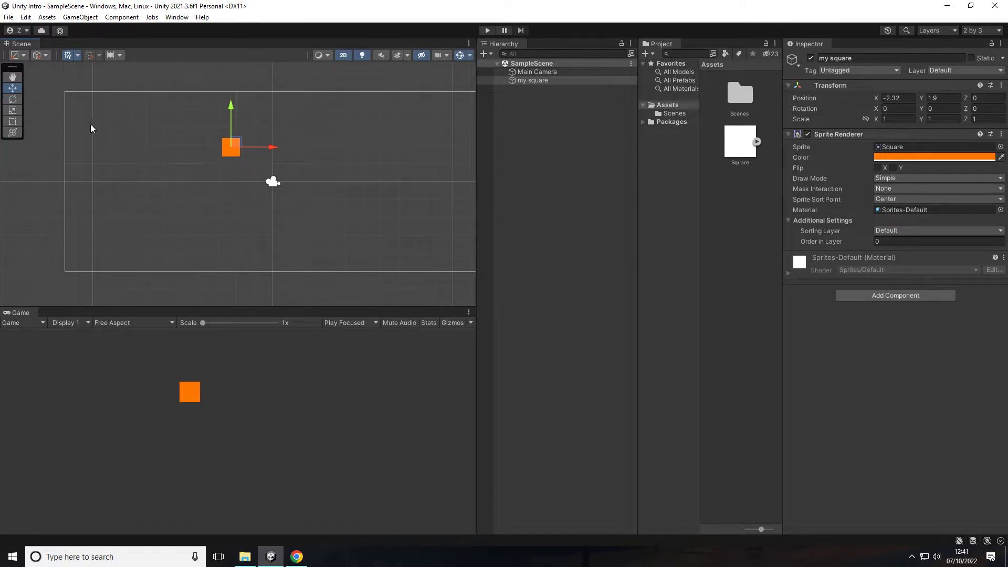
{"action": "scroll", "coordinate": [249, 127], "scroll_direction": "up", "scroll_amount": 6}
{"action": "scroll", "coordinate": [249, 127], "scroll_direction": "down", "scroll_amount": 6}
{"action": "mouse_move", "coordinate": [268, 149]}
{"action": "left_mouse_down"}
{"action": "mouse_move", "coordinate": [343, 151]}
{"action": "mouse_move", "coordinate": [247, 153]}
{"action": "mouse_move", "coordinate": [367, 152]}
{"action": "mouse_move", "coordinate": [269, 152]}
{"action": "left_mouse_up"}
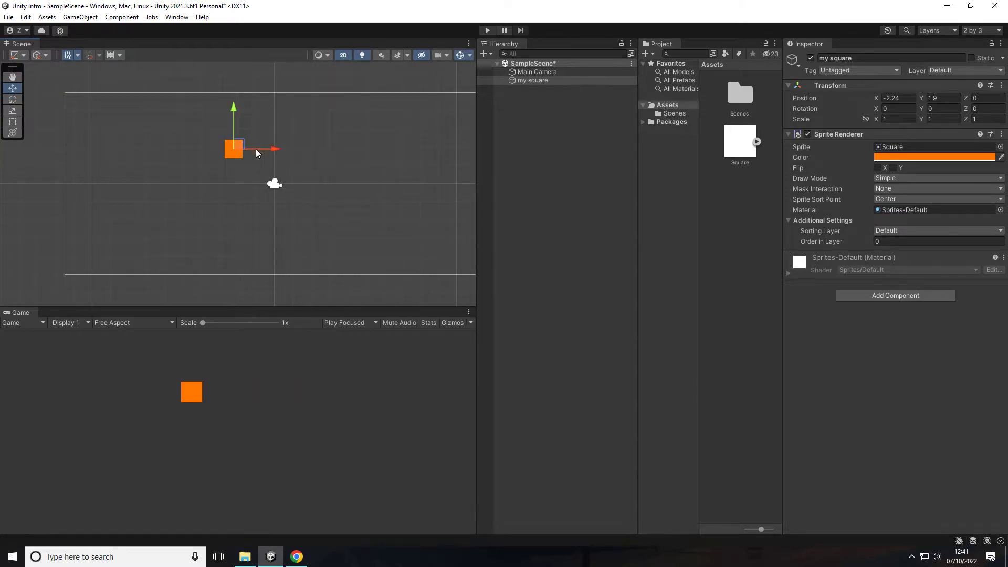
{"action": "mouse_move", "coordinate": [232, 113]}
{"action": "left_mouse_down"}
{"action": "mouse_move", "coordinate": [235, 72]}
{"action": "mouse_move", "coordinate": [233, 128]}
{"action": "left_mouse_up"}
{"action": "left_click_drag", "start_coordinate": [283, 158], "coordinate": [272, 159]}
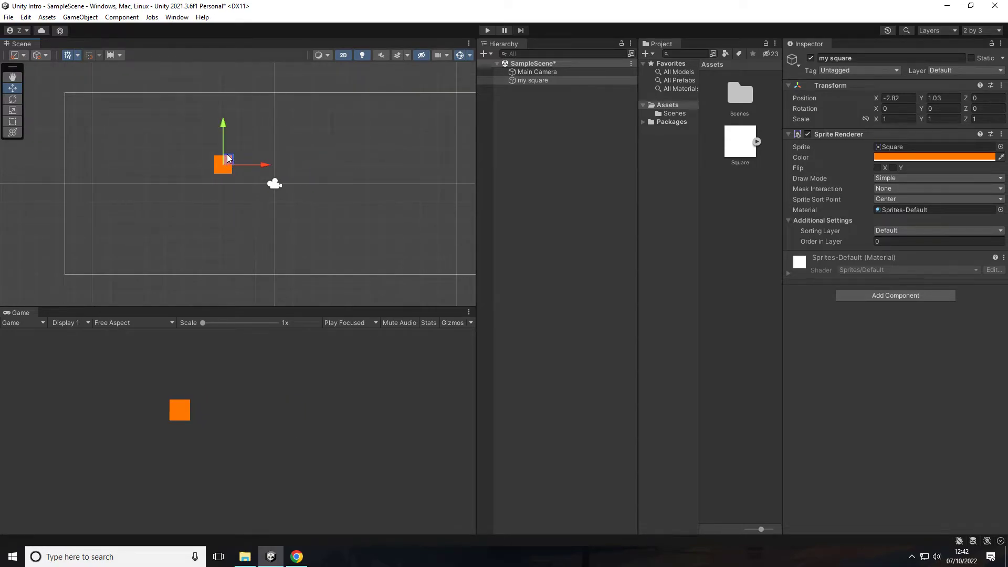
Step: Move my square freely along both axes at once, to about X -2.13, Y 1.09
{"action": "mouse_move", "coordinate": [230, 161]}
{"action": "left_mouse_down"}
{"action": "mouse_move", "coordinate": [257, 153]}
{"action": "mouse_move", "coordinate": [241, 158]}
{"action": "left_mouse_up"}
{"action": "left_click", "coordinate": [214, 155]}
{"action": "left_click", "coordinate": [236, 164]}
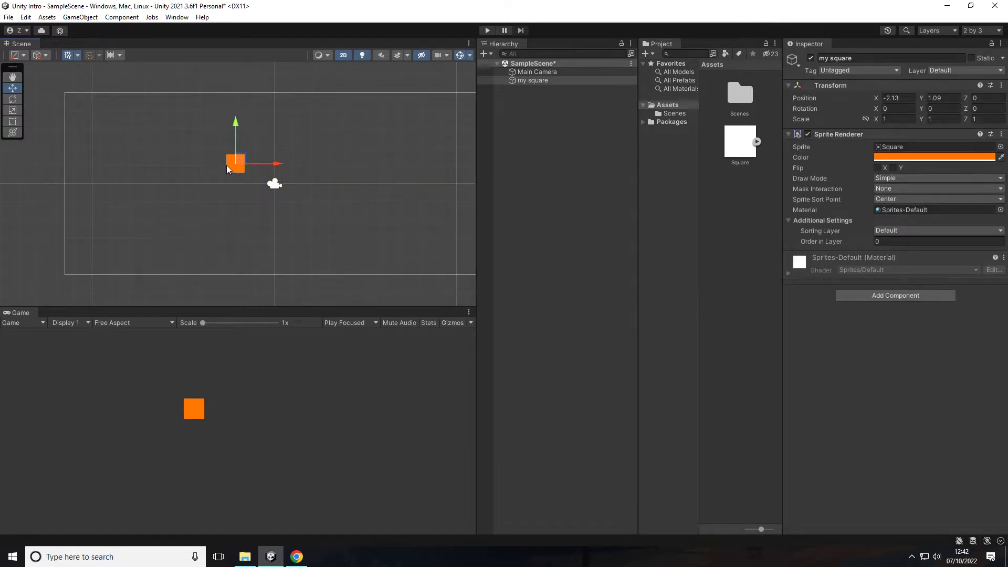
Step: Set the position of my square to X 0, Y 0
{"action": "left_click", "coordinate": [907, 98]}
{"action": "type", "text": "0"}
{"action": "left_click", "coordinate": [944, 98]}
{"action": "type", "text": "0"}
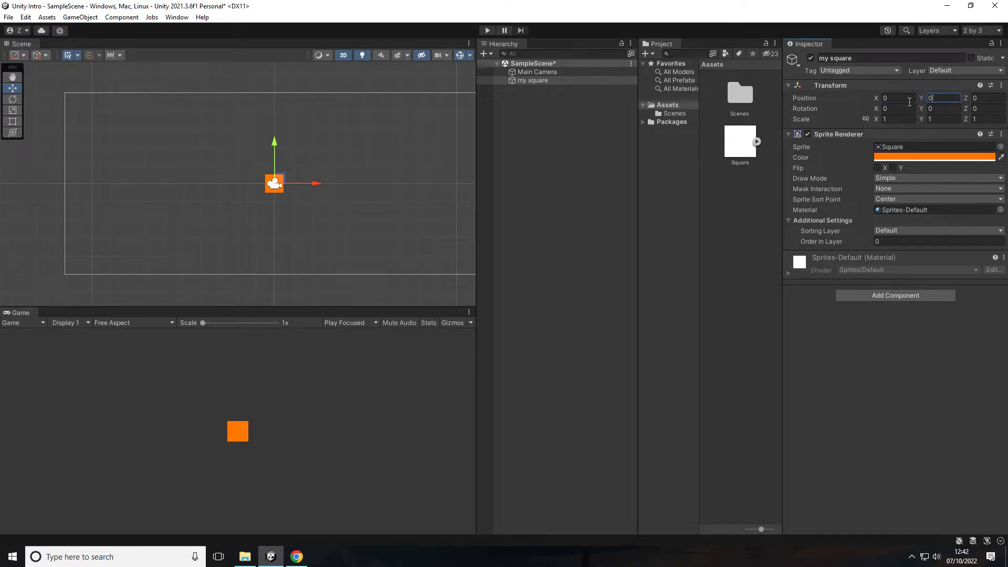
Step: Move my square along the X axis in the Scene view, to about X 2.51
{"action": "left_click", "coordinate": [891, 98]}
{"action": "left_click_drag", "start_coordinate": [315, 183], "coordinate": [363, 184]}
{"action": "left_click", "coordinate": [893, 98]}
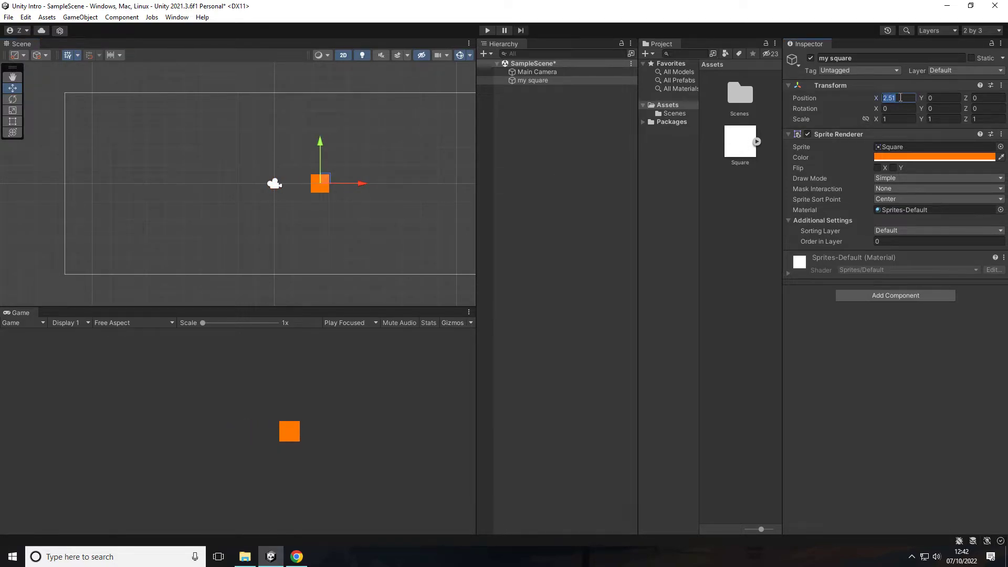
Step: Adjust my square's X and Y position values in the Transform to about X 2.13, Y -0.14
{"action": "mouse_move", "coordinate": [876, 100]}
{"action": "left_mouse_down"}
{"action": "mouse_move", "coordinate": [849, 102]}
{"action": "mouse_move", "coordinate": [868, 104]}
{"action": "left_mouse_up"}
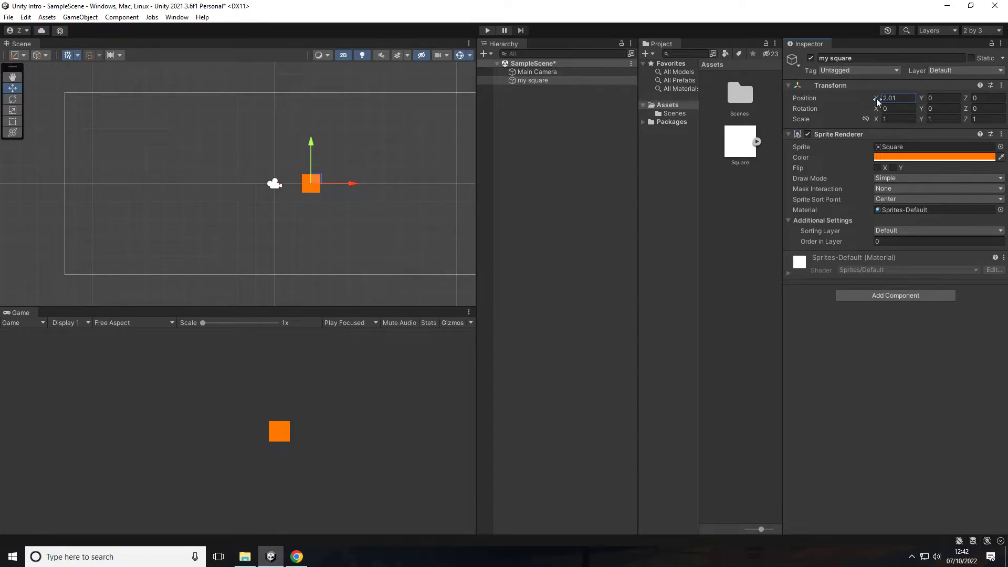
{"action": "left_click", "coordinate": [942, 99]}
{"action": "left_click", "coordinate": [892, 98]}
{"action": "left_click_drag", "start_coordinate": [871, 98], "coordinate": [921, 100]}
{"action": "left_click", "coordinate": [900, 98]}
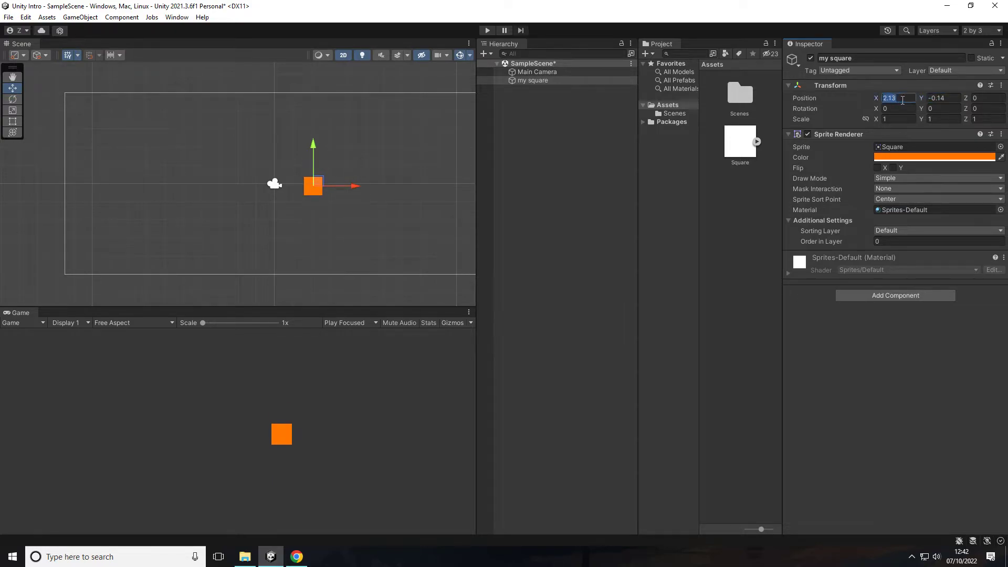
Step: Try adjusting the Z position of my square in the Transform
{"action": "left_click", "coordinate": [945, 99]}
{"action": "left_click", "coordinate": [987, 98]}
{"action": "left_click_drag", "start_coordinate": [966, 100], "coordinate": [987, 99]}
Step: Switch the Scene view from 2D to 3D and examine where the Main Camera and my square sit in depth
{"action": "left_click", "coordinate": [562, 71]}
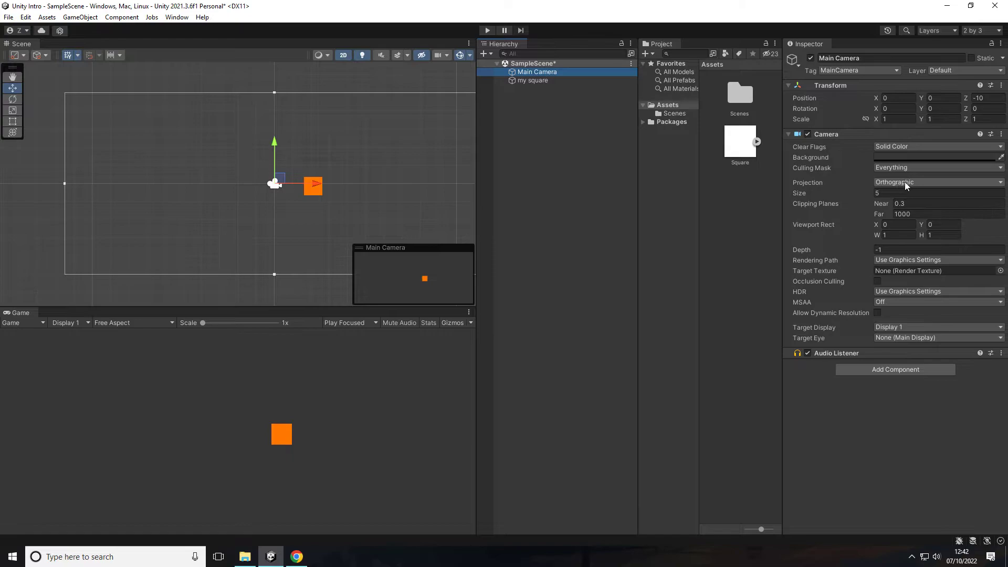
{"action": "middle_click_drag", "start_coordinate": [384, 178], "coordinate": [308, 156]}
{"action": "scroll", "coordinate": [337, 179], "scroll_direction": "up", "scroll_amount": 3}
{"action": "scroll", "coordinate": [337, 178], "scroll_direction": "down", "scroll_amount": 7}
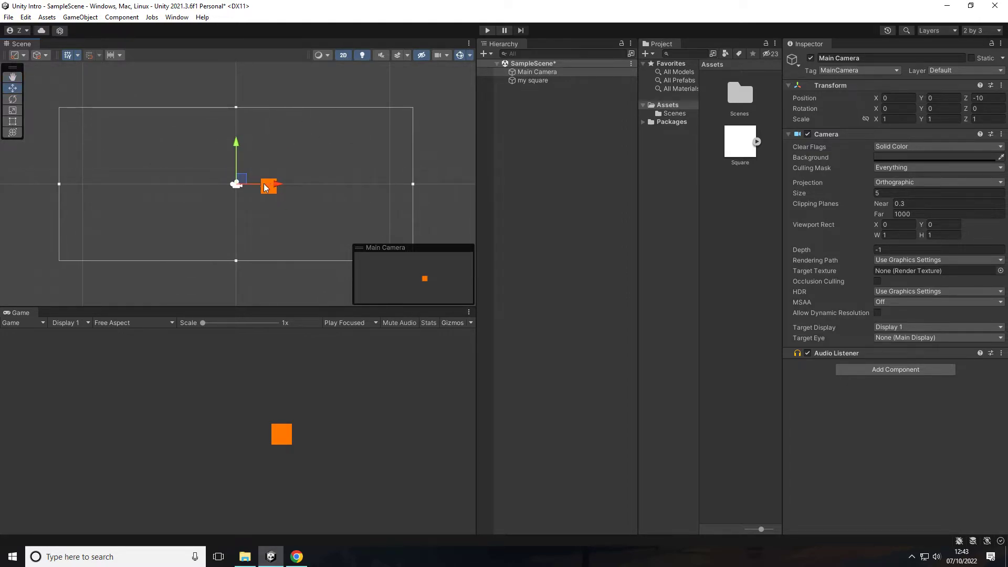
{"action": "left_click", "coordinate": [343, 56]}
{"action": "right_click_drag", "start_coordinate": [264, 151], "coordinate": [187, 196]}
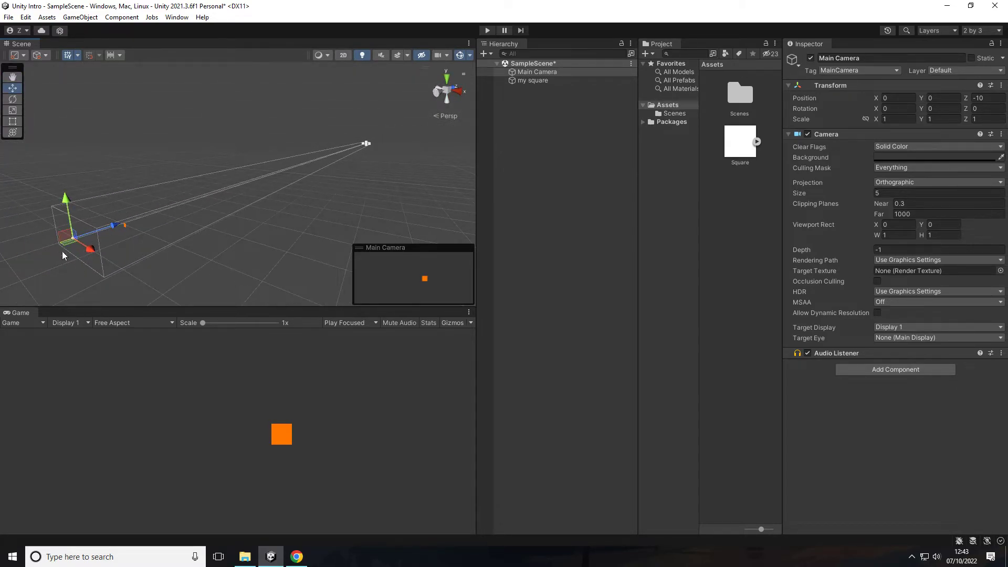
{"action": "right_click_drag", "start_coordinate": [356, 152], "coordinate": [149, 158]}
{"action": "right_click_drag", "start_coordinate": [207, 187], "coordinate": [261, 198]}
{"action": "left_click", "coordinate": [261, 200]}
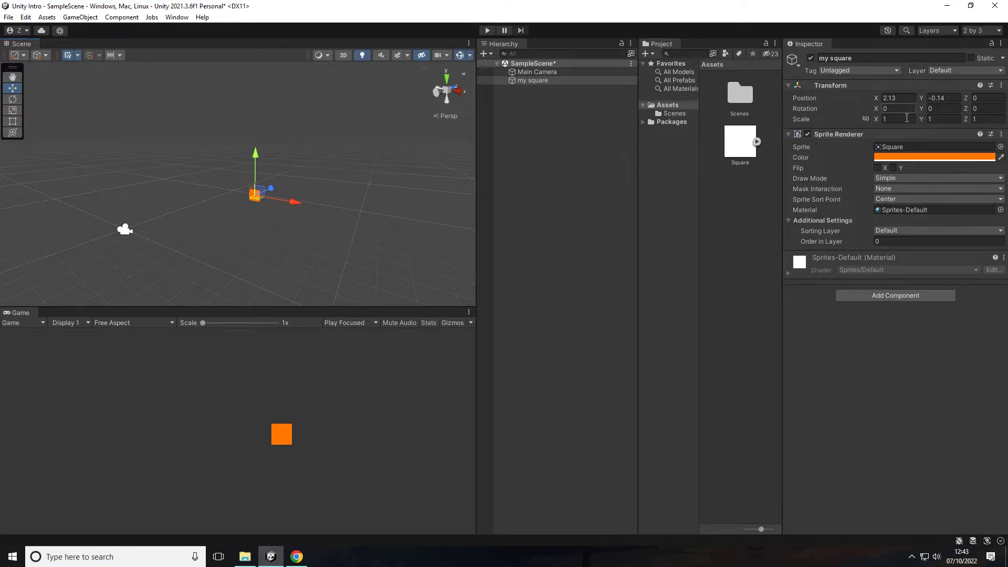
Step: Set the Main Camera's projection to Perspective and try varying my square's Z position in the Transform
{"action": "mouse_move", "coordinate": [965, 97]}
{"action": "left_mouse_down"}
{"action": "mouse_move", "coordinate": [16, 100]}
{"action": "mouse_move", "coordinate": [988, 103]}
{"action": "mouse_move", "coordinate": [767, 131]}
{"action": "mouse_move", "coordinate": [986, 145]}
{"action": "mouse_move", "coordinate": [915, 143]}
{"action": "mouse_move", "coordinate": [975, 145]}
{"action": "left_mouse_up"}
{"action": "left_click", "coordinate": [537, 72]}
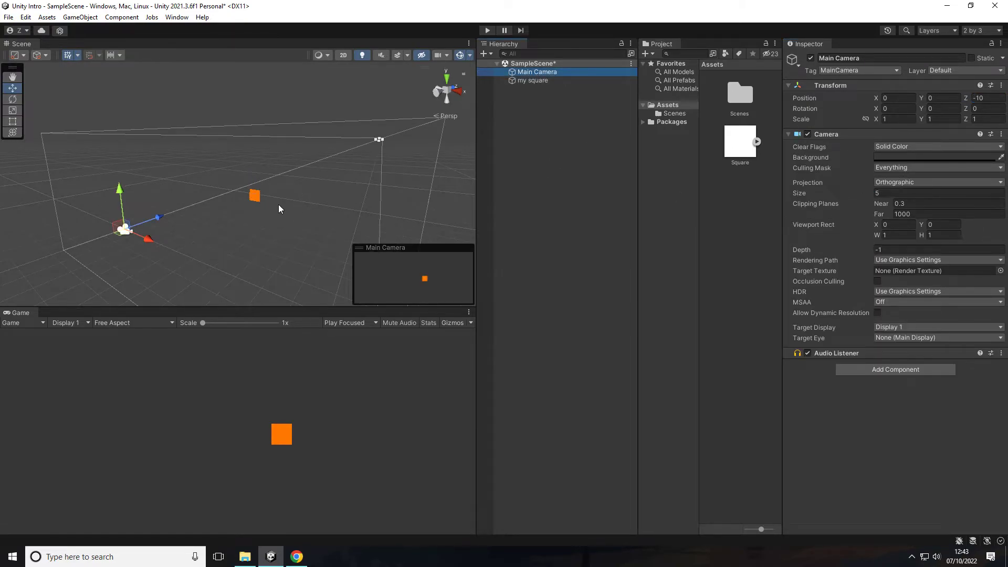
{"action": "left_click", "coordinate": [902, 182]}
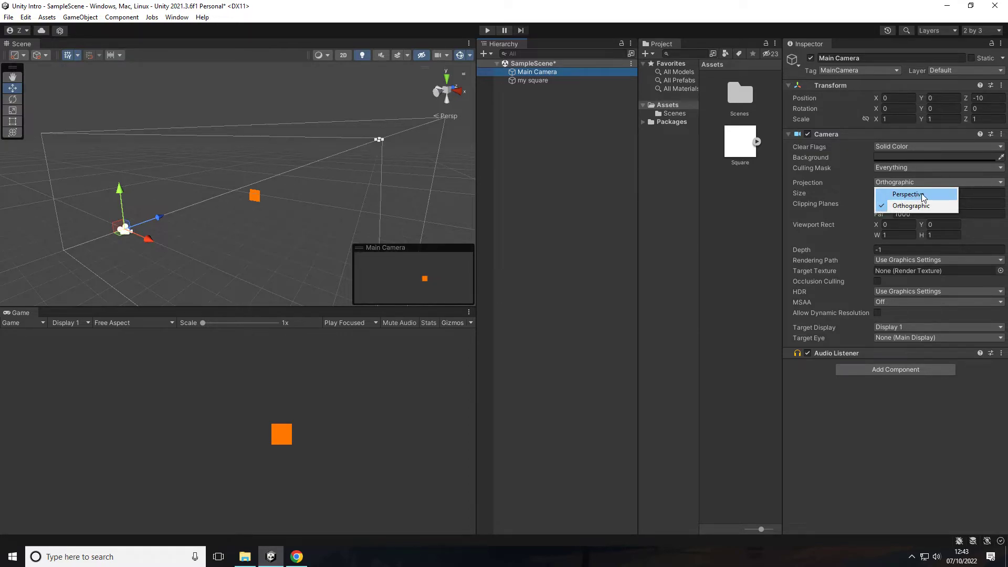
{"action": "left_click", "coordinate": [916, 195]}
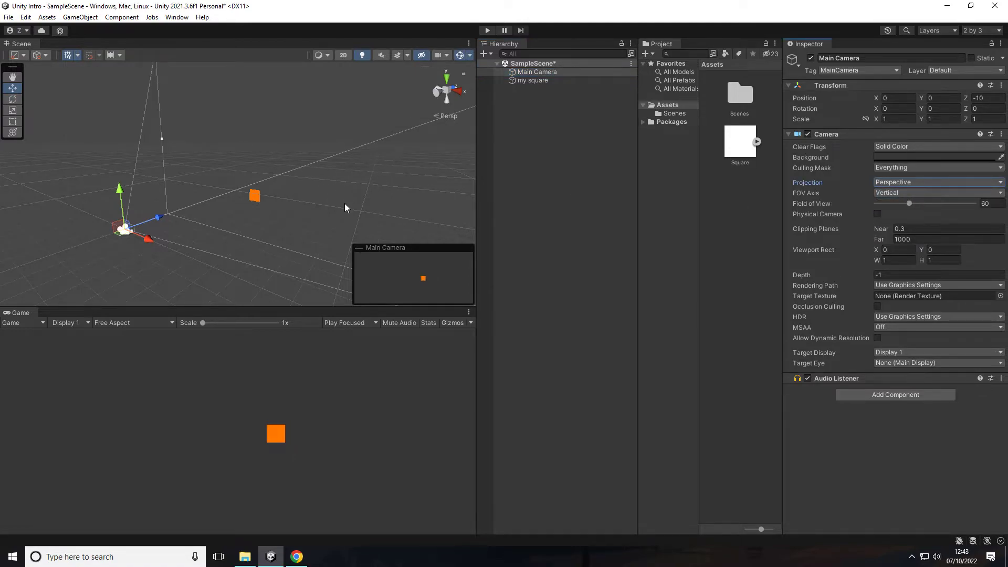
{"action": "double_click", "coordinate": [572, 80]}
{"action": "left_click_drag", "start_coordinate": [965, 98], "coordinate": [915, 101]}
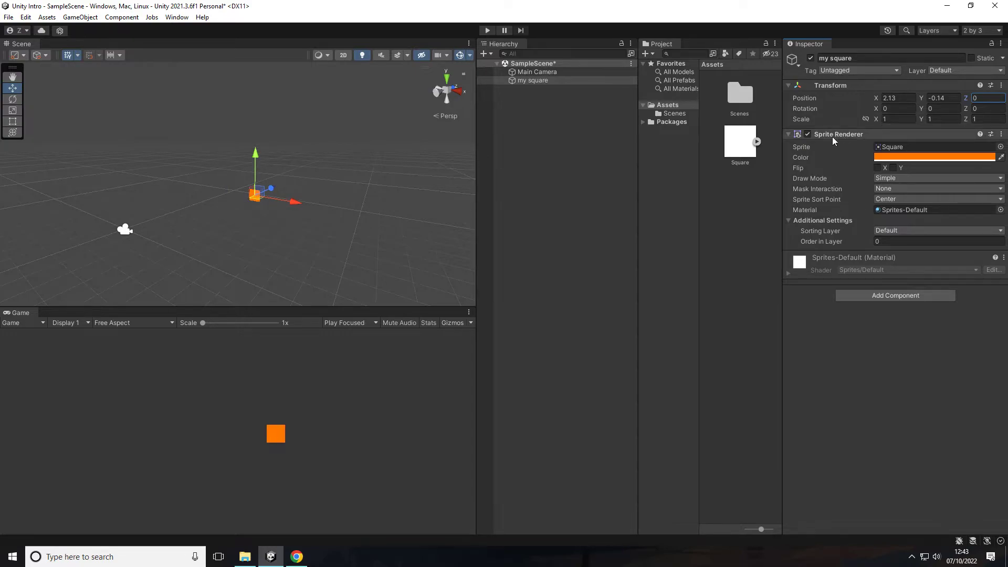
Step: Set the Main Camera's projection back to Orthographic
{"action": "left_click", "coordinate": [551, 72]}
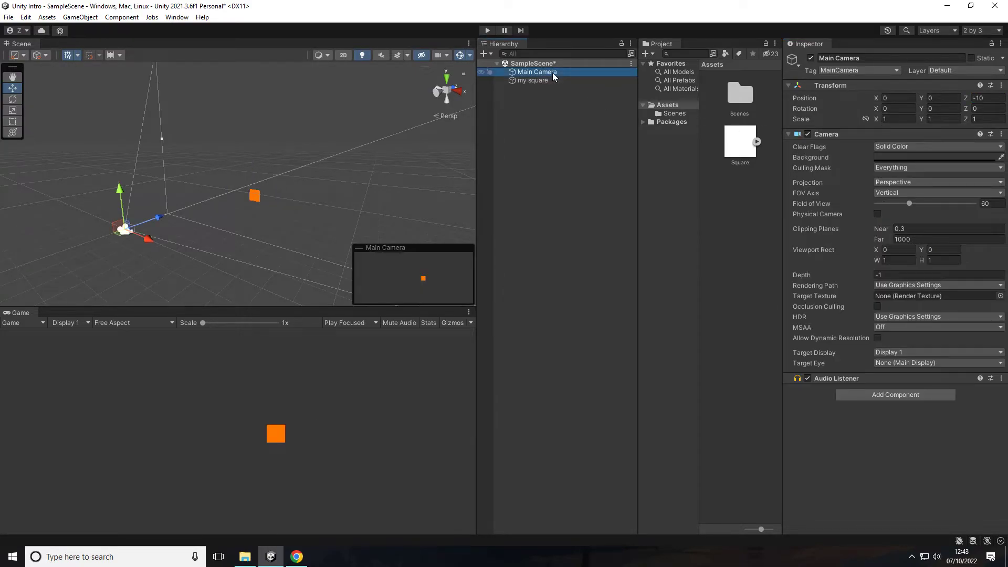
{"action": "left_click", "coordinate": [897, 181]}
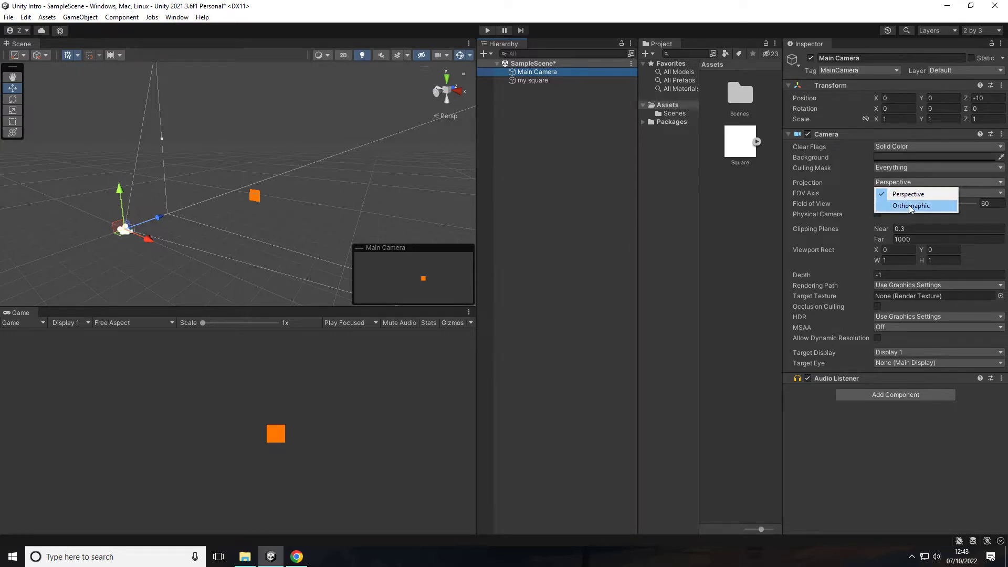
{"action": "left_click", "coordinate": [906, 206]}
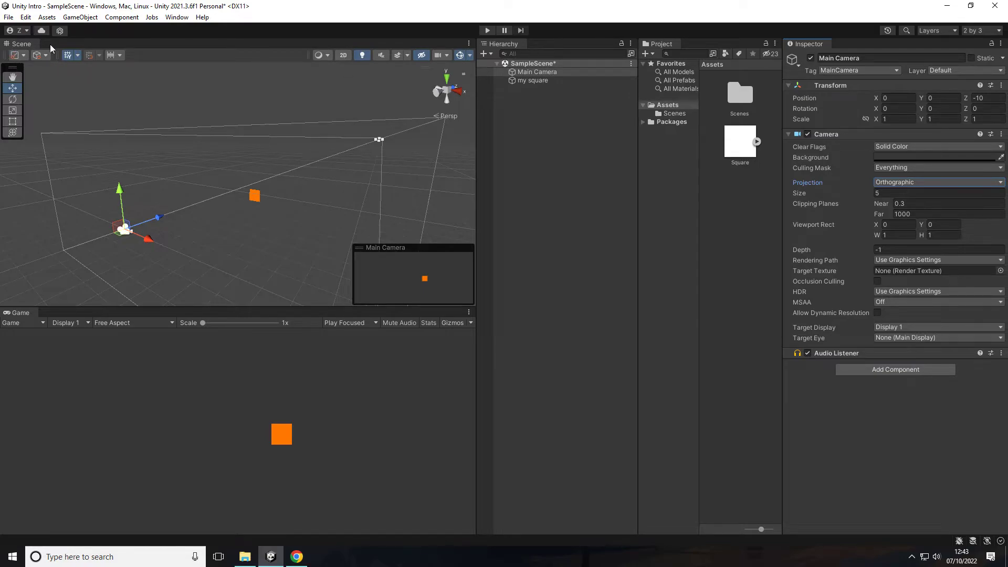
Step: Return the Scene view to 2D and select my square with the Move tool
{"action": "left_click", "coordinate": [343, 56]}
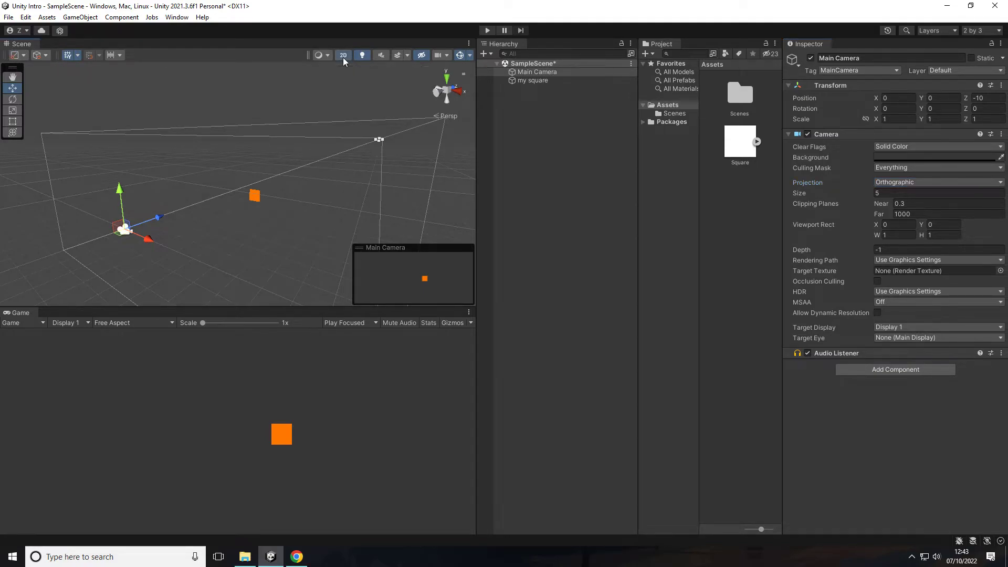
{"action": "left_click", "coordinate": [313, 163]}
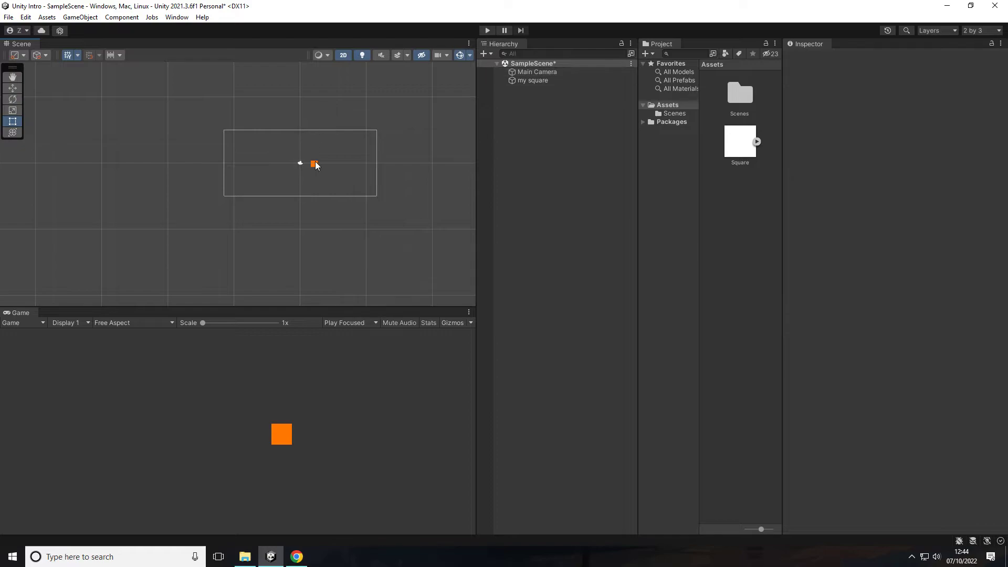
{"action": "scroll", "coordinate": [331, 155], "scroll_direction": "up", "scroll_amount": 8}
{"action": "middle_click_drag", "start_coordinate": [299, 164], "coordinate": [321, 149]}
{"action": "left_click", "coordinate": [12, 88]}
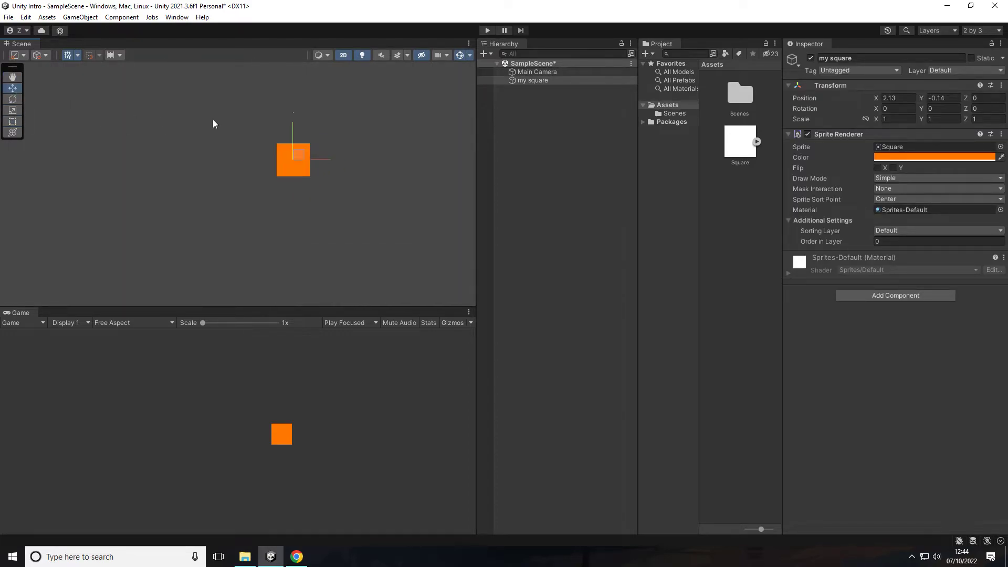
{"action": "middle_click_drag", "start_coordinate": [226, 117], "coordinate": [182, 128]}
{"action": "scroll", "coordinate": [253, 153], "scroll_direction": "up", "scroll_amount": 6}
{"action": "scroll", "coordinate": [273, 144], "scroll_direction": "down", "scroll_amount": 10}
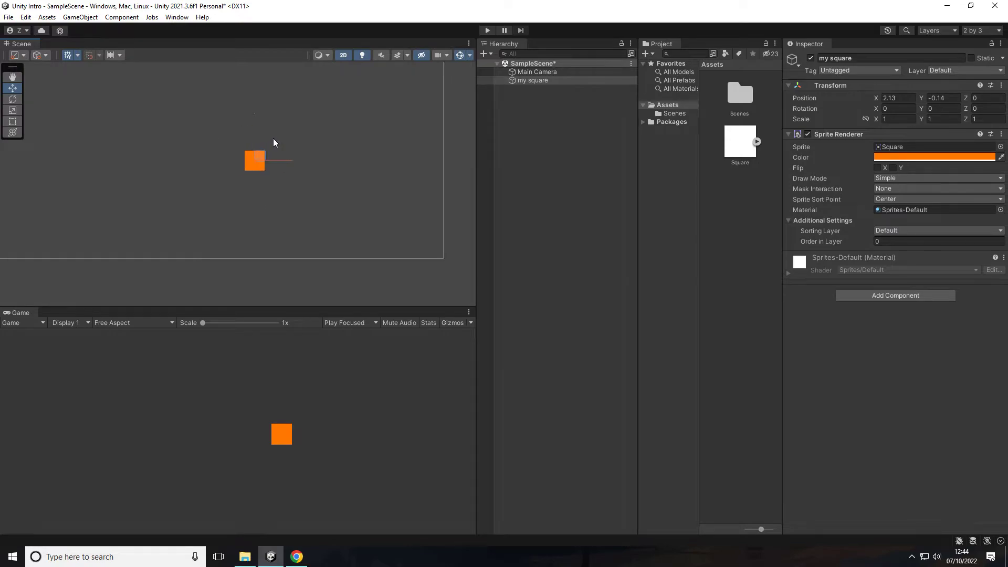
Step: Move my square freely in both axes in the Scene view, to about X 2.1, Y -0.15
{"action": "double_click", "coordinate": [537, 72]}
{"action": "double_click", "coordinate": [533, 80]}
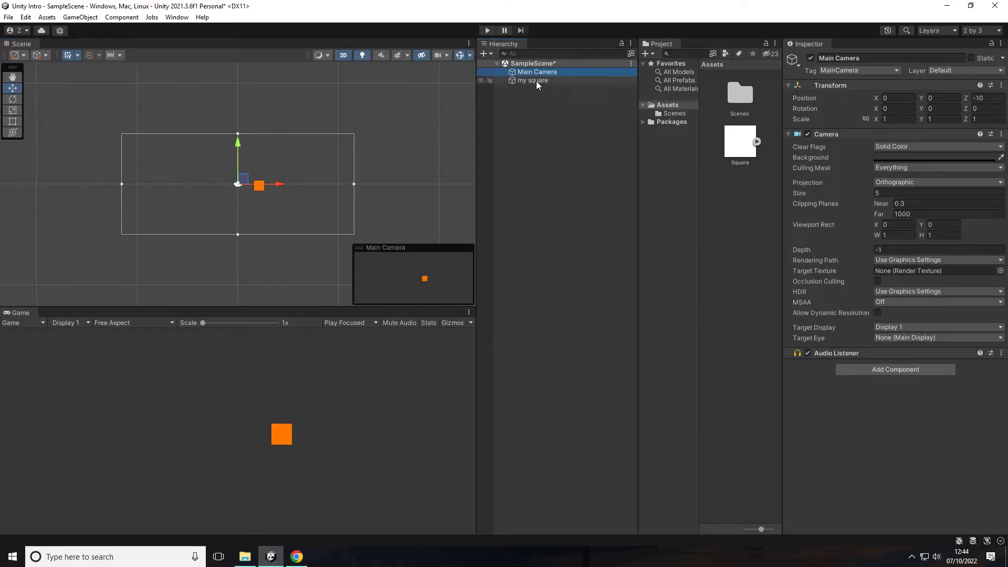
{"action": "scroll", "coordinate": [315, 143], "scroll_direction": "down", "scroll_amount": 4}
{"action": "middle_click_drag", "start_coordinate": [267, 155], "coordinate": [249, 165]}
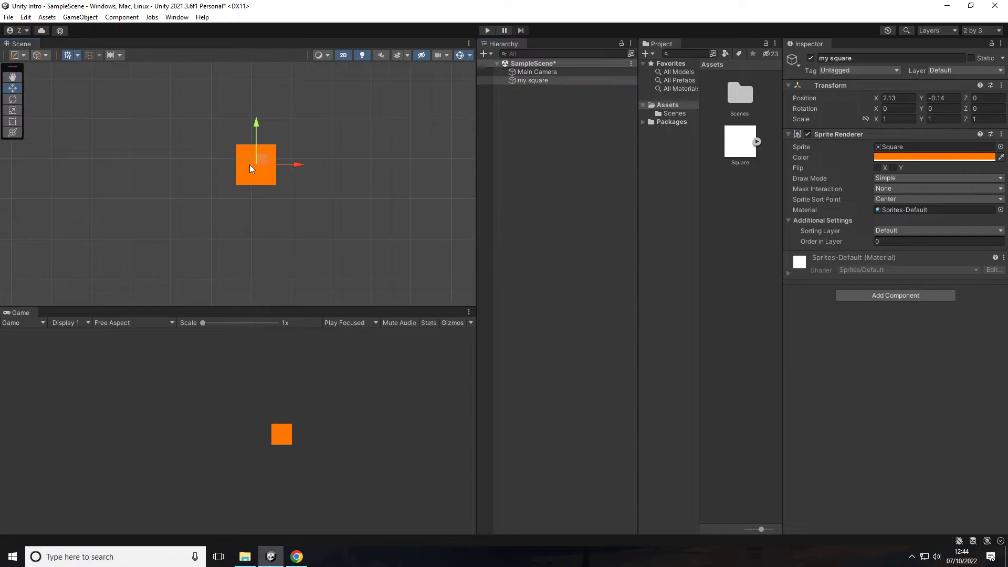
{"action": "mouse_move", "coordinate": [263, 160]}
{"action": "left_mouse_down"}
{"action": "mouse_move", "coordinate": [272, 152]}
{"action": "mouse_move", "coordinate": [253, 161]}
{"action": "left_mouse_up"}
Step: Try rotating my square around Z with the Rotate tool and through the Transform's Z rotation, and undo it
{"action": "left_click", "coordinate": [13, 101]}
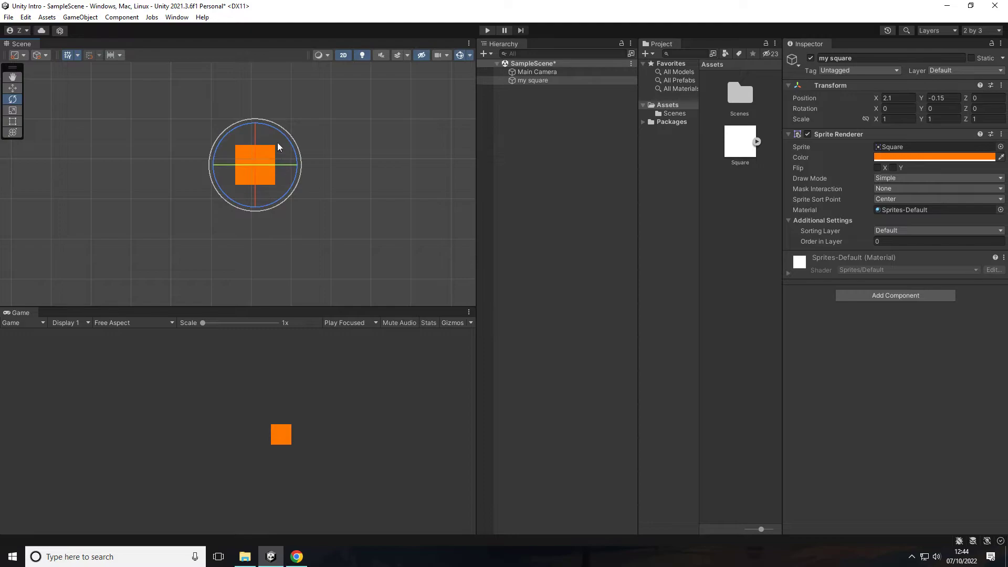
{"action": "scroll", "coordinate": [268, 139], "scroll_direction": "up", "scroll_amount": 3}
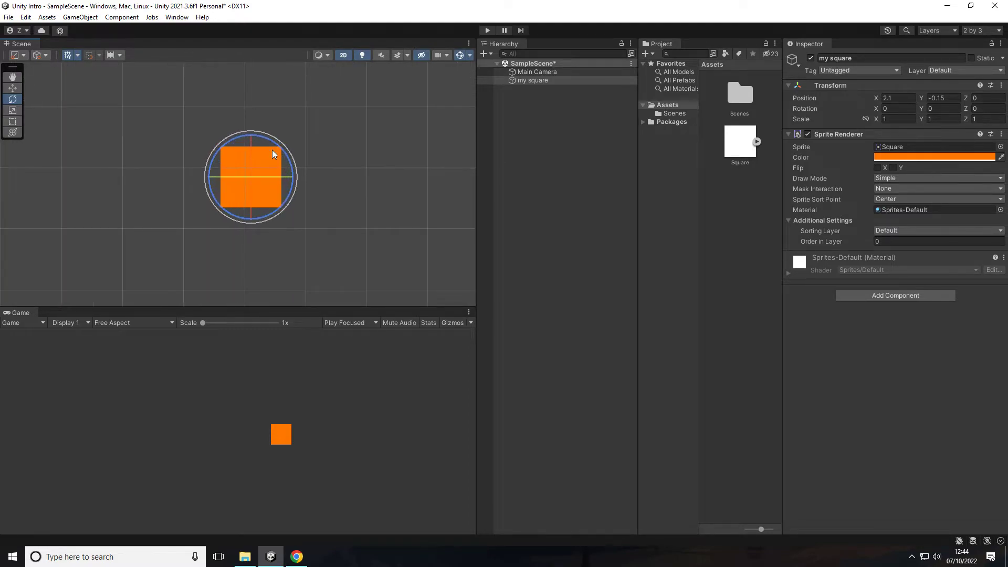
{"action": "left_click_drag", "start_coordinate": [268, 141], "coordinate": [342, 131]}
{"action": "left_click_drag", "start_coordinate": [967, 109], "coordinate": [754, 126]}
{"action": "key", "text": "ctrl+z"}
Step: Set my square's Z rotation to exactly 45, and return it to 0
{"action": "type", "text": "45"}
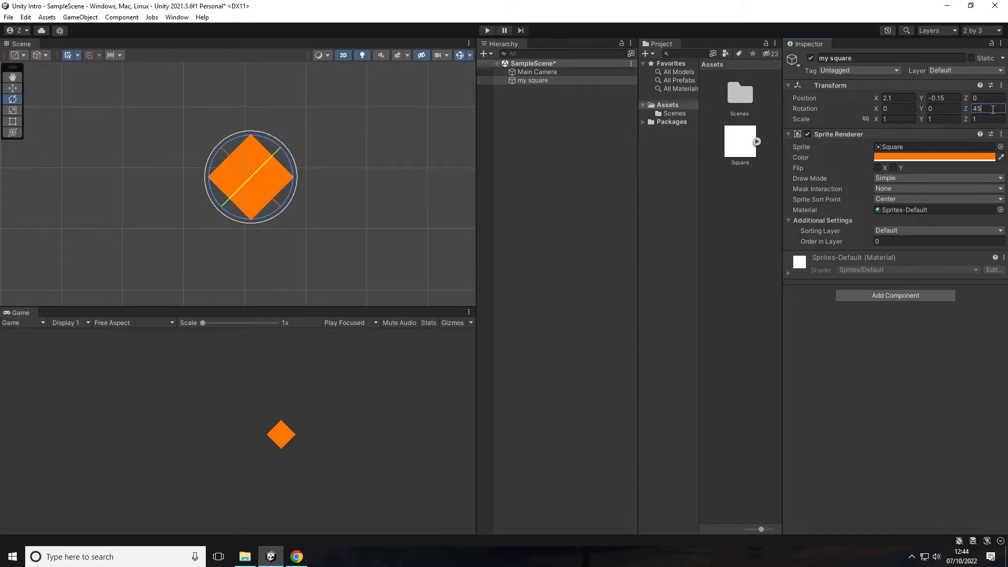
{"action": "key", "text": "Return"}
{"action": "type", "text": "0"}
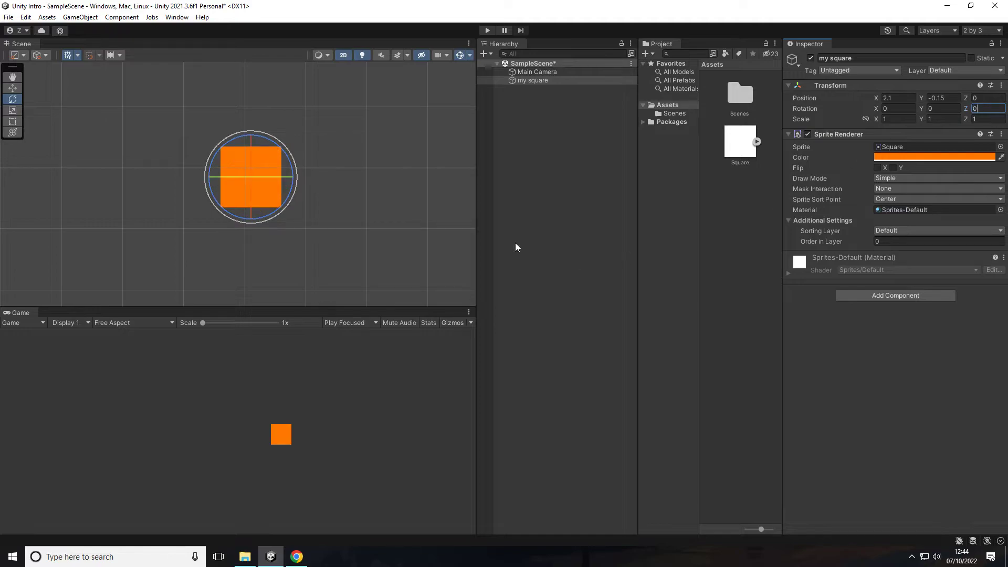
{"action": "left_click_drag", "start_coordinate": [260, 180], "coordinate": [258, 145]}
Step: Try scaling my square along its X and Y axes with the Scale tool, undoing each change
{"action": "left_click", "coordinate": [13, 111]}
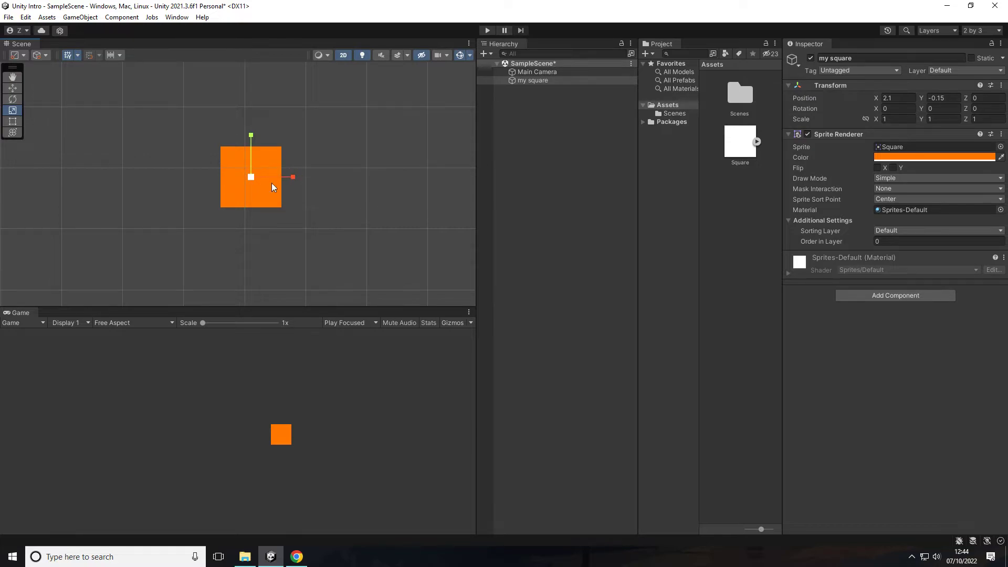
{"action": "mouse_move", "coordinate": [292, 177]}
{"action": "left_mouse_down"}
{"action": "mouse_move", "coordinate": [263, 175]}
{"action": "mouse_move", "coordinate": [291, 176]}
{"action": "left_mouse_up"}
{"action": "left_click_drag", "start_coordinate": [251, 136], "coordinate": [253, 165]}
{"action": "key", "text": "ctrl+z"}
{"action": "left_click_drag", "start_coordinate": [293, 177], "coordinate": [261, 179]}
{"action": "key", "text": "ctrl+z"}
{"action": "left_click", "coordinate": [245, 138]}
{"action": "left_click", "coordinate": [246, 153]}
{"action": "left_click_drag", "start_coordinate": [252, 135], "coordinate": [254, 162]}
{"action": "key", "text": "ctrl+z"}
Step: Try changing my square's Z scale in the 3D Scene view, undo it, and return to the 2D view
{"action": "left_click", "coordinate": [343, 55]}
{"action": "left_click_drag", "start_coordinate": [969, 121], "coordinate": [798, 125]}
{"action": "key", "text": "ctrl+z"}
{"action": "left_click", "coordinate": [979, 120]}
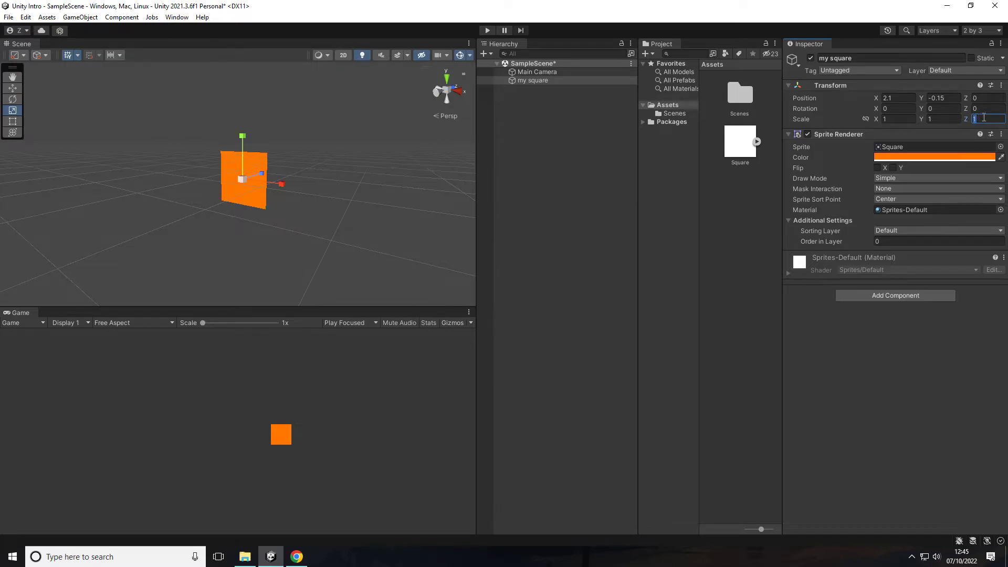
{"action": "left_click", "coordinate": [344, 55]}
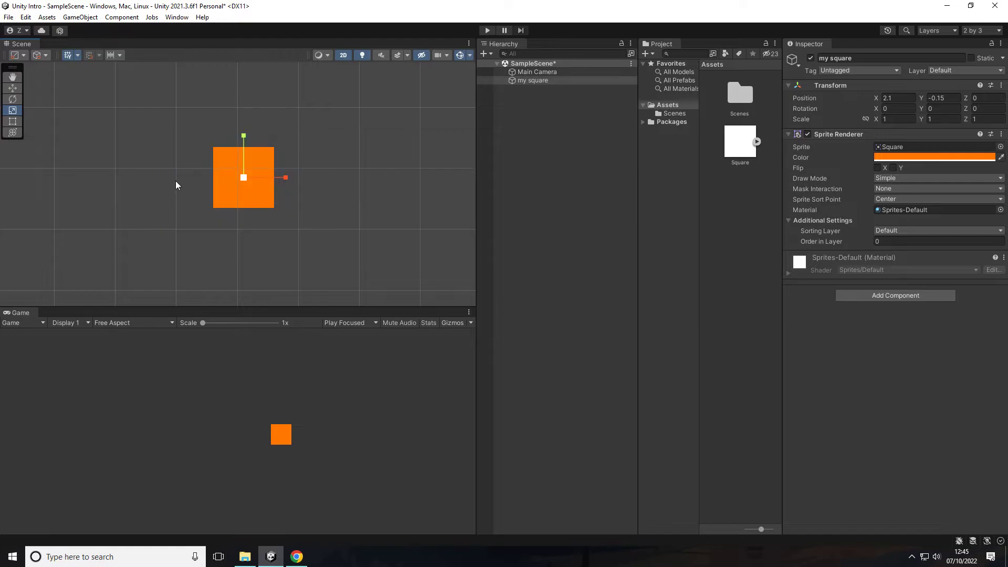
Step: Move my square with the Rect tool to about X 1.96, Y -0.30
{"action": "left_click", "coordinate": [13, 121]}
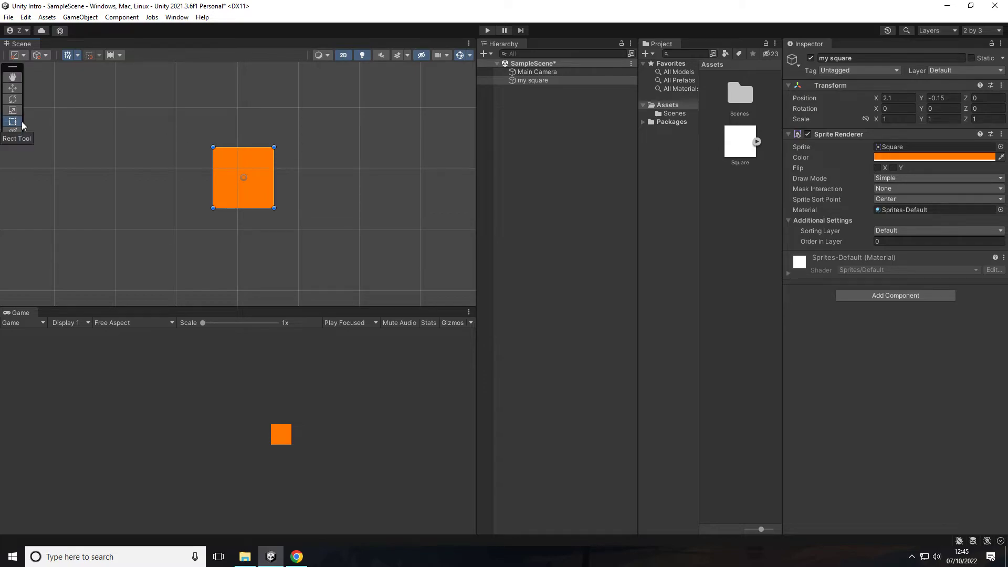
{"action": "left_click_drag", "start_coordinate": [164, 126], "coordinate": [293, 209]}
{"action": "left_click_drag", "start_coordinate": [264, 166], "coordinate": [272, 188]}
{"action": "left_click", "coordinate": [290, 183]}
{"action": "left_click", "coordinate": [259, 174]}
Step: Try resizing my square from its edge and corner with the Rect tool, undoing each change, and deselect it
{"action": "left_click_drag", "start_coordinate": [224, 156], "coordinate": [351, 131]}
{"action": "key", "text": "ctrl+z"}
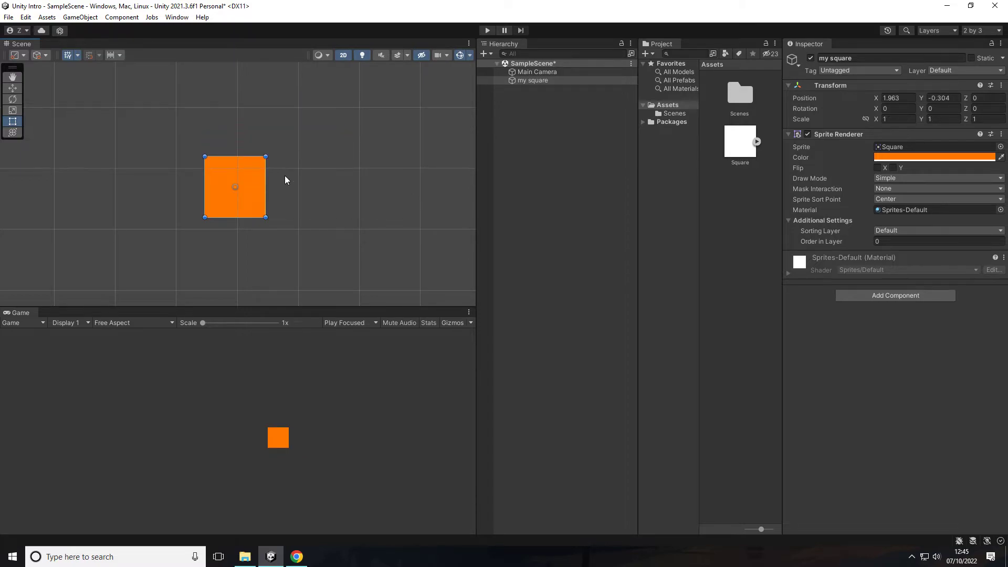
{"action": "left_click", "coordinate": [282, 167]}
{"action": "left_click", "coordinate": [254, 171]}
{"action": "left_click_drag", "start_coordinate": [274, 152], "coordinate": [270, 114]}
{"action": "key", "text": "ctrl+z"}
{"action": "left_click", "coordinate": [294, 164]}
{"action": "left_click_drag", "start_coordinate": [167, 136], "coordinate": [300, 220]}
{"action": "left_click", "coordinate": [289, 184]}
Step: Examine the combined Transform tool handles on my square and compare them with the Move, Rotate and Scale tools
{"action": "left_click", "coordinate": [13, 133]}
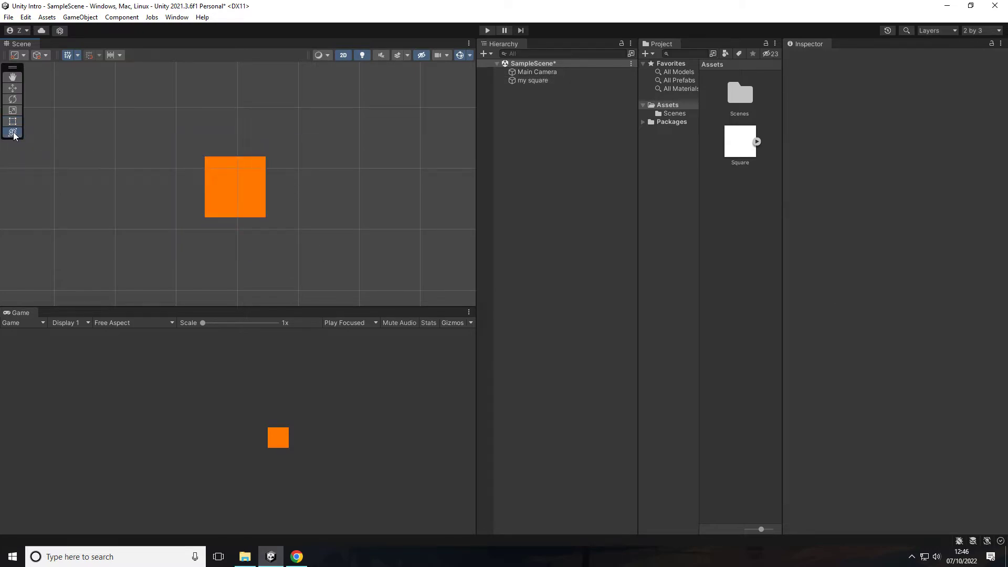
{"action": "left_click", "coordinate": [257, 176]}
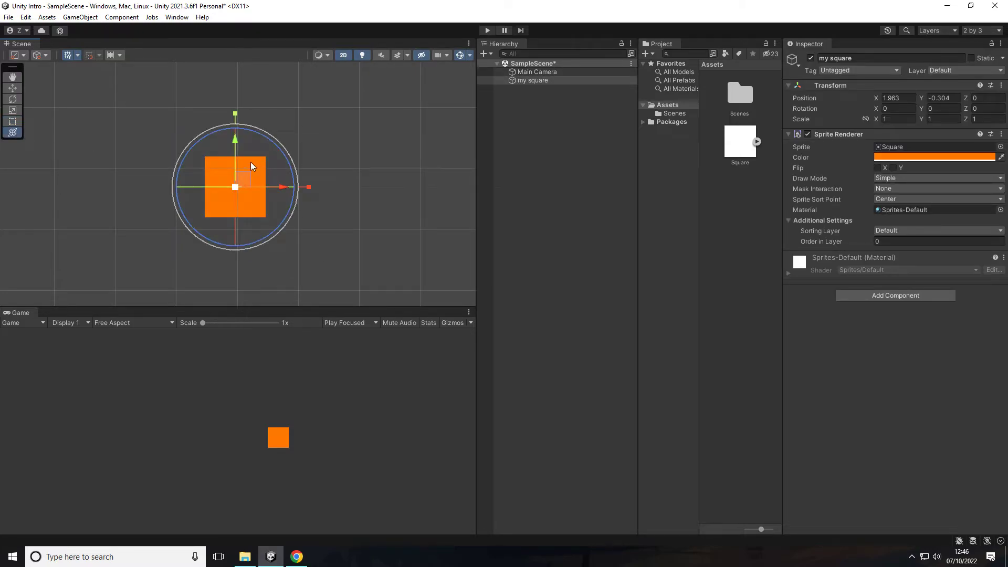
{"action": "left_click", "coordinate": [14, 88]}
{"action": "left_click", "coordinate": [18, 99]}
{"action": "left_click", "coordinate": [17, 110]}
{"action": "left_click", "coordinate": [12, 132]}
{"action": "left_click_drag", "start_coordinate": [136, 118], "coordinate": [295, 227]}
{"action": "left_click", "coordinate": [48, 152]}
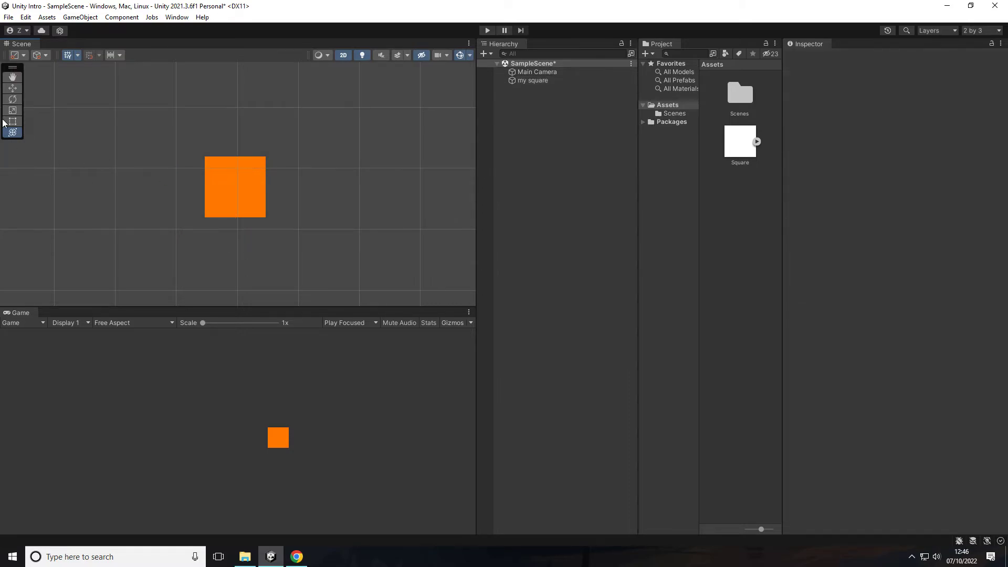
Step: Box-select my square and compare its Move, Rotate and Scale handles with those of the Rect tool
{"action": "left_click_drag", "start_coordinate": [149, 118], "coordinate": [332, 254]}
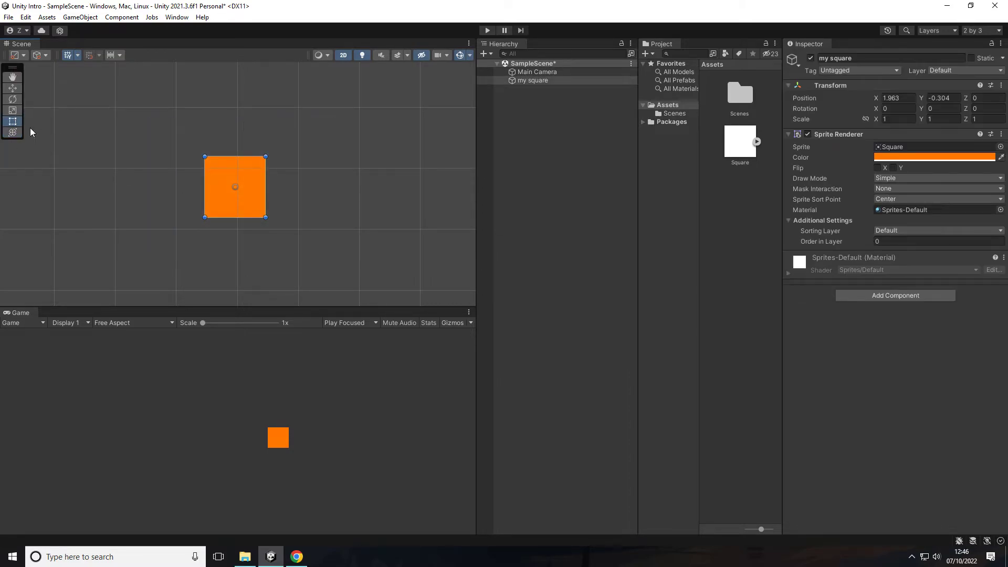
{"action": "left_click", "coordinate": [12, 88]}
{"action": "left_click", "coordinate": [12, 99]}
{"action": "left_click", "coordinate": [13, 110]}
{"action": "left_click", "coordinate": [12, 120]}
{"action": "left_click_drag", "start_coordinate": [146, 123], "coordinate": [208, 173]}
{"action": "scroll", "coordinate": [292, 181], "scroll_direction": "up", "scroll_amount": 1}
{"action": "middle_click_drag", "start_coordinate": [298, 172], "coordinate": [317, 160]}
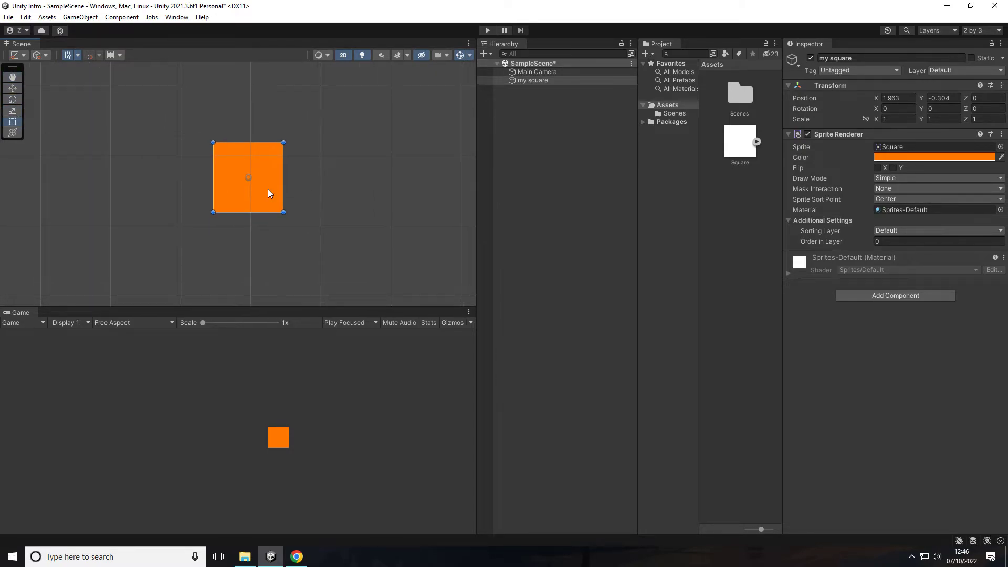
{"action": "middle_click_drag", "start_coordinate": [302, 166], "coordinate": [251, 164]}
Step: Deselect my square and practise switching between the View, Move and Scale tools, ending with the Move tool
{"action": "left_click", "coordinate": [13, 87]}
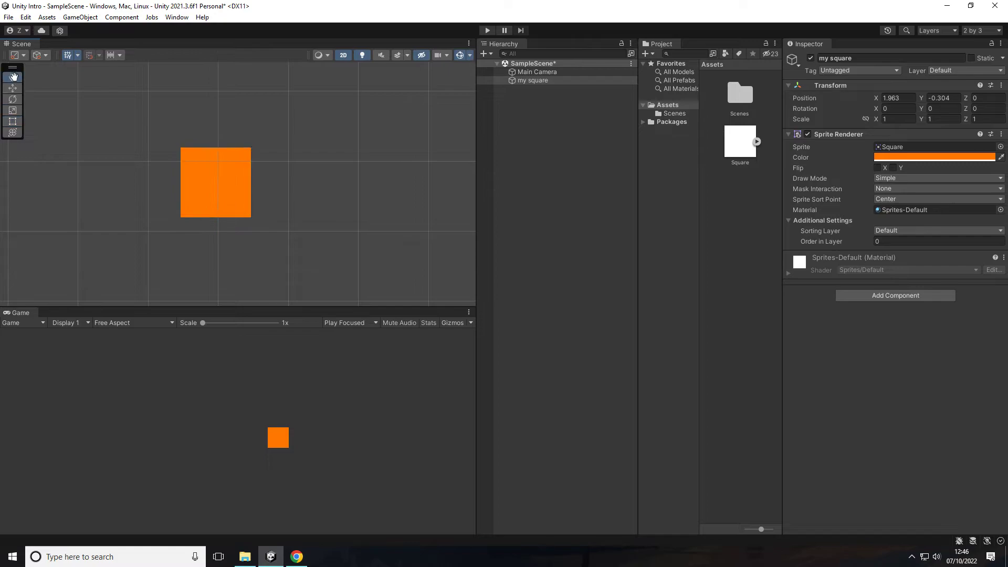
{"action": "left_click_drag", "start_coordinate": [123, 102], "coordinate": [310, 211]}
{"action": "middle_click_drag", "start_coordinate": [138, 140], "coordinate": [116, 128]}
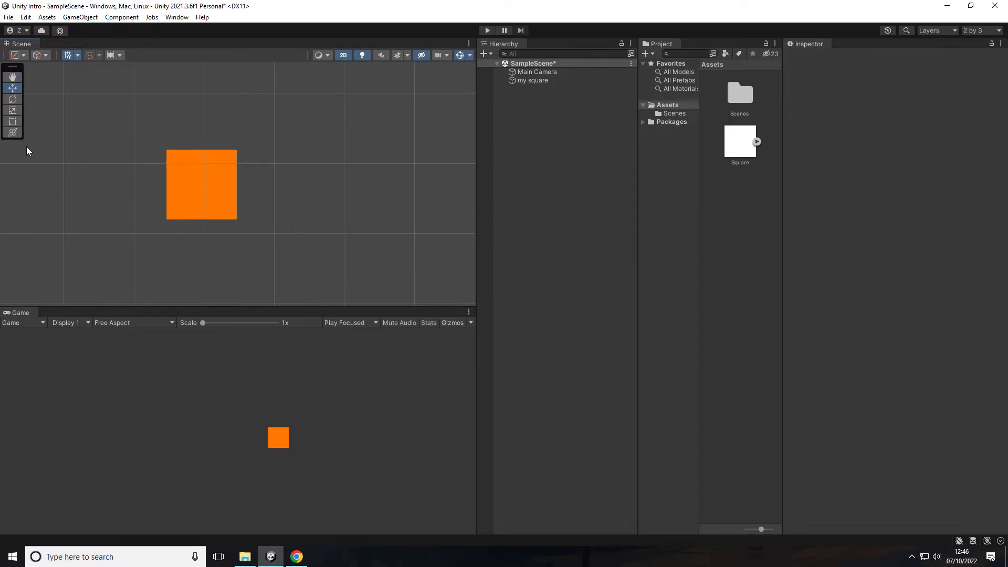
{"action": "key", "text": "q"}
{"action": "key", "text": "r"}
{"action": "key", "text": "q"}
{"action": "key", "text": "w"}
{"action": "middle_click_drag", "start_coordinate": [236, 195], "coordinate": [251, 193]}
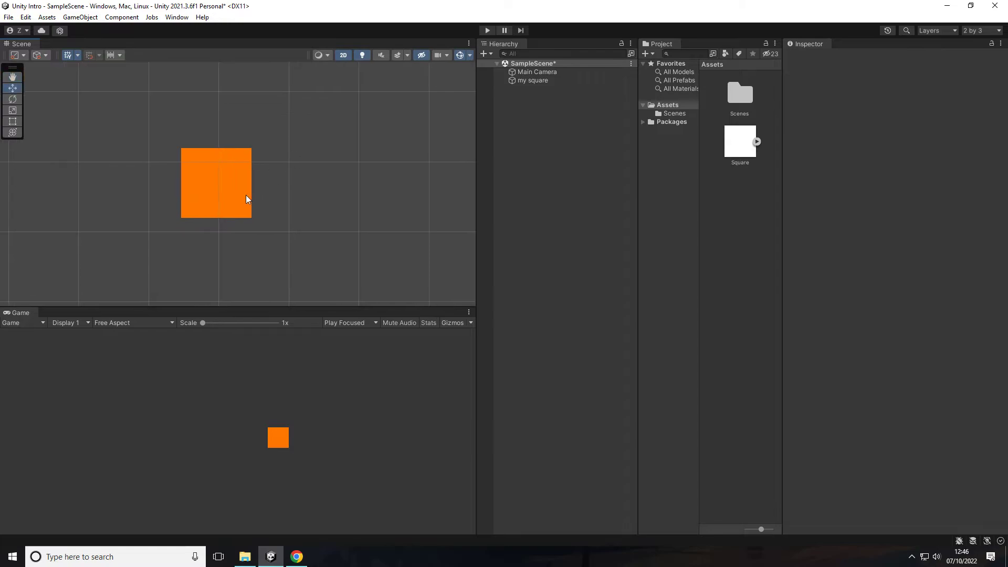
Step: Move my square along X to about 1.48, and place a duplicate of it beside it at about X 2.94
{"action": "left_click", "coordinate": [228, 176]}
{"action": "left_click_drag", "start_coordinate": [257, 185], "coordinate": [222, 197]}
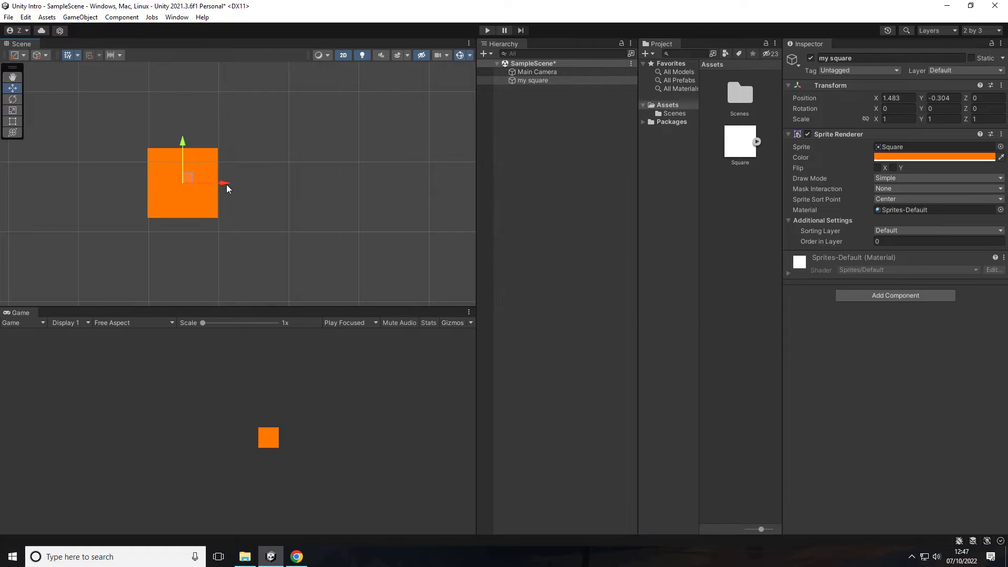
{"action": "key", "text": "ctrl+d"}
{"action": "left_click_drag", "start_coordinate": [230, 188], "coordinate": [327, 185]}
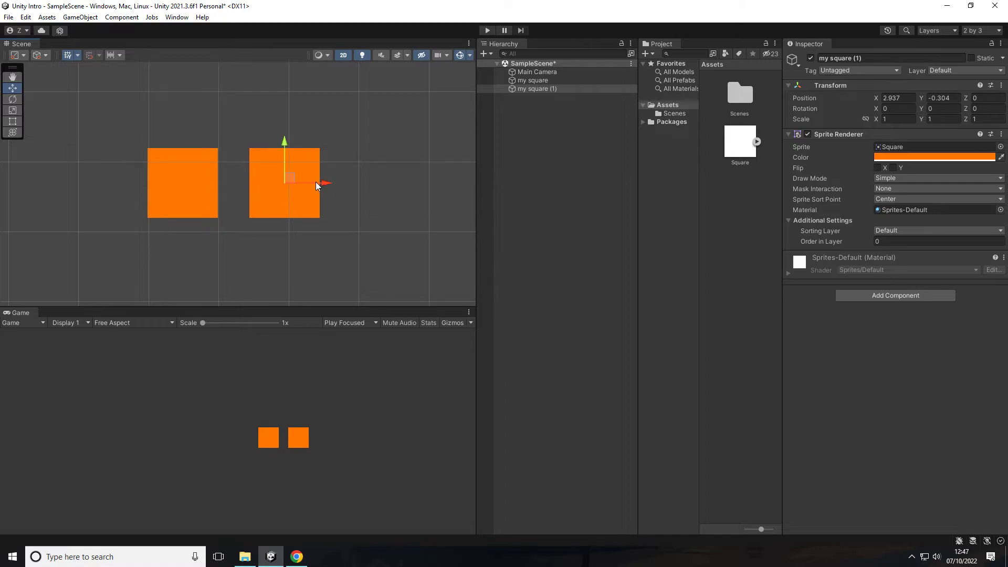
Step: Duplicate the original square again and move the copy along X to about 4.35 to complete a row of three
{"action": "left_click", "coordinate": [213, 186]}
{"action": "key", "text": "ctrl+d"}
{"action": "left_click_drag", "start_coordinate": [223, 184], "coordinate": [423, 192]}
{"action": "middle_click_drag", "start_coordinate": [398, 192], "coordinate": [366, 156]}
{"action": "left_click_drag", "start_coordinate": [423, 210], "coordinate": [305, 96]}
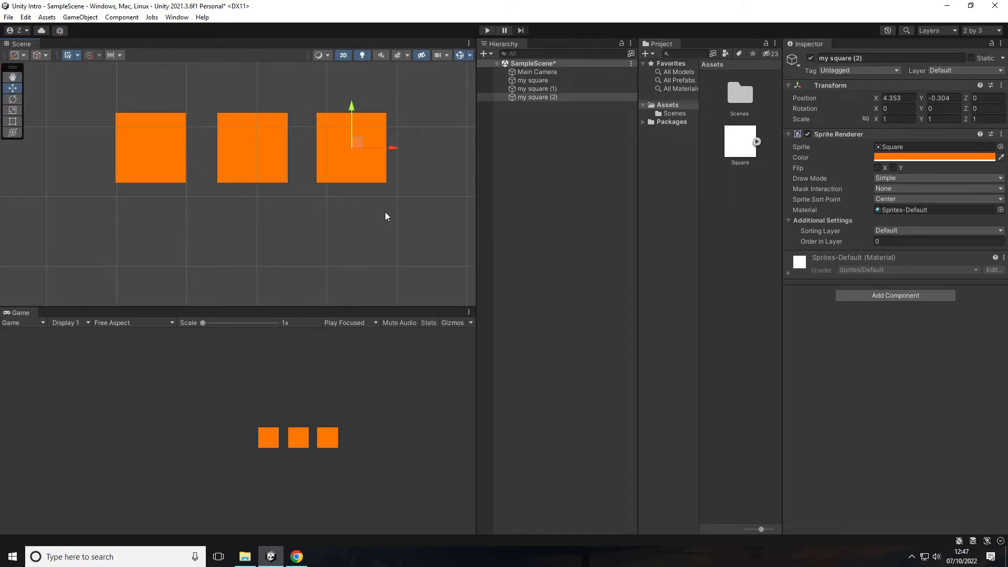
Step: Add two duplicated squares in a second row below, at about X 4.38, Y -1.53 and X 2.94, Y -1.51
{"action": "key", "text": "ctrl+d"}
{"action": "left_click_drag", "start_coordinate": [357, 144], "coordinate": [358, 229]}
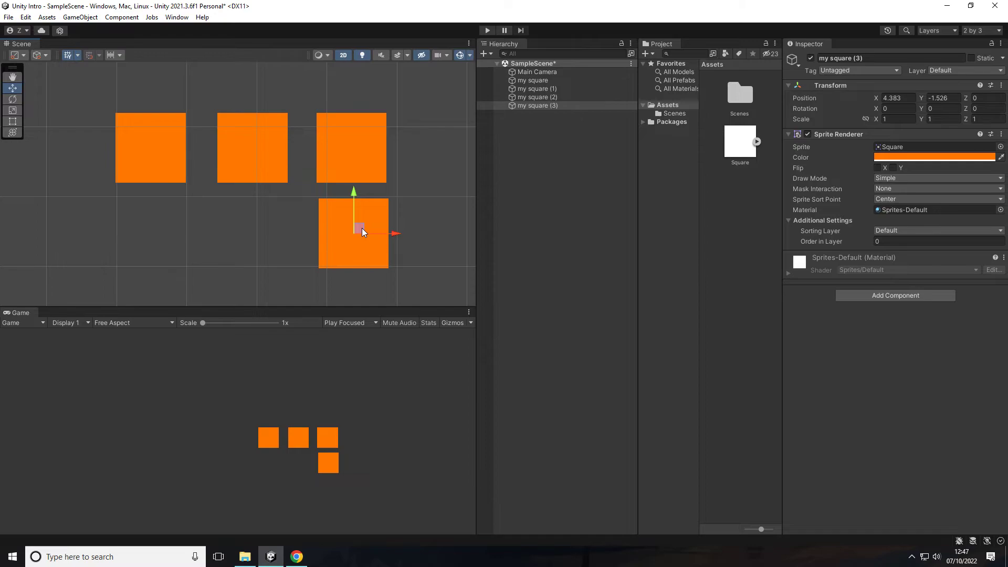
{"action": "key", "text": "ctrl+d"}
{"action": "left_click_drag", "start_coordinate": [361, 228], "coordinate": [259, 227]}
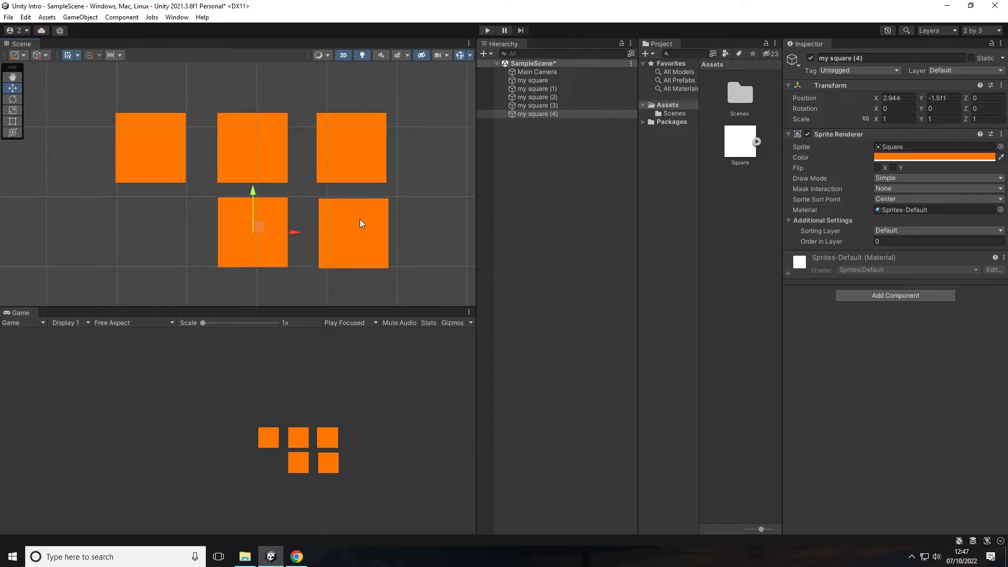
Step: Duplicate the lower-row square at X 2.944 thirteen times in place, and move the whole stack to about X 3.00, Y -1.46
{"action": "key", "text": "ctrl+d"}
{"action": "key", "text": "ctrl+d"}
{"action": "key", "text": "ctrl+d"}
{"action": "key", "text": "ctrl+d"}
{"action": "key", "text": "ctrl+d"}
{"action": "key", "text": "ctrl+d"}
{"action": "key", "text": "ctrl+d"}
{"action": "key", "text": "ctrl+d"}
{"action": "key", "text": "ctrl+d"}
{"action": "key", "text": "ctrl+d"}
{"action": "key", "text": "ctrl+d"}
{"action": "key", "text": "ctrl+d"}
{"action": "key", "text": "ctrl+d"}
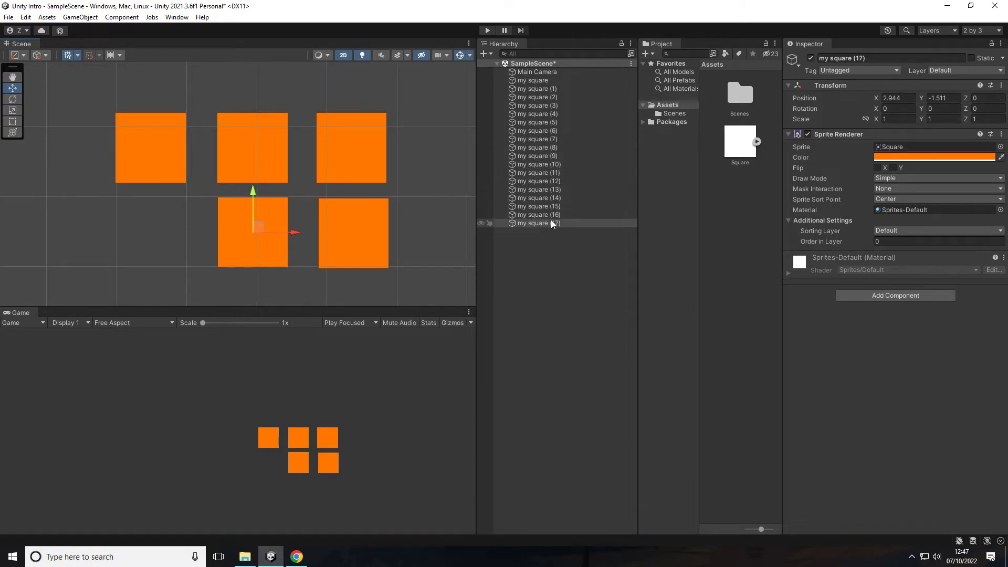
{"action": "left_click", "coordinate": [544, 114], "text": "shift"}
{"action": "mouse_move", "coordinate": [256, 228]}
{"action": "left_mouse_down"}
{"action": "mouse_move", "coordinate": [257, 192]}
{"action": "mouse_move", "coordinate": [263, 223]}
{"action": "left_mouse_up"}
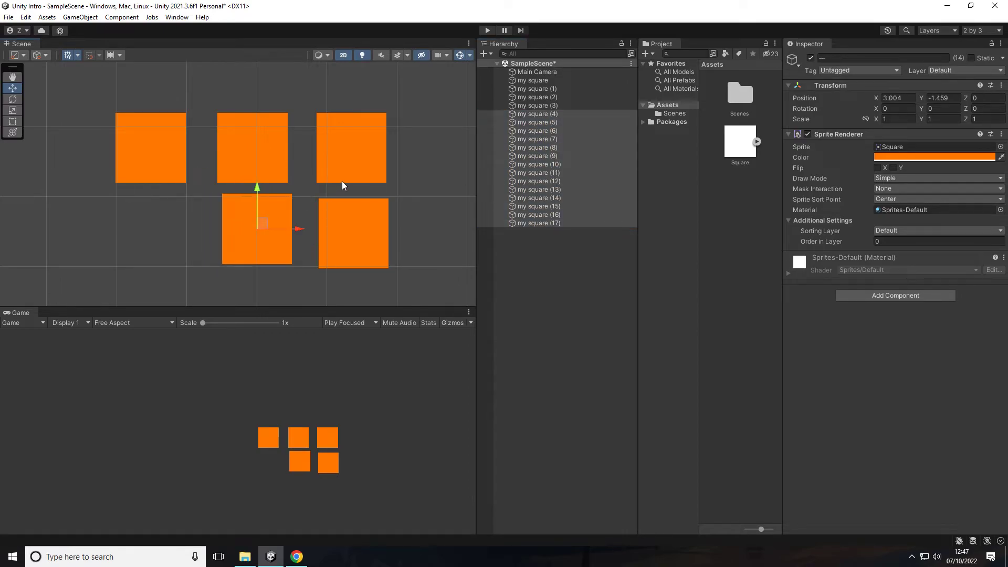
Step: Delete all the duplicated squares, keeping only the original my square
{"action": "left_click", "coordinate": [405, 272]}
{"action": "mouse_move", "coordinate": [432, 277]}
{"action": "left_mouse_down"}
{"action": "mouse_move", "coordinate": [192, 175]}
{"action": "mouse_move", "coordinate": [203, 112]}
{"action": "mouse_move", "coordinate": [220, 112]}
{"action": "left_mouse_up"}
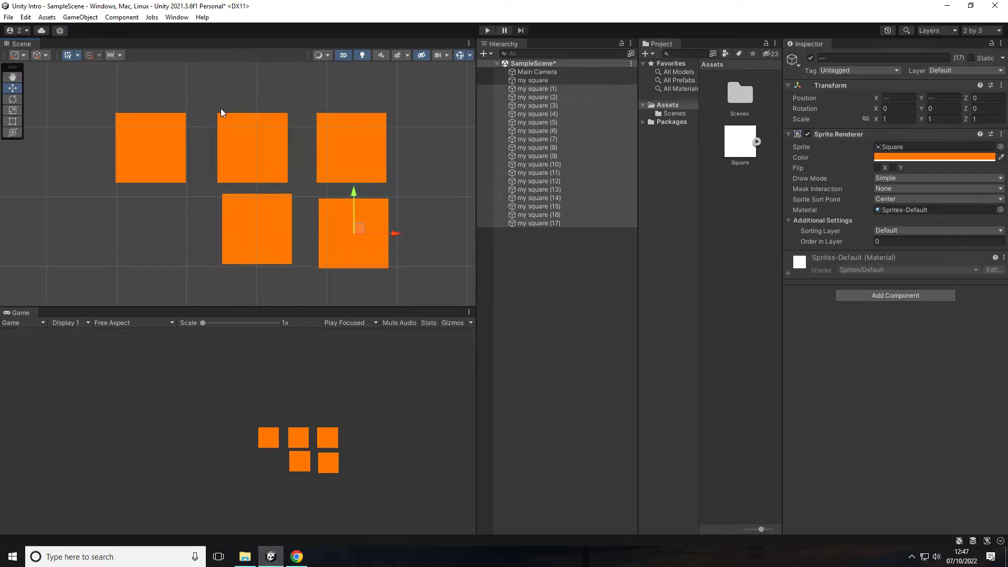
{"action": "key", "text": "Delete"}
Step: Align my square to the grid at about X 1.50, Y -0.50, and place a duplicate at about X 3.50
{"action": "left_click_drag", "start_coordinate": [85, 96], "coordinate": [229, 209]}
{"action": "left_click_drag", "start_coordinate": [151, 105], "coordinate": [152, 118]}
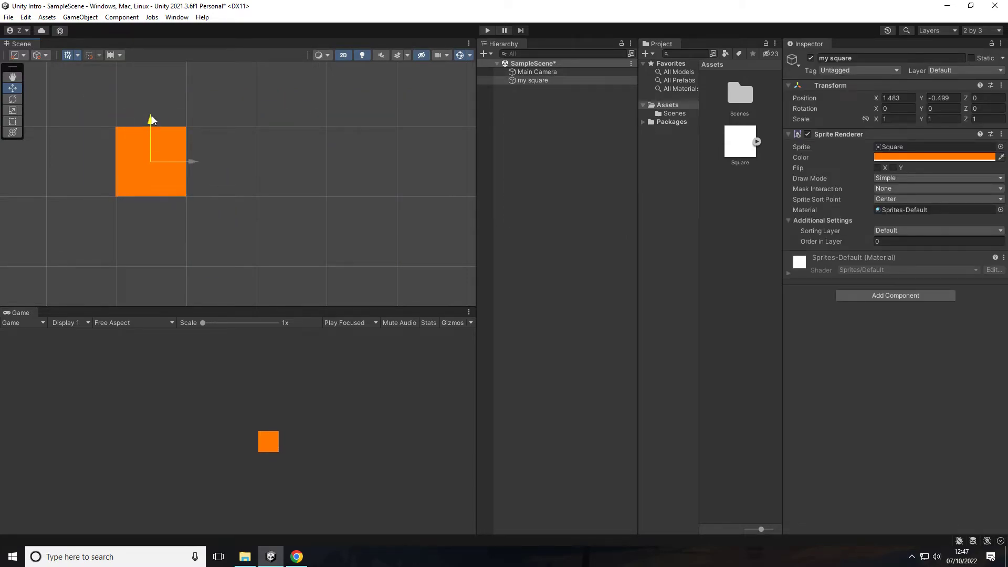
{"action": "left_click_drag", "start_coordinate": [191, 162], "coordinate": [190, 162]}
{"action": "key", "text": "ctrl+d"}
{"action": "left_click_drag", "start_coordinate": [190, 162], "coordinate": [332, 165]}
Step: Duplicate both squares together and move the copies straight down to about Y -2.48 to form a second row
{"action": "left_click_drag", "start_coordinate": [90, 101], "coordinate": [376, 251]}
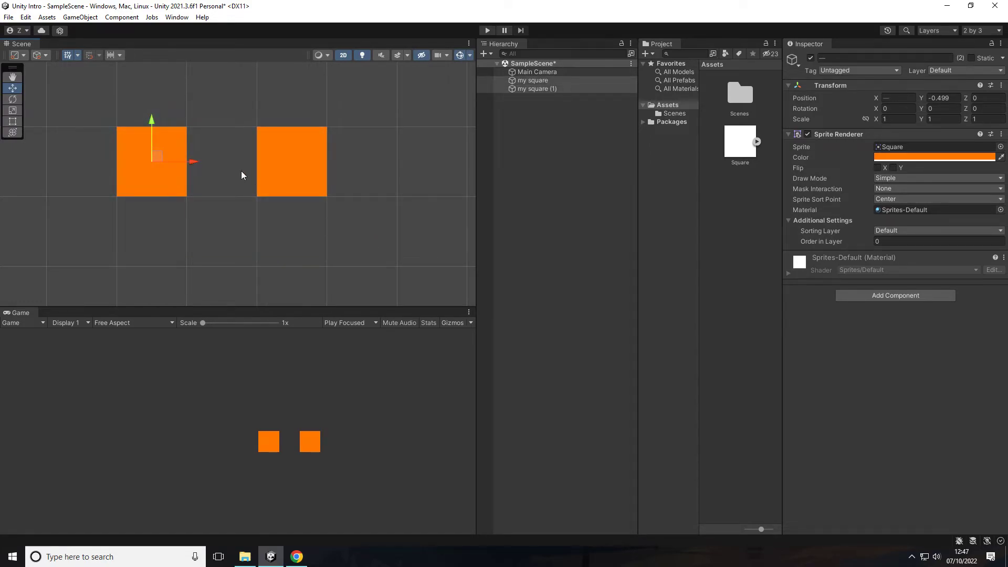
{"action": "scroll", "coordinate": [230, 161], "scroll_direction": "down", "scroll_amount": 3}
{"action": "key", "text": "ctrl+d"}
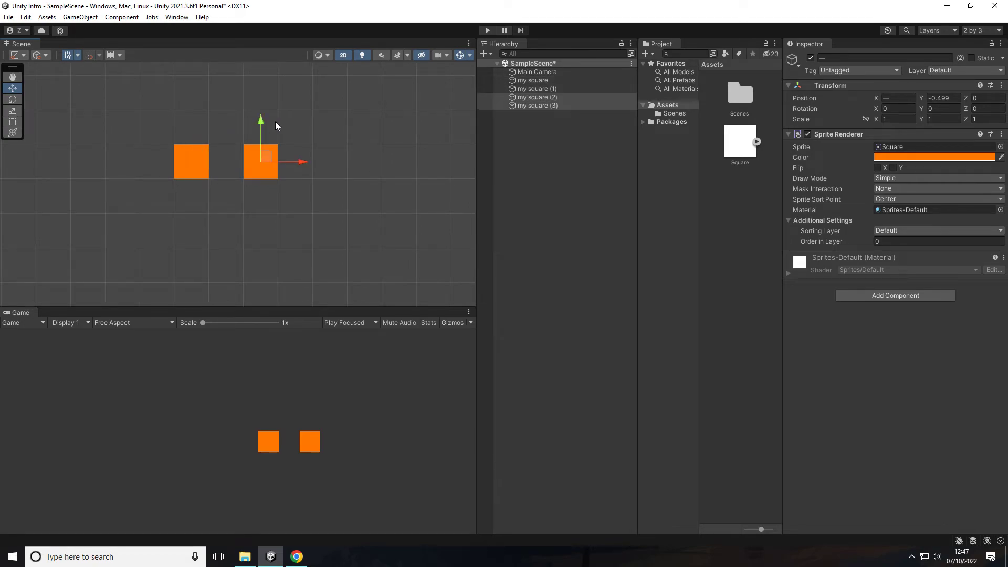
{"action": "left_click_drag", "start_coordinate": [260, 121], "coordinate": [275, 194]}
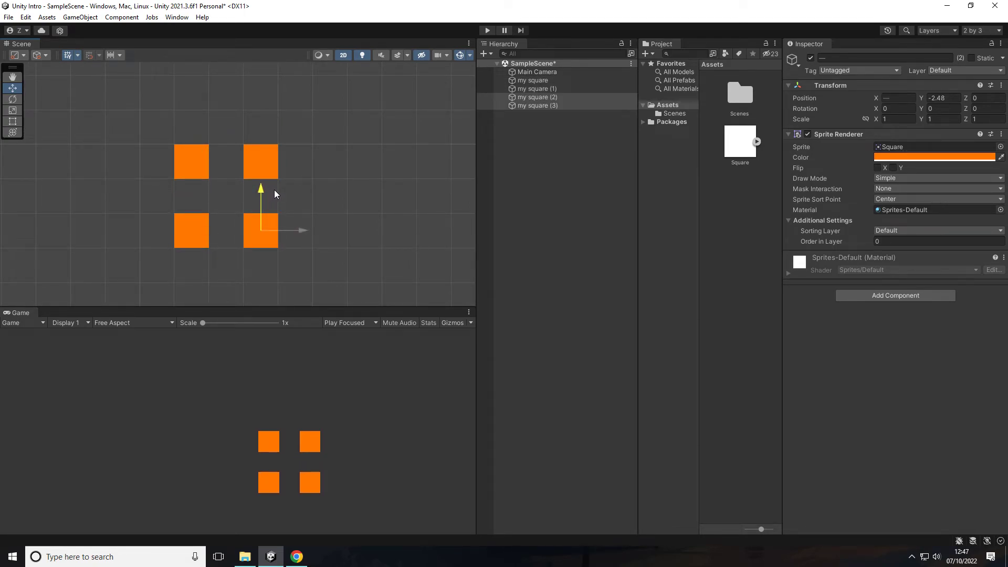
Step: Practise adding the four squares to the selection one at a time in the Hierarchy, and clear the selection
{"action": "left_click", "coordinate": [547, 129]}
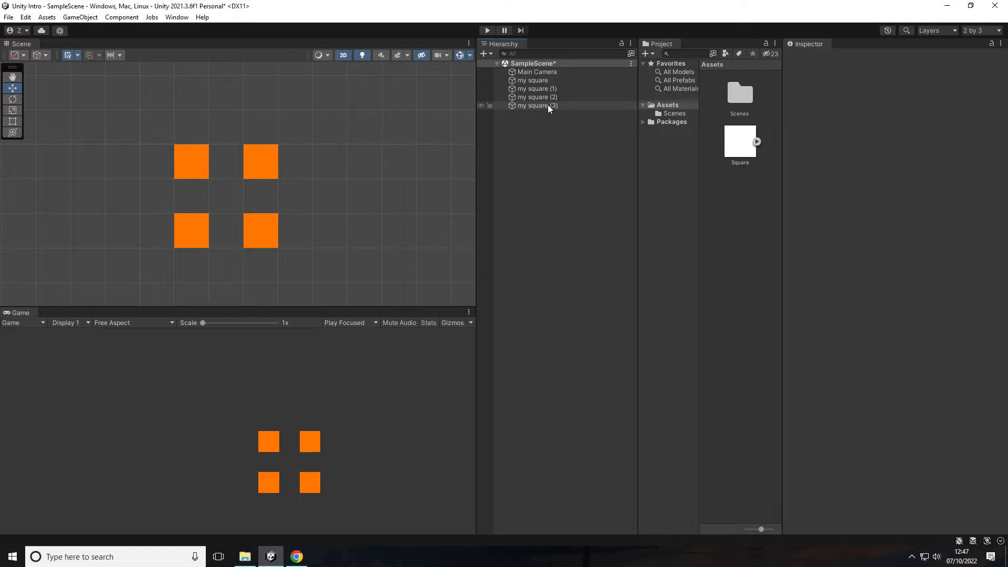
{"action": "left_click", "coordinate": [547, 105]}
{"action": "left_click", "coordinate": [547, 82]}
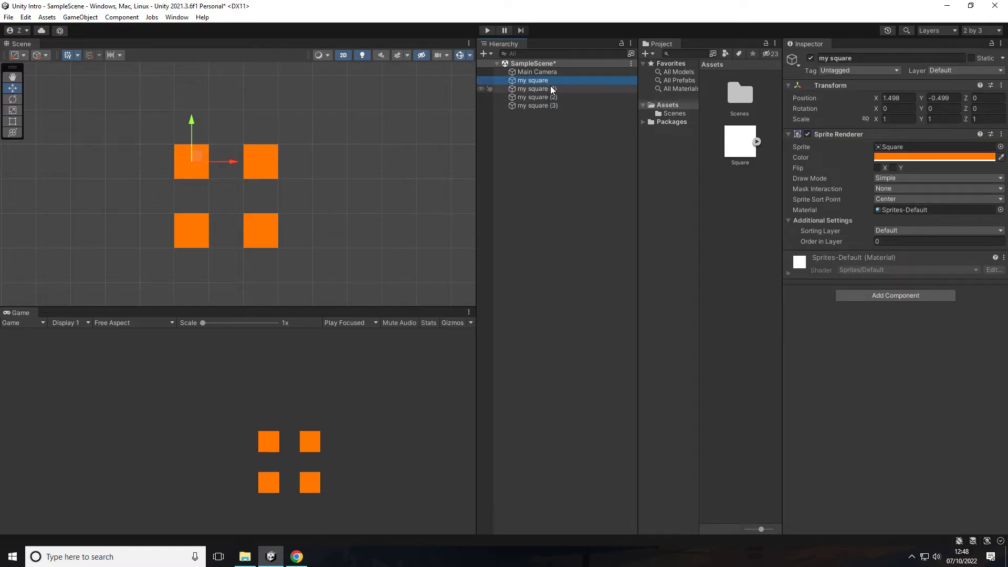
{"action": "left_click", "coordinate": [548, 88], "text": "shift"}
{"action": "left_click", "coordinate": [542, 98], "text": "shift"}
{"action": "left_click", "coordinate": [541, 106], "text": "shift"}
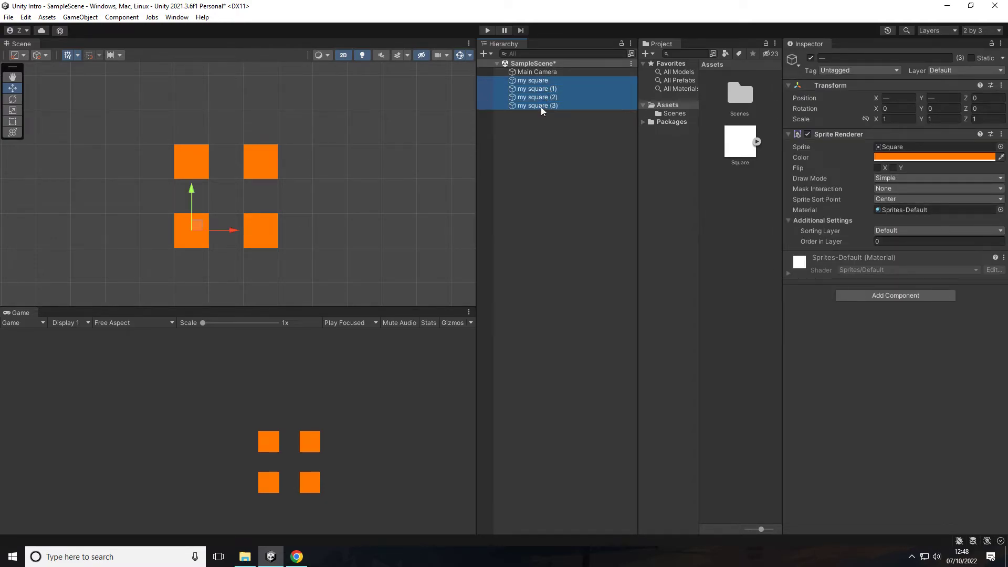
{"action": "left_click", "coordinate": [550, 120]}
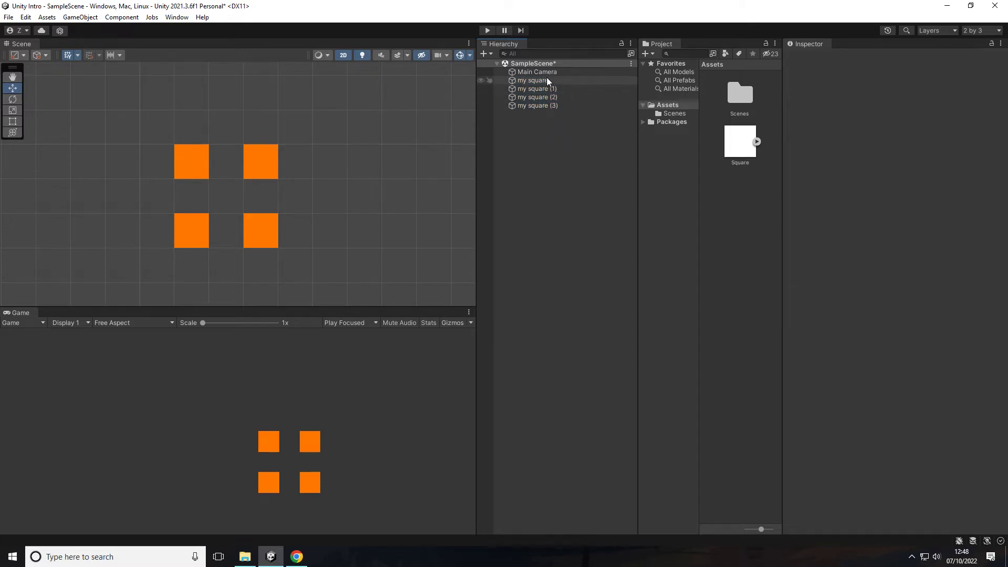
Step: Select the four squares again in the Hierarchy, remove the three copies from the selection individually, and clear it
{"action": "left_click", "coordinate": [547, 80]}
{"action": "left_click", "coordinate": [550, 88], "text": "shift"}
{"action": "left_click", "coordinate": [547, 97], "text": "shift"}
{"action": "left_click", "coordinate": [546, 106], "text": "shift"}
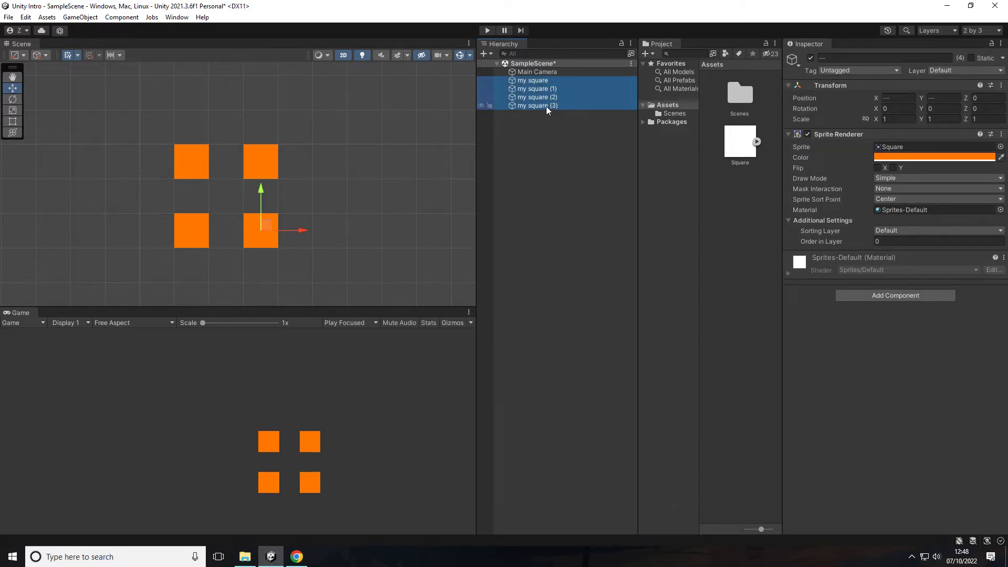
{"action": "left_click", "coordinate": [544, 104], "text": "ctrl"}
{"action": "left_click", "coordinate": [549, 95], "text": "ctrl"}
{"action": "left_click", "coordinate": [549, 90], "text": "ctrl"}
{"action": "left_click", "coordinate": [550, 141]}
Step: Practise selecting the range from my square to my square (3) in the Hierarchy, and clear the selection
{"action": "left_click", "coordinate": [546, 78]}
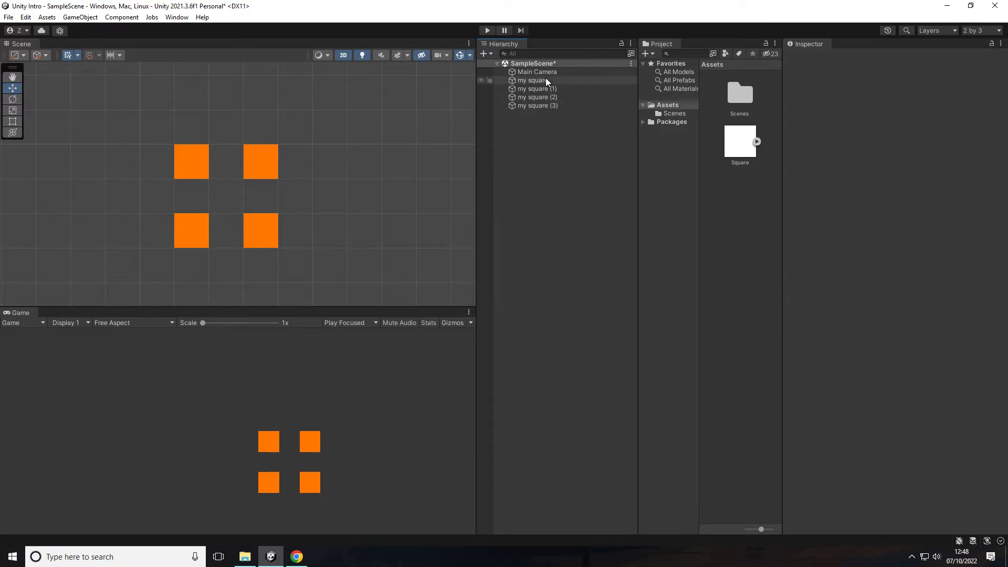
{"action": "left_click", "coordinate": [549, 105], "text": "shift"}
{"action": "left_click", "coordinate": [550, 118]}
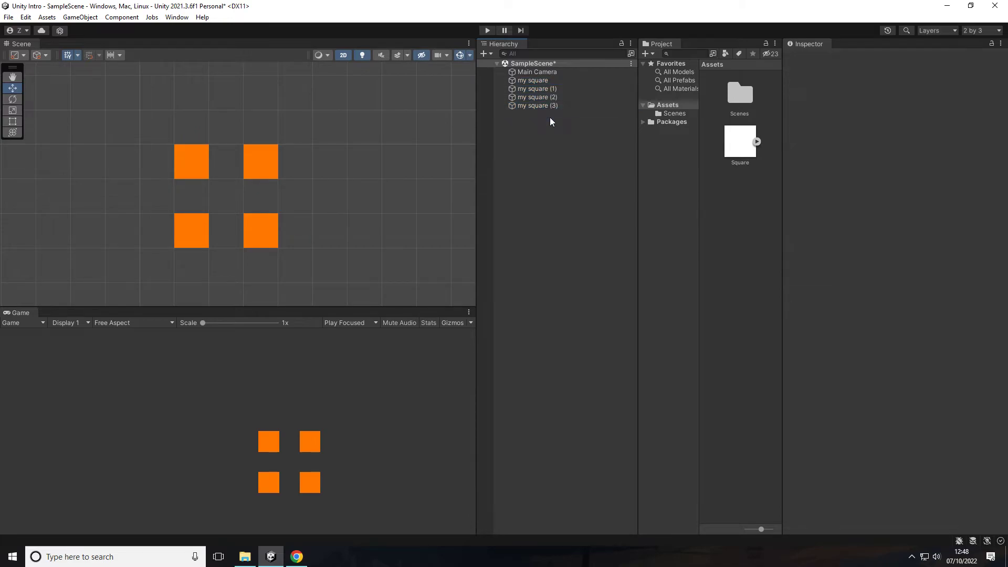
Step: Duplicate all four squares together and move the copies along X, starting at about X 5.5, to make two rows of four
{"action": "left_click", "coordinate": [544, 80]}
{"action": "left_click", "coordinate": [549, 105], "text": "shift"}
{"action": "scroll", "coordinate": [286, 182], "scroll_direction": "down", "scroll_amount": 3}
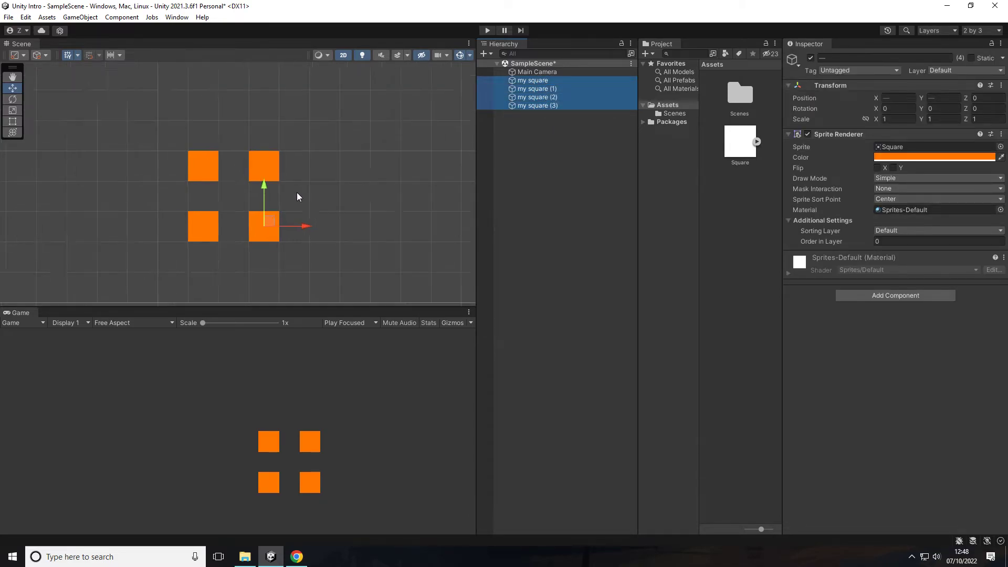
{"action": "key", "text": "ctrl+d"}
{"action": "left_click_drag", "start_coordinate": [284, 216], "coordinate": [387, 212]}
{"action": "left_click", "coordinate": [307, 250]}
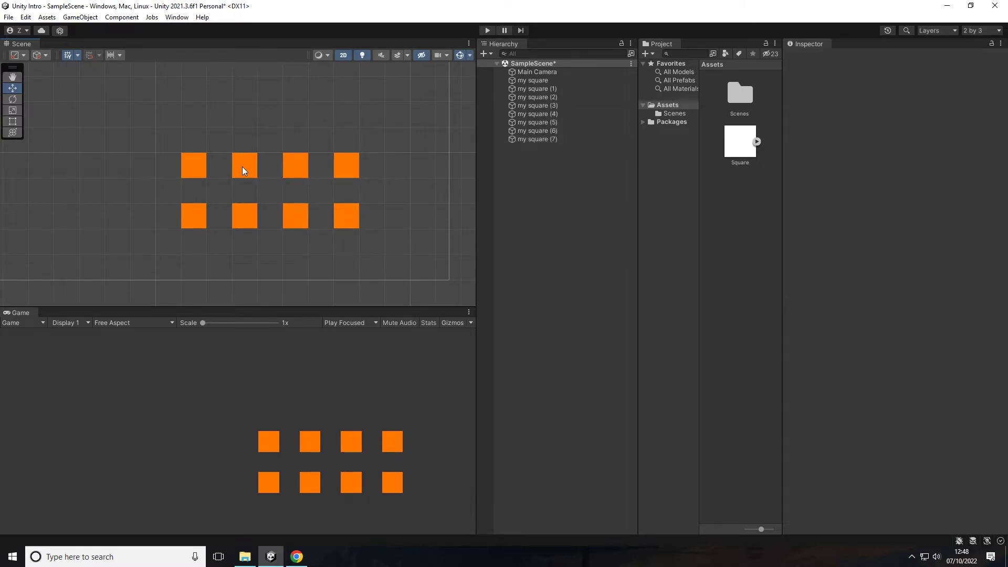
Step: Inspect individual squares by selecting one in the scene and framing my square (4), (6) and (2) from the Hierarchy
{"action": "left_click", "coordinate": [243, 166]}
{"action": "scroll", "coordinate": [268, 186], "scroll_direction": "down", "scroll_amount": 1}
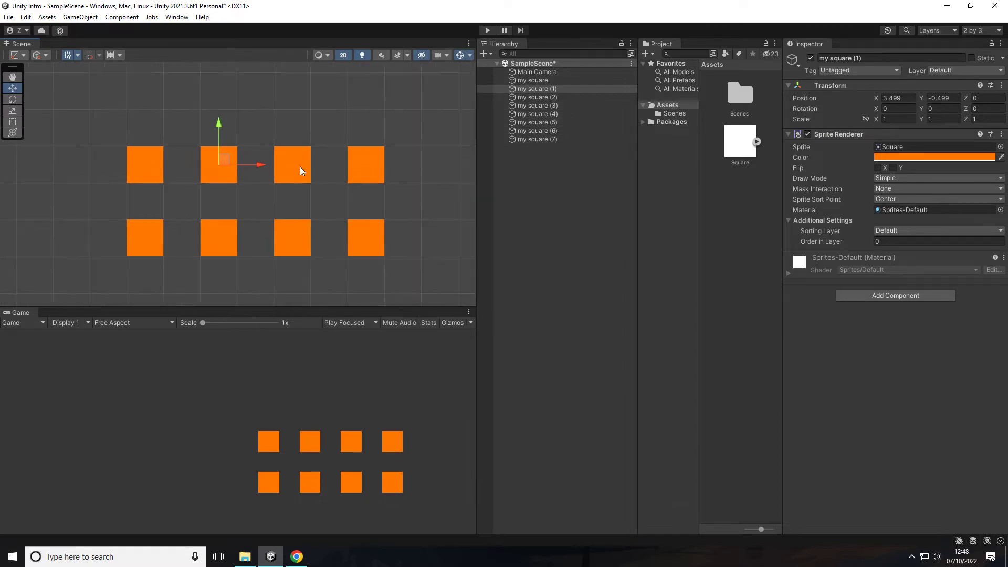
{"action": "double_click", "coordinate": [557, 115]}
{"action": "double_click", "coordinate": [552, 131]}
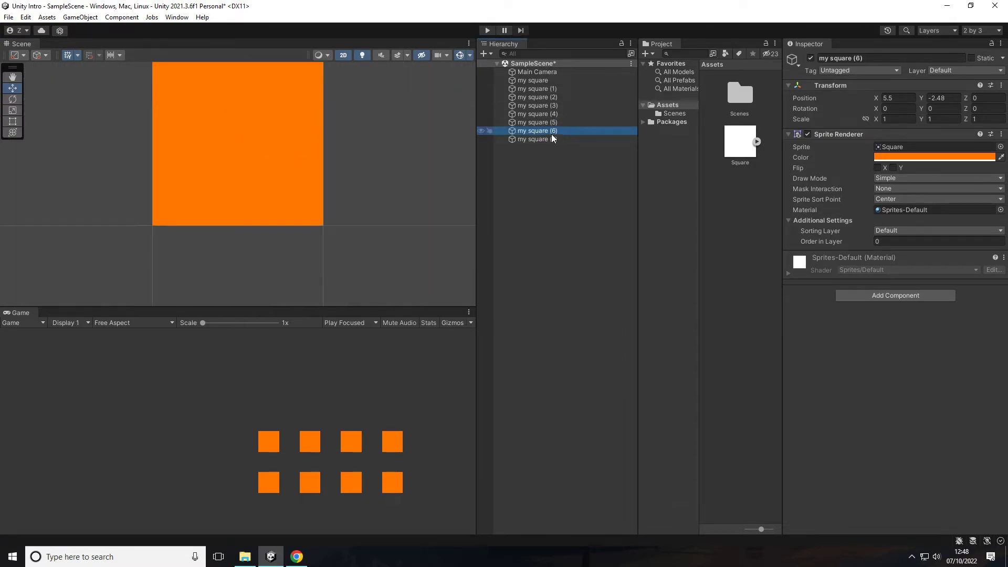
{"action": "double_click", "coordinate": [554, 97]}
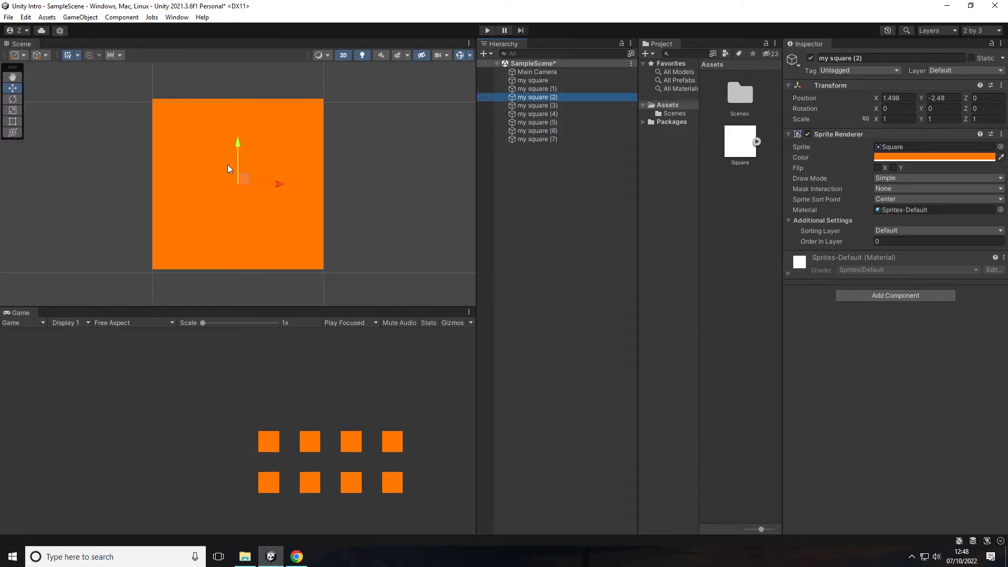
Step: Move the eight squares to the left half of the camera frame, and place a duplicate of the group outside its right edge
{"action": "scroll", "coordinate": [319, 149], "scroll_direction": "down", "scroll_amount": 10}
{"action": "scroll", "coordinate": [389, 151], "scroll_direction": "up", "scroll_amount": 5}
{"action": "middle_click_drag", "start_coordinate": [415, 146], "coordinate": [327, 219]}
{"action": "left_click_drag", "start_coordinate": [387, 225], "coordinate": [246, 149]}
{"action": "left_click_drag", "start_coordinate": [358, 200], "coordinate": [458, 212]}
{"action": "key", "text": "ctrl+d"}
{"action": "scroll", "coordinate": [273, 181], "scroll_direction": "down", "scroll_amount": 2}
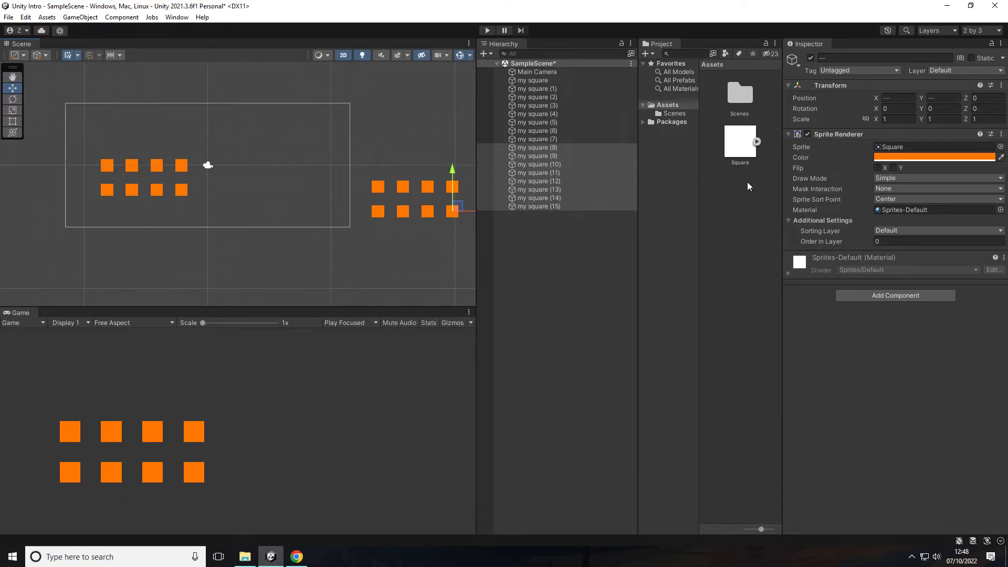
Step: Change the Sprite Renderer colour of the eight duplicated squares to green, and deselect them
{"action": "left_click", "coordinate": [896, 158]}
{"action": "mouse_move", "coordinate": [978, 201]}
{"action": "left_mouse_down"}
{"action": "mouse_move", "coordinate": [959, 227]}
{"action": "mouse_move", "coordinate": [945, 225]}
{"action": "mouse_move", "coordinate": [979, 221]}
{"action": "left_mouse_up"}
{"action": "left_click", "coordinate": [439, 284]}
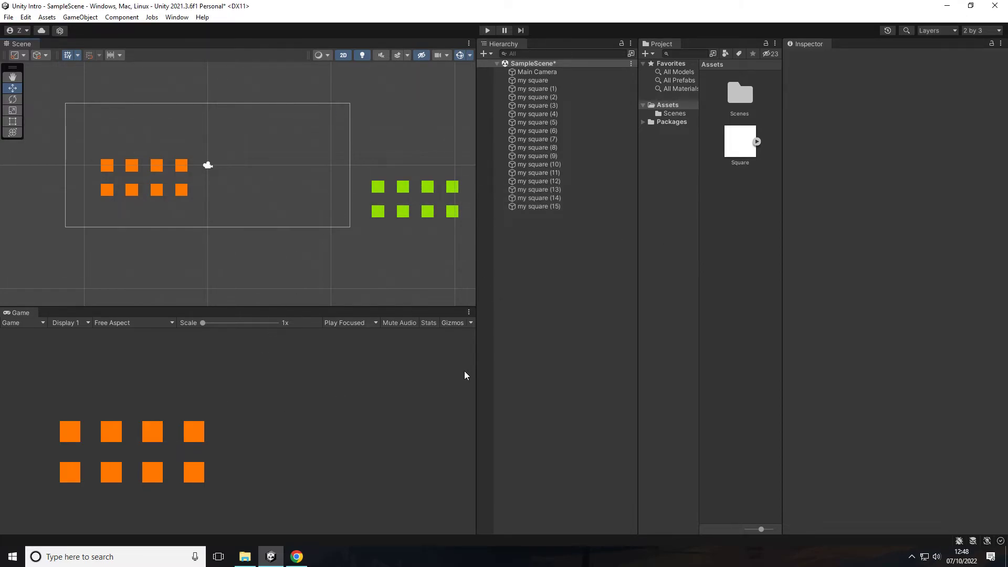
Step: Widen the Hierarchy and frame several my square entries in turn to compare which are orange and which are green
{"action": "left_click_drag", "start_coordinate": [476, 376], "coordinate": [486, 394]}
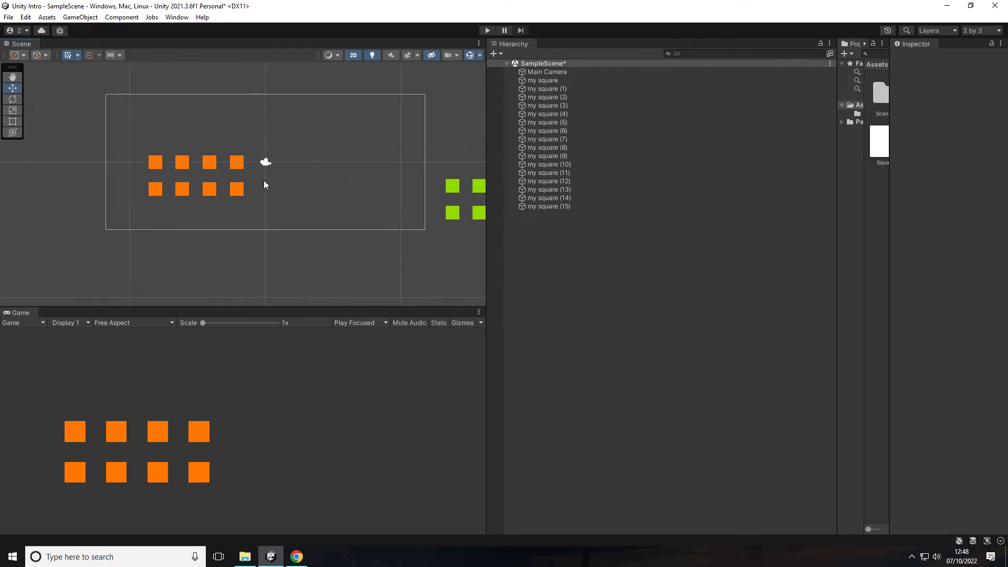
{"action": "double_click", "coordinate": [563, 105]}
{"action": "double_click", "coordinate": [557, 154]}
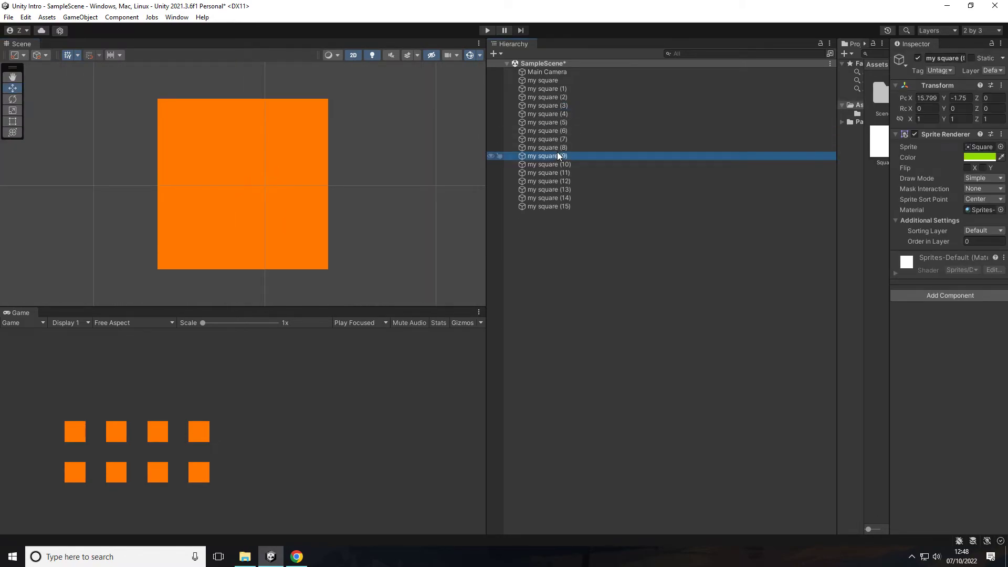
{"action": "double_click", "coordinate": [558, 181]}
{"action": "double_click", "coordinate": [554, 207]}
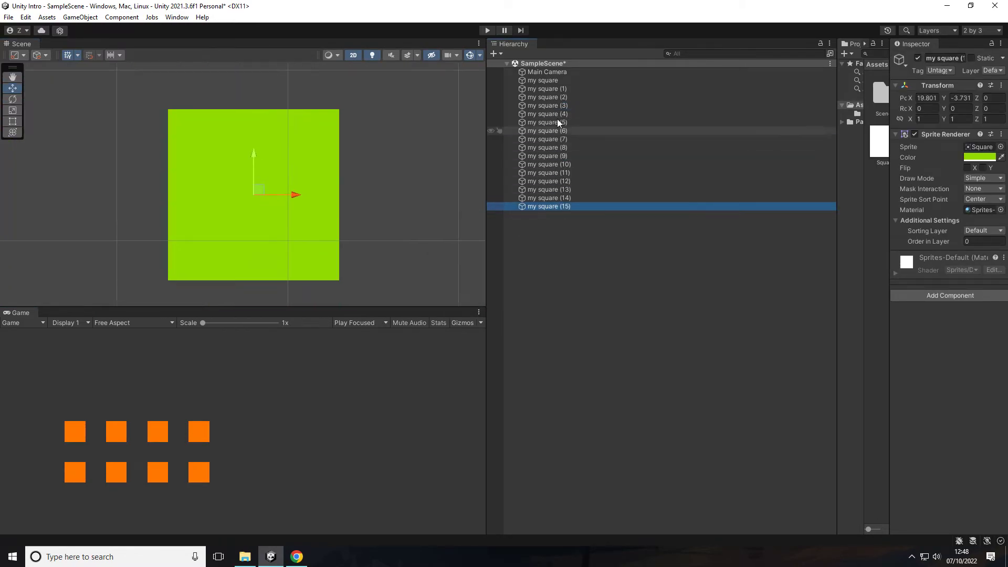
{"action": "double_click", "coordinate": [549, 80]}
{"action": "double_click", "coordinate": [550, 124]}
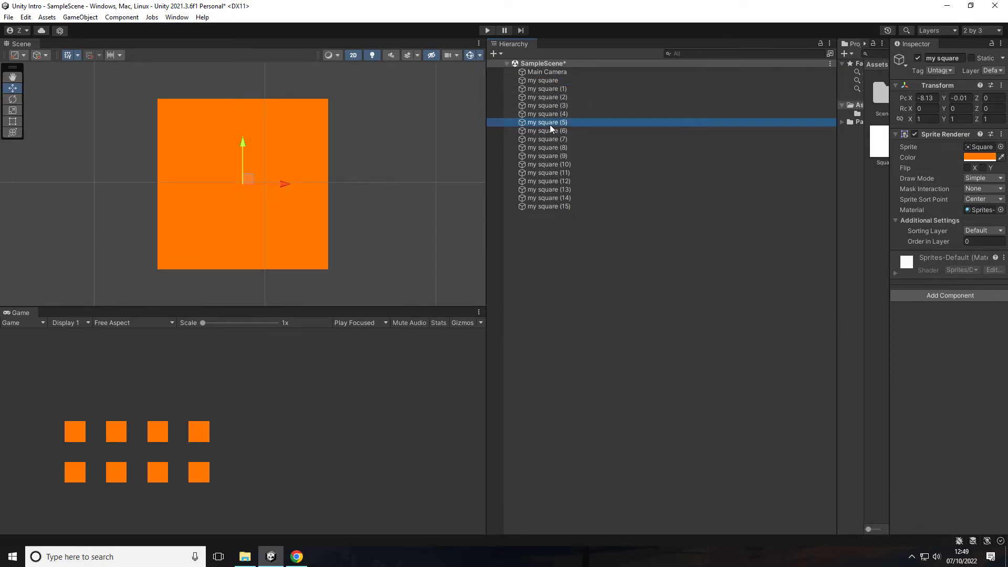
Step: Select the eight orange squares, widen the Inspector, and rename them all to orange square
{"action": "left_click_drag", "start_coordinate": [77, 127], "coordinate": [312, 249]}
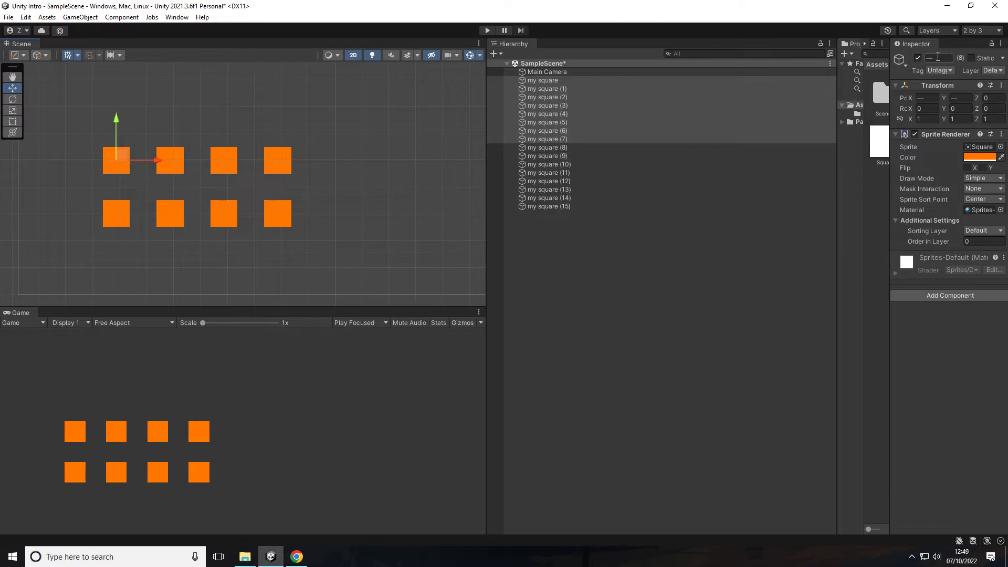
{"action": "left_click_drag", "start_coordinate": [832, 185], "coordinate": [680, 184]}
{"action": "left_click_drag", "start_coordinate": [888, 115], "coordinate": [790, 115]}
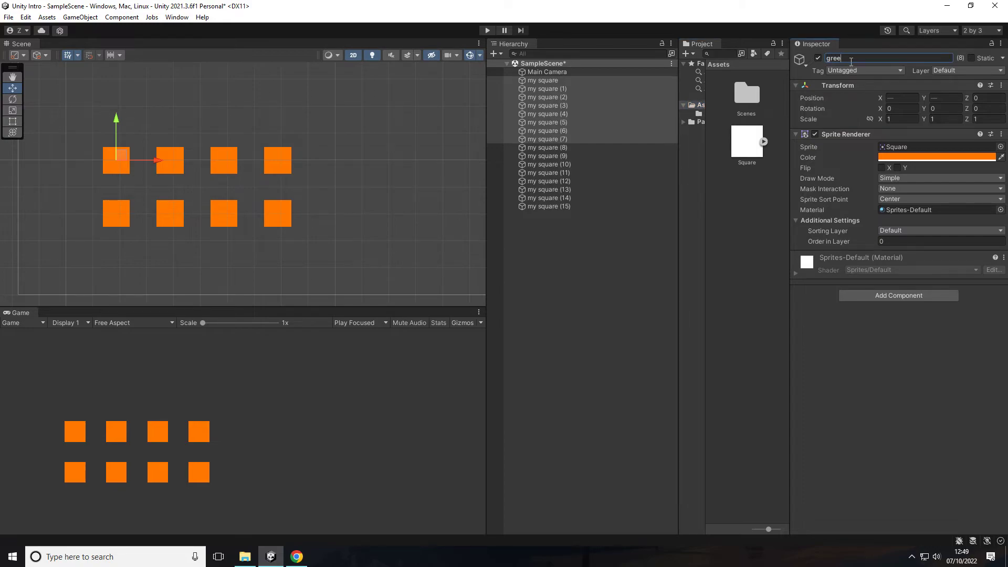
{"action": "left_click", "coordinate": [851, 62]}
{"action": "type", "text": "green"}
{"action": "key", "text": "ctrl+a"}
{"action": "type", "text": "or"}
{"action": "key", "text": "Return"}
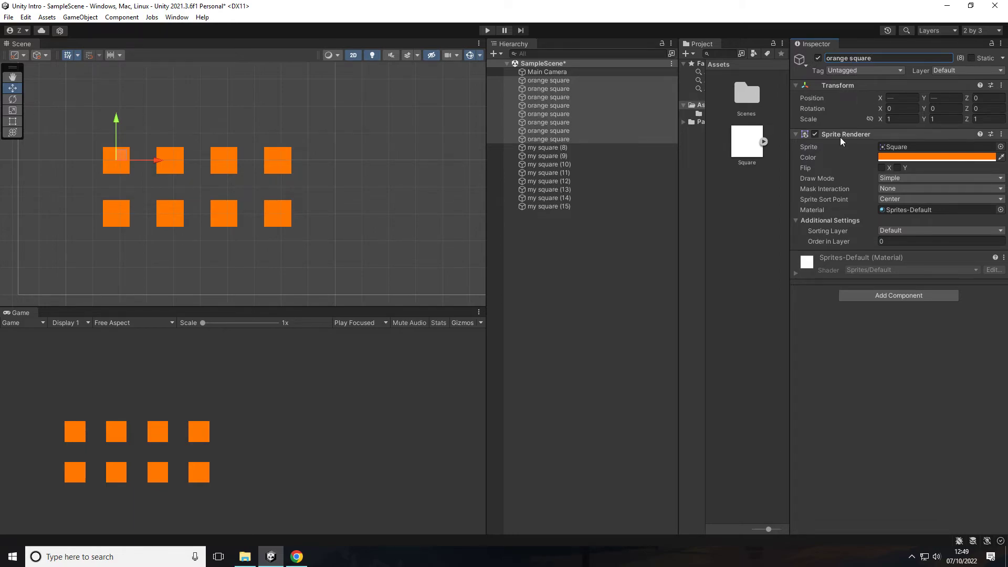
{"action": "left_click", "coordinate": [906, 374]}
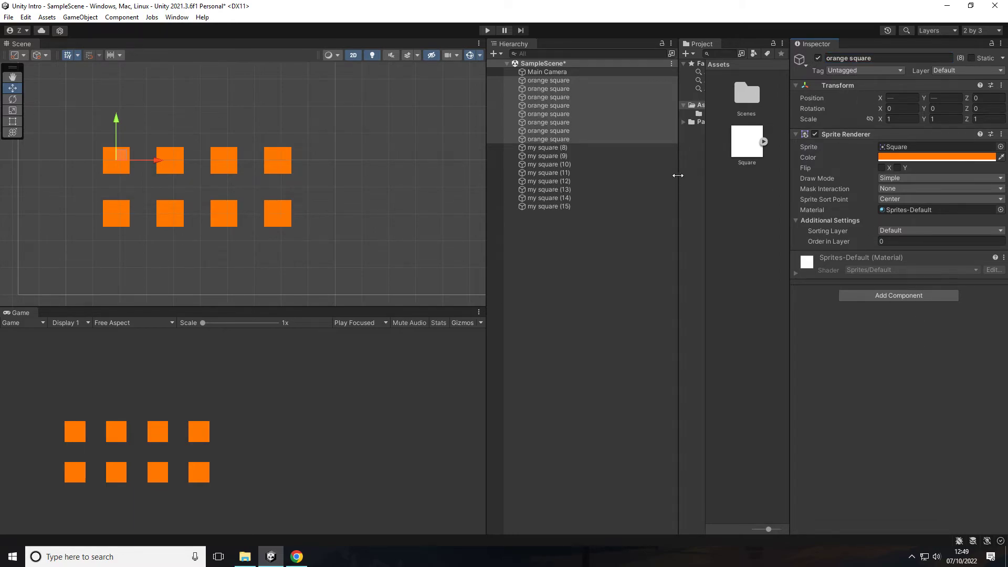
Step: Select my square (8) through my square (15), rename them all to green square, and deselect them
{"action": "left_click", "coordinate": [554, 147]}
{"action": "left_click", "coordinate": [558, 205], "text": "shift"}
{"action": "scroll", "coordinate": [373, 191], "scroll_direction": "down", "scroll_amount": 15}
{"action": "middle_click_drag", "start_coordinate": [415, 187], "coordinate": [241, 161]}
{"action": "left_click", "coordinate": [877, 59]}
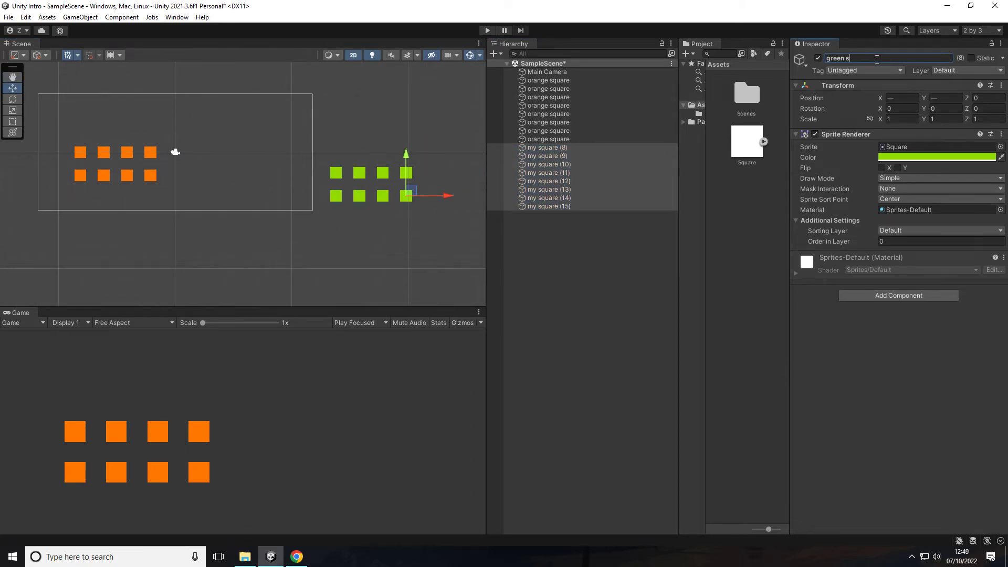
{"action": "key", "text": "Return"}
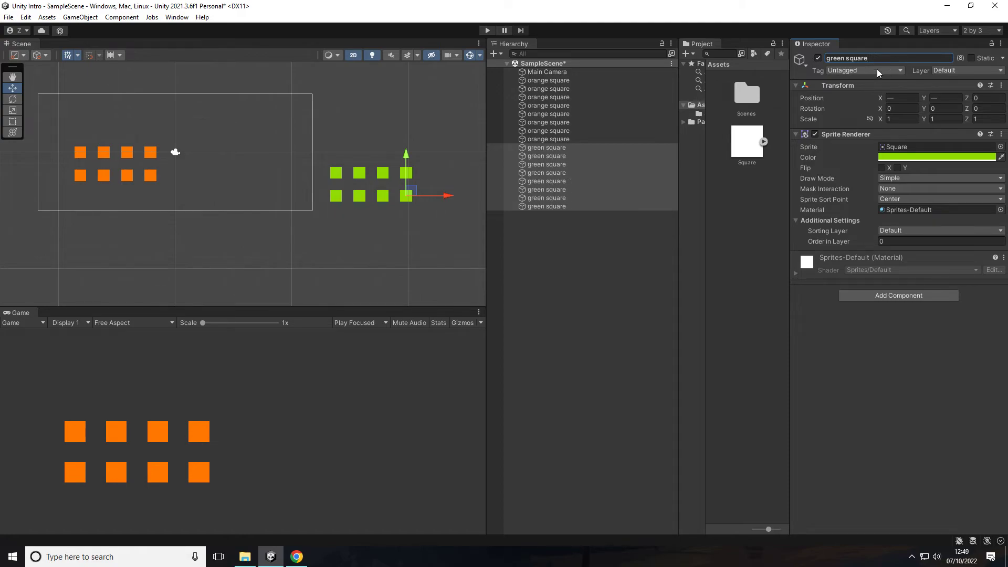
{"action": "left_click", "coordinate": [603, 246]}
Step: Frame several orange square and green square entries from the Hierarchy to check that the names match the colours
{"action": "double_click", "coordinate": [564, 123]}
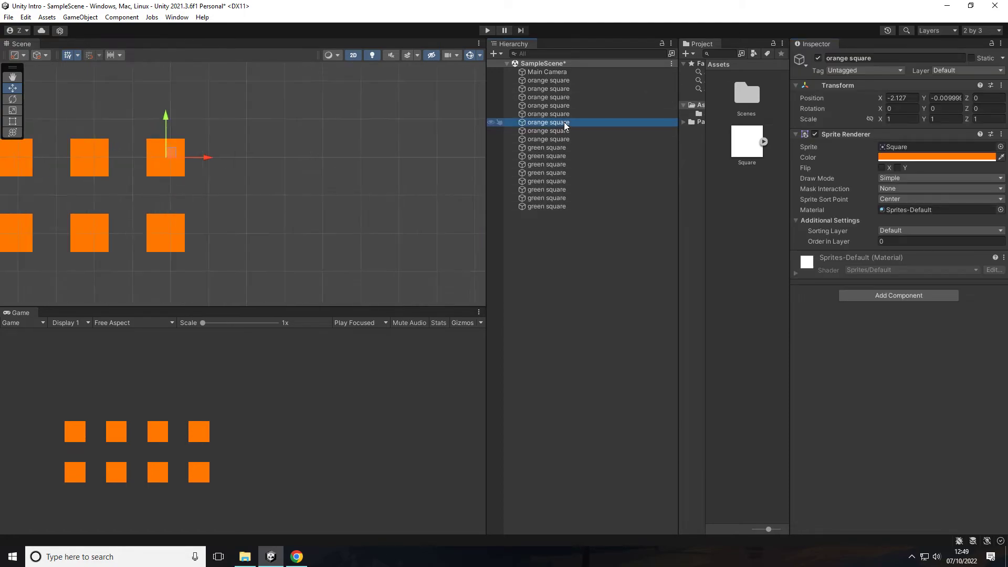
{"action": "double_click", "coordinate": [550, 181]}
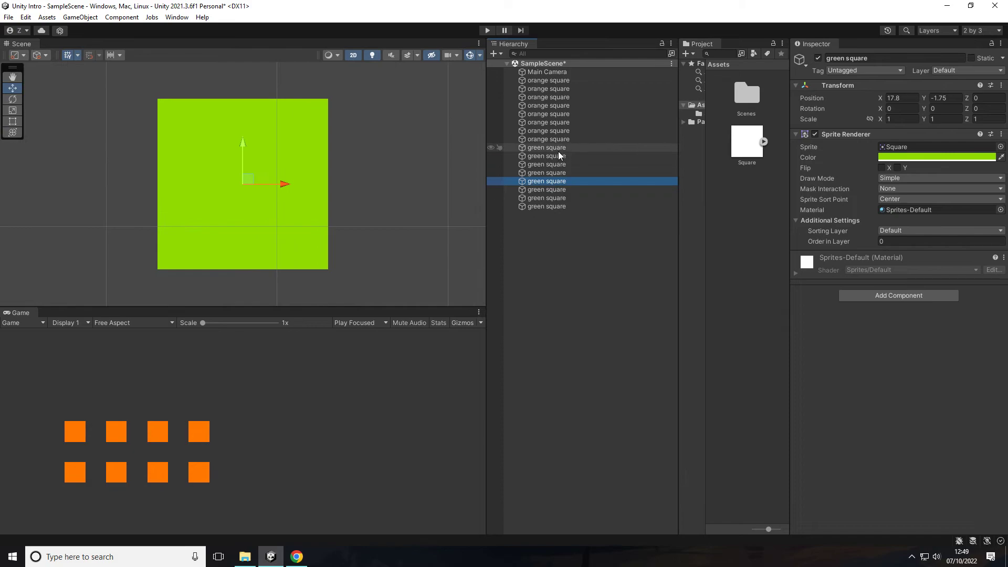
{"action": "double_click", "coordinate": [558, 149]}
{"action": "double_click", "coordinate": [553, 172]}
{"action": "double_click", "coordinate": [557, 123]}
{"action": "left_click", "coordinate": [549, 206]}
{"action": "double_click", "coordinate": [550, 206]}
{"action": "double_click", "coordinate": [556, 122]}
{"action": "scroll", "coordinate": [320, 146], "scroll_direction": "down", "scroll_amount": 8}
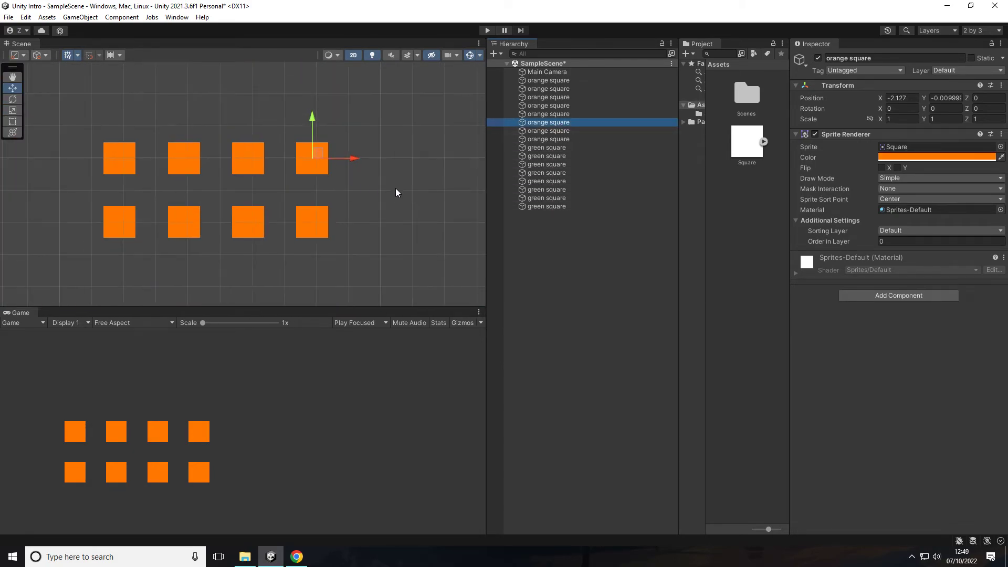
{"action": "left_click_drag", "start_coordinate": [217, 109], "coordinate": [274, 188]}
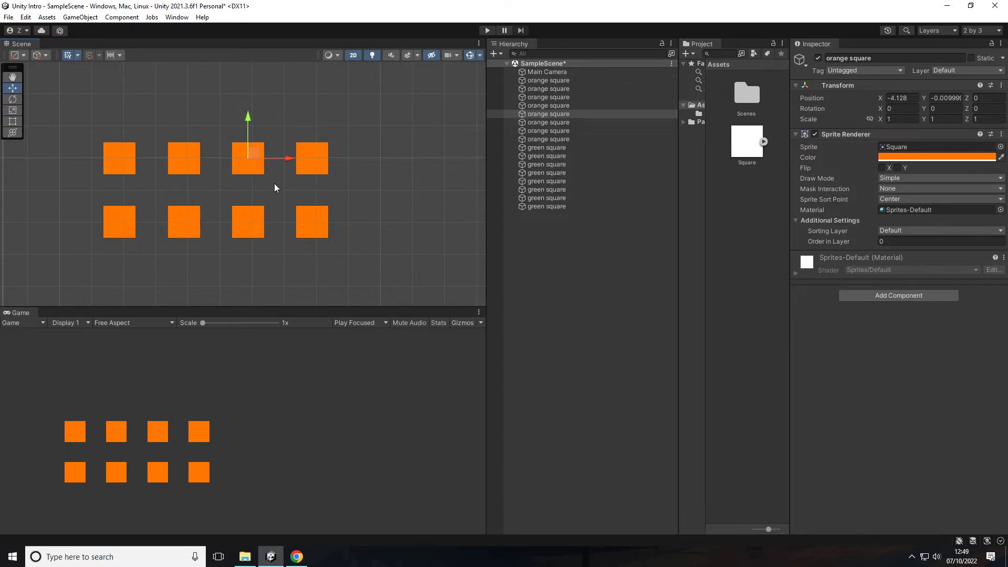
Step: Examine the grid of orange squares from close up and from afar, and frame its first square
{"action": "scroll", "coordinate": [274, 187], "scroll_direction": "up", "scroll_amount": 5}
{"action": "scroll", "coordinate": [276, 179], "scroll_direction": "down", "scroll_amount": 6}
{"action": "left_click_drag", "start_coordinate": [63, 214], "coordinate": [131, 269]}
{"action": "scroll", "coordinate": [232, 169], "scroll_direction": "up", "scroll_amount": 4}
{"action": "scroll", "coordinate": [238, 166], "scroll_direction": "down", "scroll_amount": 7}
{"action": "left_click_drag", "start_coordinate": [368, 89], "coordinate": [444, 181]}
{"action": "scroll", "coordinate": [441, 126], "scroll_direction": "up", "scroll_amount": 5}
{"action": "scroll", "coordinate": [157, 140], "scroll_direction": "down", "scroll_amount": 6}
{"action": "middle_click_drag", "start_coordinate": [197, 164], "coordinate": [353, 188]}
{"action": "left_click_drag", "start_coordinate": [104, 136], "coordinate": [189, 220]}
{"action": "key", "text": "f"}
{"action": "scroll", "coordinate": [256, 206], "scroll_direction": "down", "scroll_amount": 6}
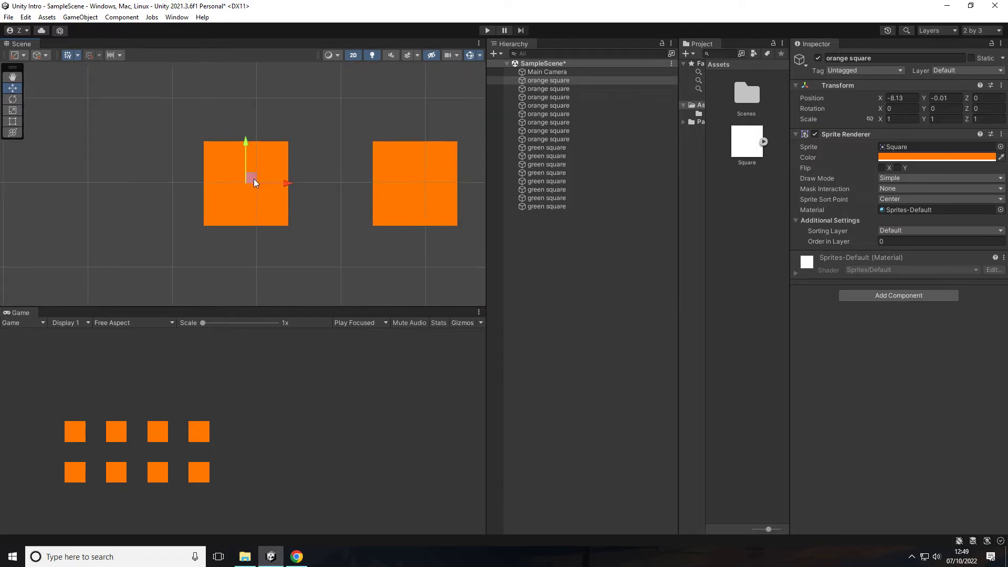
Step: Delete every orange square and green square object except the first orange square, and select the remaining one
{"action": "left_click", "coordinate": [562, 75]}
{"action": "left_click", "coordinate": [560, 82]}
{"action": "left_click", "coordinate": [559, 85]}
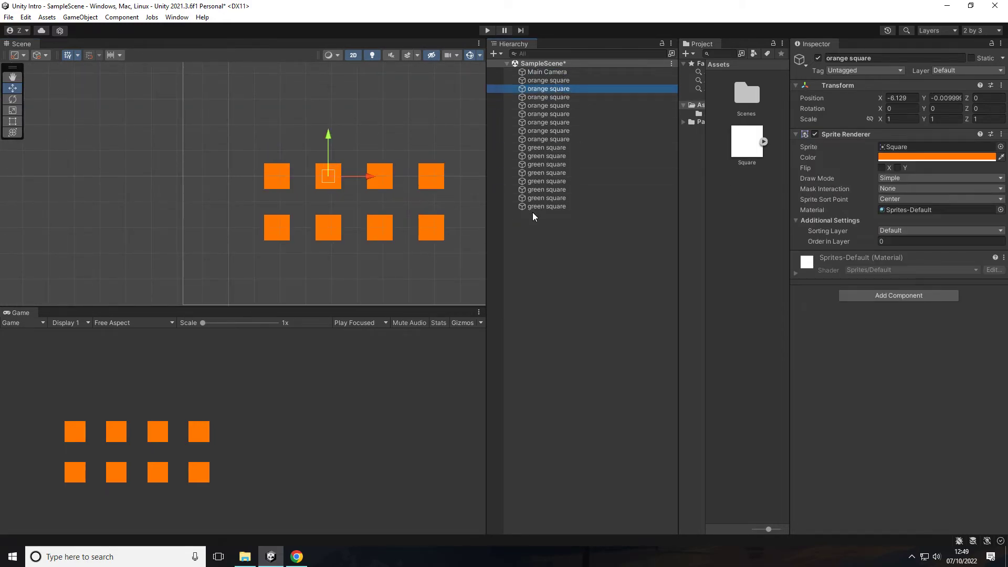
{"action": "left_click", "coordinate": [545, 205], "text": "shift"}
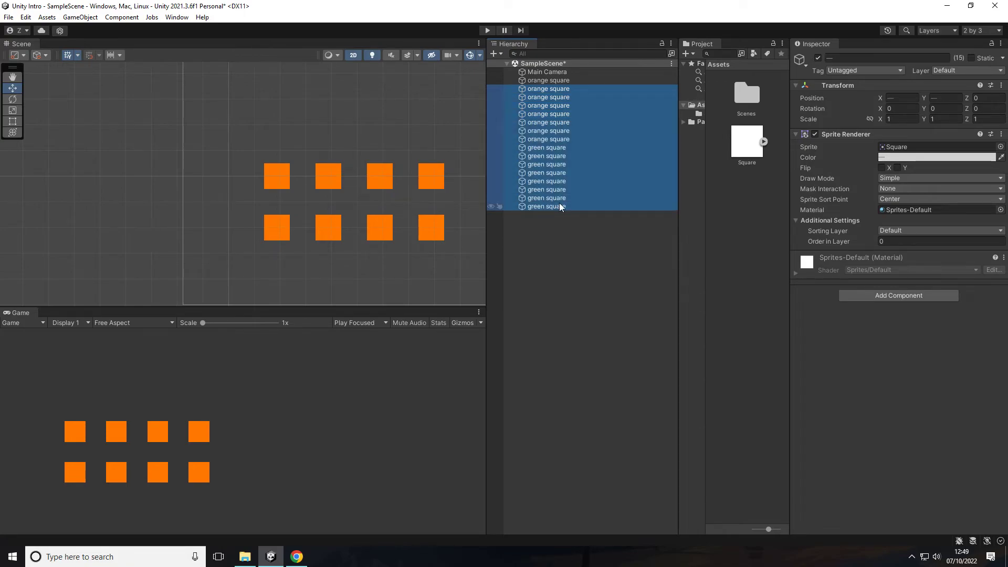
{"action": "key", "text": "Delete"}
{"action": "left_click_drag", "start_coordinate": [230, 151], "coordinate": [290, 196]}
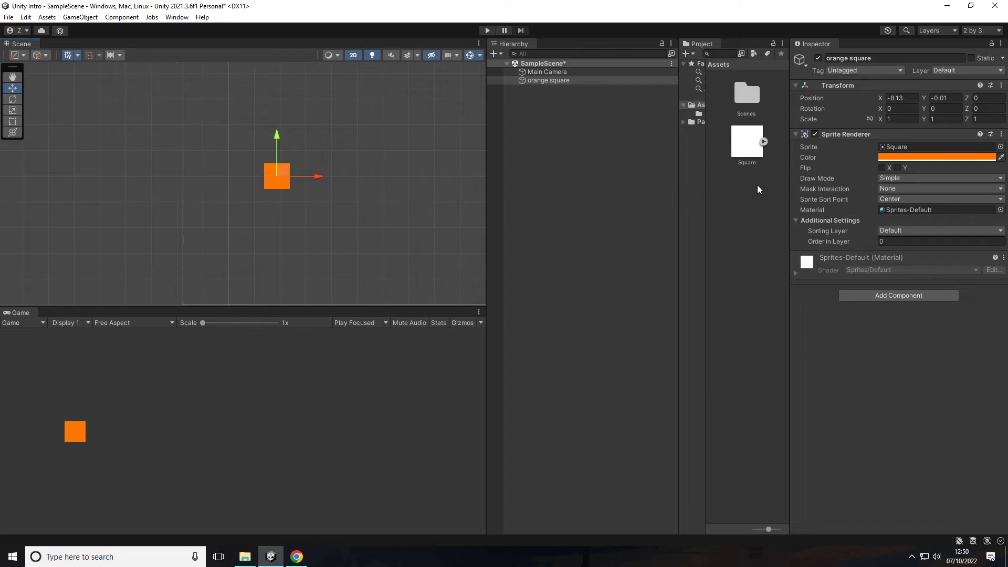
Step: Create a Circle sprite asset and place two circles in the scene beside the orange square
{"action": "right_click", "coordinate": [733, 195]}
{"action": "mouse_move", "coordinate": [759, 199]}
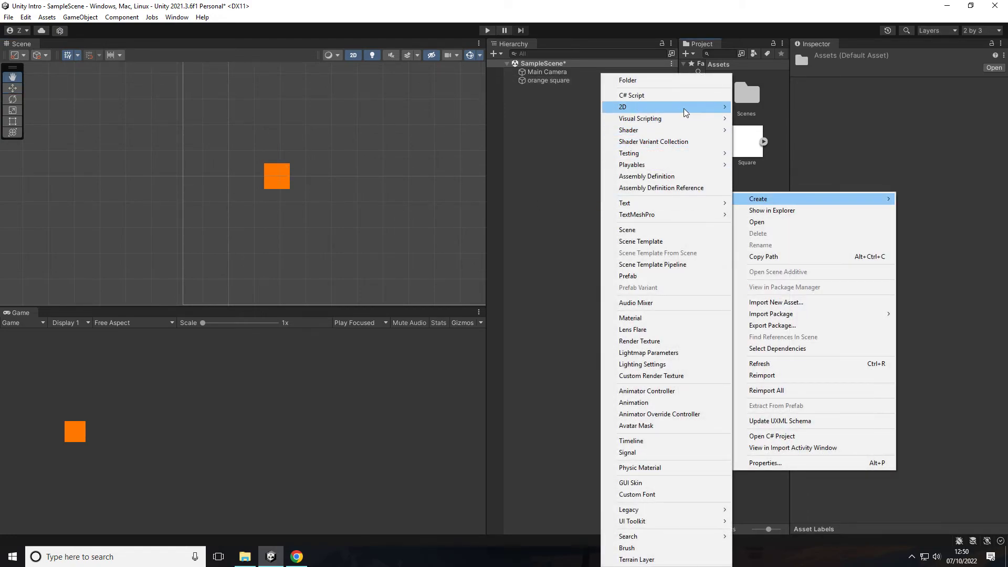
{"action": "mouse_move", "coordinate": [685, 112]}
{"action": "mouse_move", "coordinate": [794, 107]}
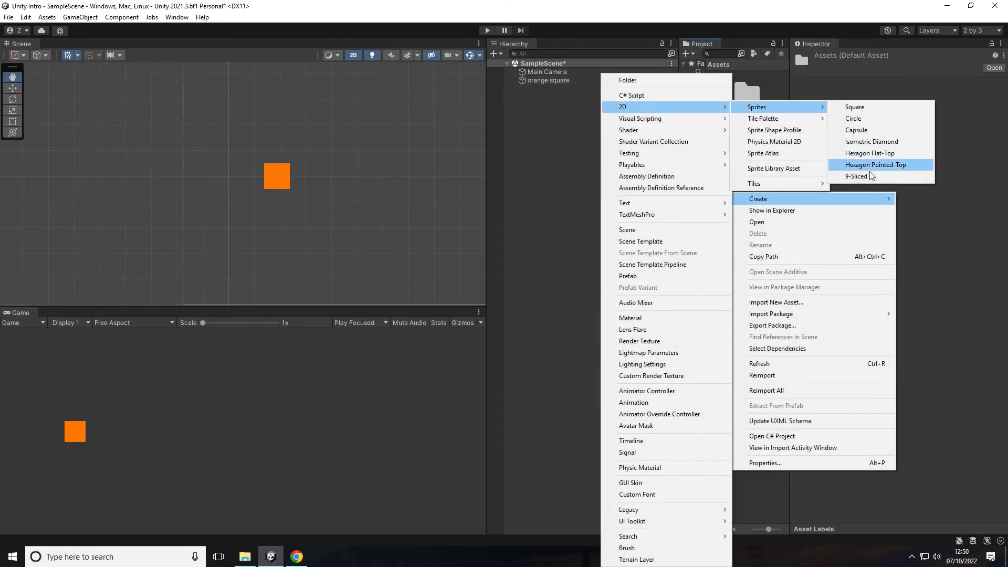
{"action": "left_click", "coordinate": [857, 119]}
{"action": "left_click_drag", "start_coordinate": [760, 168], "coordinate": [310, 164]}
{"action": "left_click_drag", "start_coordinate": [746, 154], "coordinate": [330, 196]}
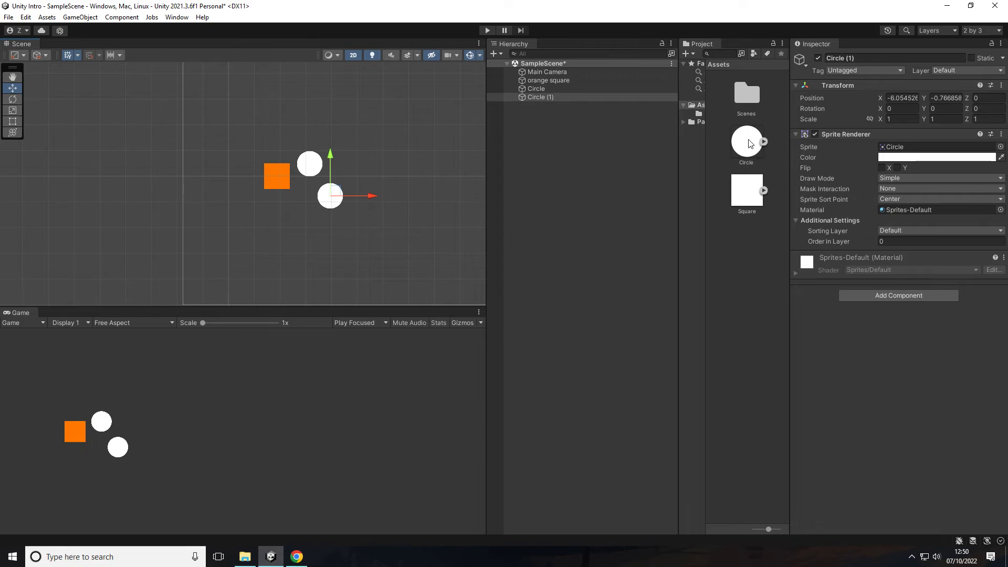
Step: Place four more circles and one white square in the scene around the first two circles
{"action": "left_click", "coordinate": [747, 232]}
{"action": "left_click_drag", "start_coordinate": [746, 143], "coordinate": [374, 168]}
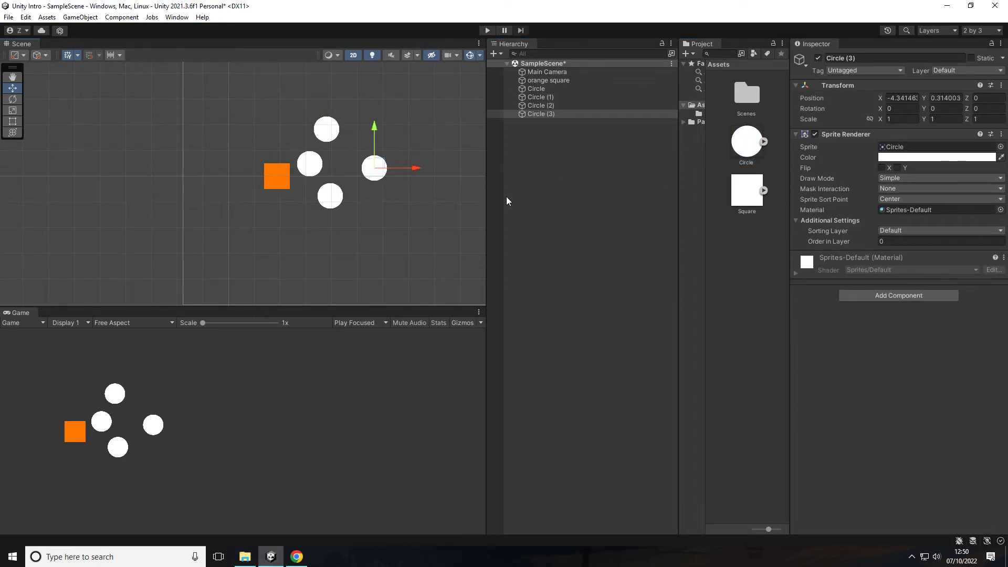
{"action": "left_click_drag", "start_coordinate": [745, 144], "coordinate": [367, 219]}
{"action": "left_click_drag", "start_coordinate": [746, 143], "coordinate": [402, 118]}
{"action": "left_click_drag", "start_coordinate": [752, 194], "coordinate": [401, 236]}
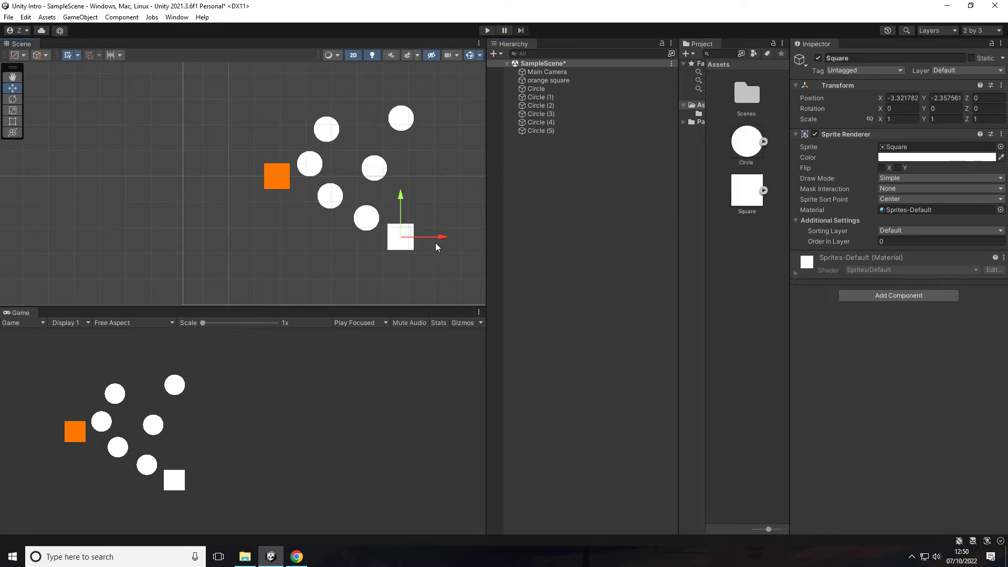
Step: Create a Capsule sprite asset and place one capsule in the scene beyond the circles
{"action": "right_click", "coordinate": [733, 236]}
{"action": "mouse_move", "coordinate": [804, 246]}
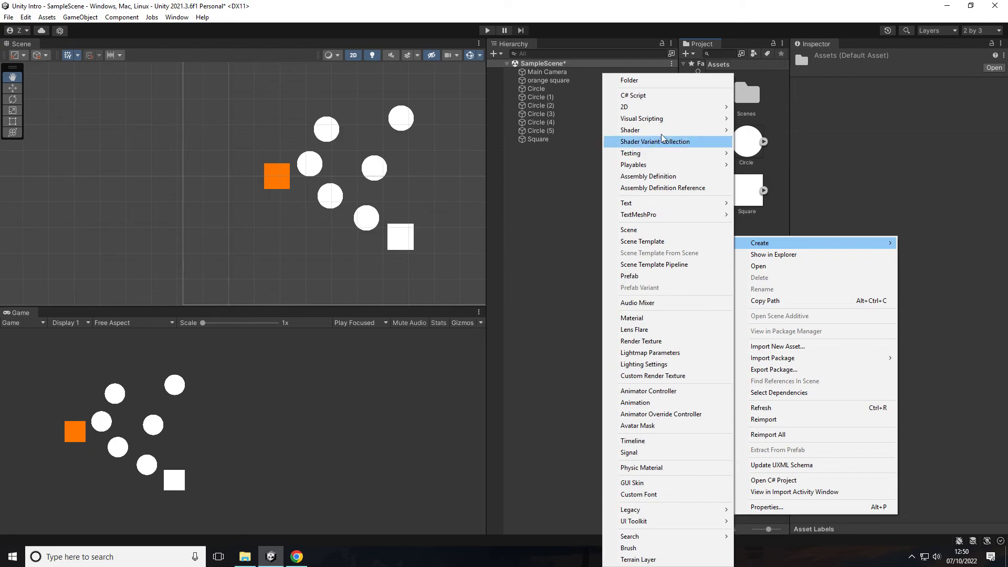
{"action": "mouse_move", "coordinate": [720, 108]}
{"action": "mouse_move", "coordinate": [772, 107]}
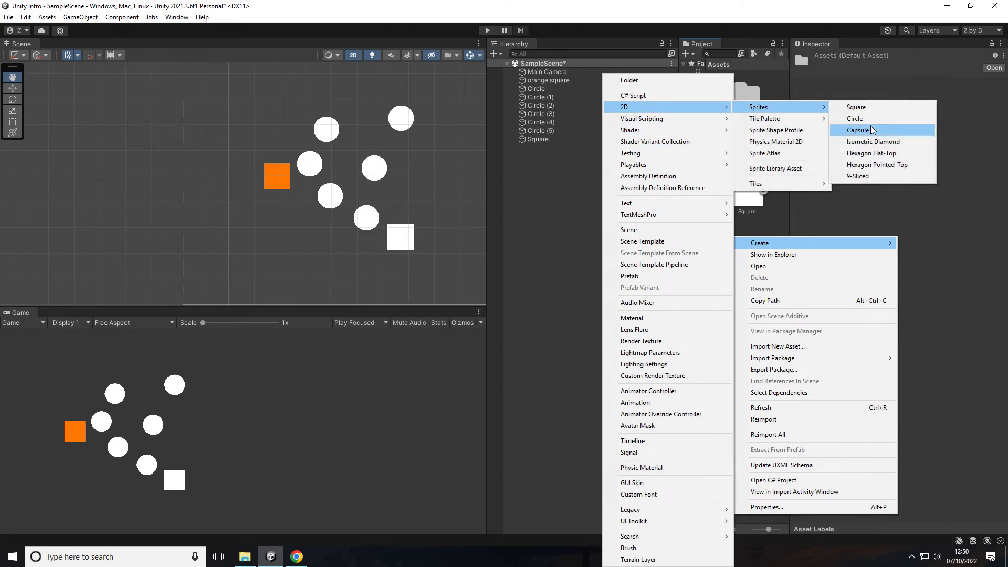
{"action": "left_click", "coordinate": [858, 130]}
{"action": "left_click_drag", "start_coordinate": [747, 140], "coordinate": [418, 175]}
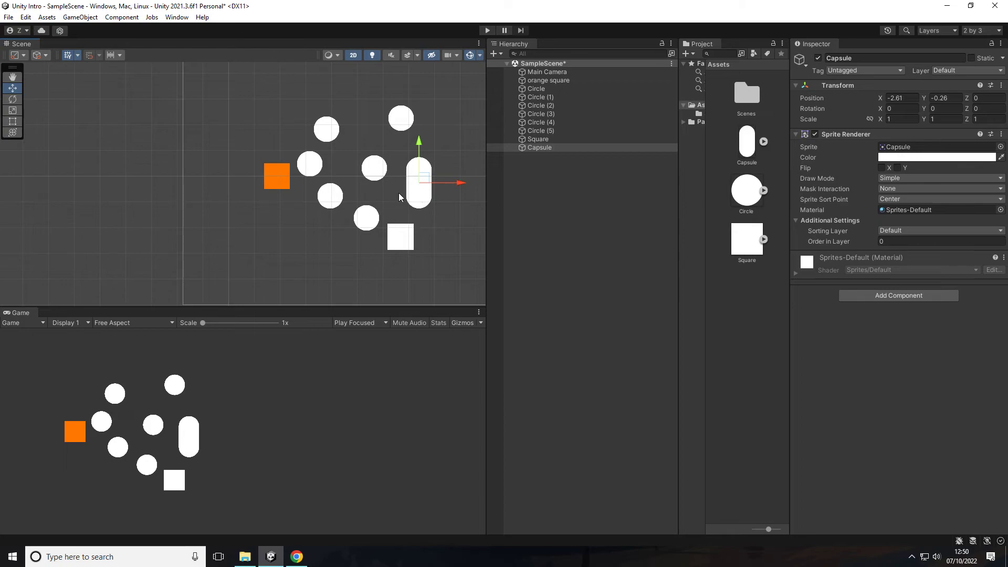
Step: Delete the capsule, all the circles and the white square from the scene, keeping only the orange square
{"action": "left_click_drag", "start_coordinate": [425, 178], "coordinate": [435, 174]}
{"action": "key", "text": "Delete"}
{"action": "left_click_drag", "start_coordinate": [295, 109], "coordinate": [387, 170]}
{"action": "key", "text": "Delete"}
{"action": "left_click", "coordinate": [330, 196]}
{"action": "key", "text": "Delete"}
{"action": "left_click", "coordinate": [366, 218]}
{"action": "key", "text": "Delete"}
{"action": "left_click", "coordinate": [401, 118]}
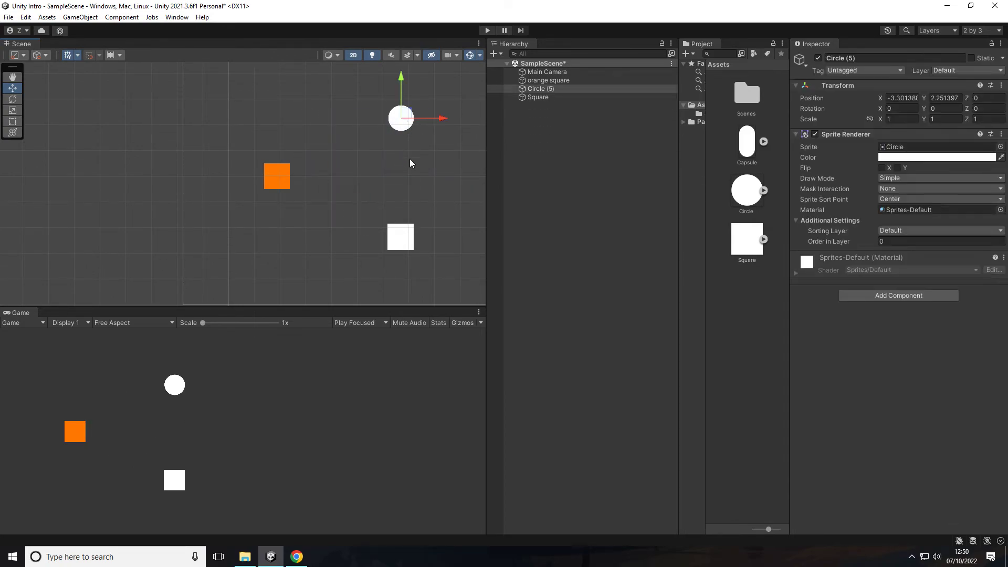
{"action": "key", "text": "Delete"}
{"action": "left_click", "coordinate": [399, 241]}
{"action": "key", "text": "Delete"}
Step: Rename the orange square to player
{"action": "left_click", "coordinate": [280, 171]}
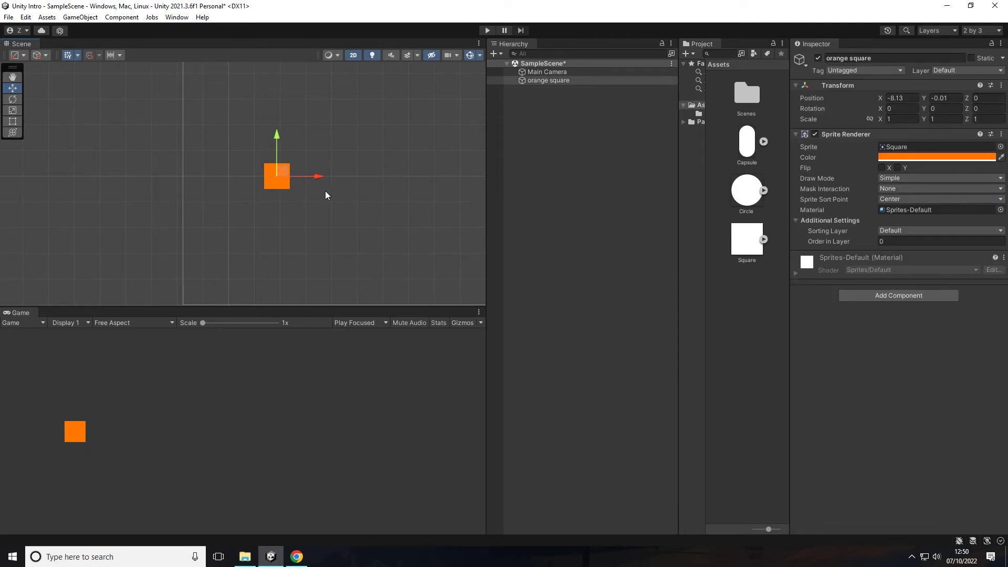
{"action": "left_click", "coordinate": [851, 60]}
{"action": "type", "text": "player"}
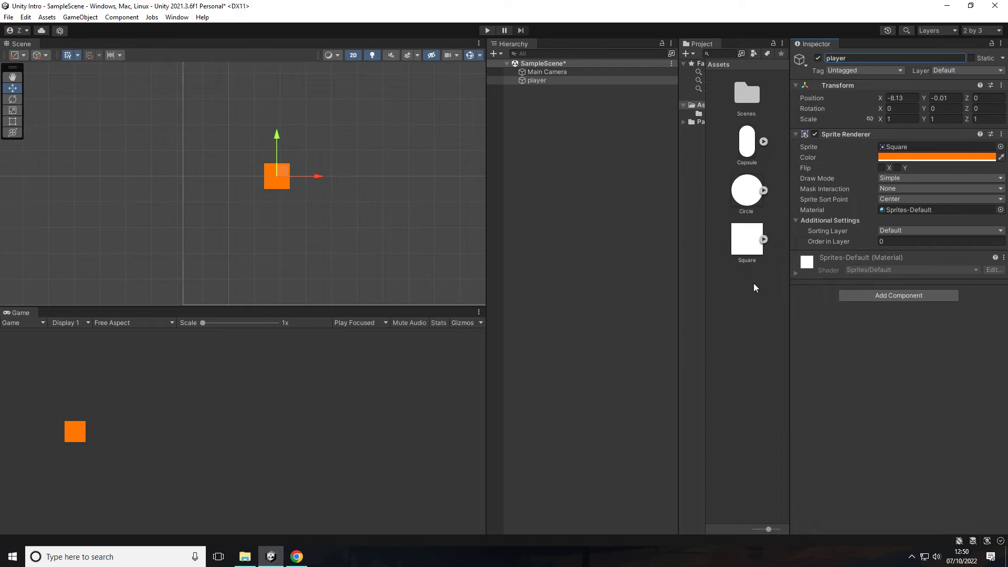
{"action": "left_click", "coordinate": [756, 287]}
Step: Place a white Square sprite below and to the left of the player and name it platform
{"action": "left_click_drag", "start_coordinate": [747, 239], "coordinate": [232, 229]}
{"action": "left_click", "coordinate": [857, 58]}
{"action": "type", "text": "pla"}
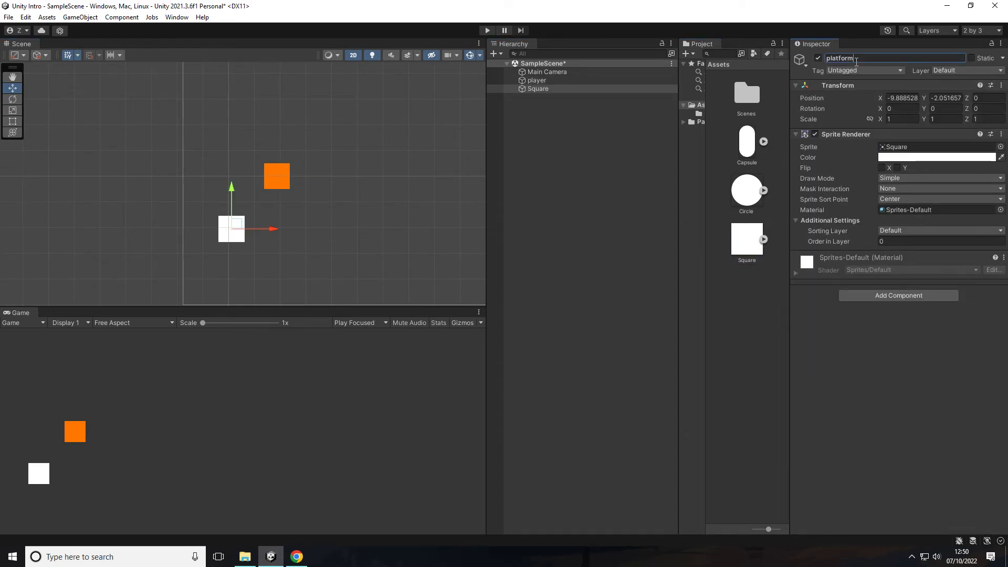
Step: Stretch the platform horizontally with the Rect tool into a long floor beneath the player
{"action": "left_click", "coordinate": [12, 121]}
{"action": "left_click_drag", "start_coordinate": [245, 229], "coordinate": [683, 243]}
{"action": "scroll", "coordinate": [395, 179], "scroll_direction": "down", "scroll_amount": 2}
{"action": "middle_click_drag", "start_coordinate": [395, 179], "coordinate": [296, 166]}
{"action": "left_click_drag", "start_coordinate": [379, 207], "coordinate": [525, 252]}
Step: Duplicate the platform twice, shaping one copy into a short raised platform and the other into a wider, lower one farther right
{"action": "key", "text": "ctrl+d"}
{"action": "scroll", "coordinate": [424, 207], "scroll_direction": "down", "scroll_amount": 2}
{"action": "middle_click_drag", "start_coordinate": [424, 206], "coordinate": [324, 214]}
{"action": "scroll", "coordinate": [324, 214], "scroll_direction": "up", "scroll_amount": 2}
{"action": "left_click_drag", "start_coordinate": [270, 230], "coordinate": [307, 181]}
{"action": "scroll", "coordinate": [307, 181], "scroll_direction": "down", "scroll_amount": 2}
{"action": "middle_click_drag", "start_coordinate": [476, 182], "coordinate": [421, 187]}
{"action": "left_click_drag", "start_coordinate": [411, 185], "coordinate": [426, 203]}
{"action": "scroll", "coordinate": [205, 210], "scroll_direction": "up", "scroll_amount": 1}
{"action": "key", "text": "ctrl+d"}
{"action": "scroll", "coordinate": [295, 147], "scroll_direction": "down", "scroll_amount": 5}
{"action": "middle_click_drag", "start_coordinate": [294, 147], "coordinate": [397, 183]}
{"action": "left_click", "coordinate": [229, 178]}
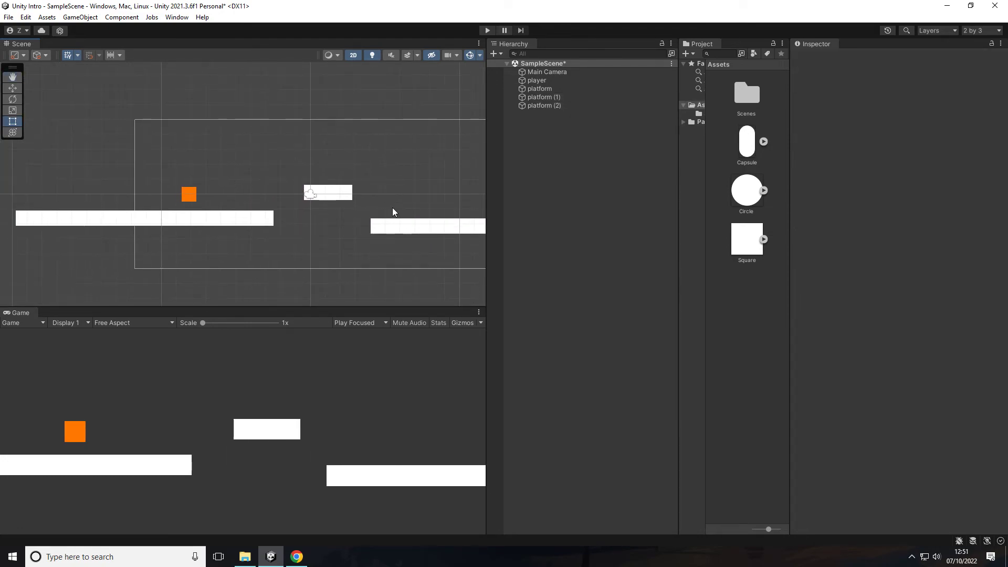
Step: Place a new Square sprite above the short raised platform and name it enemy
{"action": "left_click_drag", "start_coordinate": [747, 239], "coordinate": [334, 166]}
{"action": "left_click", "coordinate": [871, 58]}
{"action": "type", "text": "enemy"}
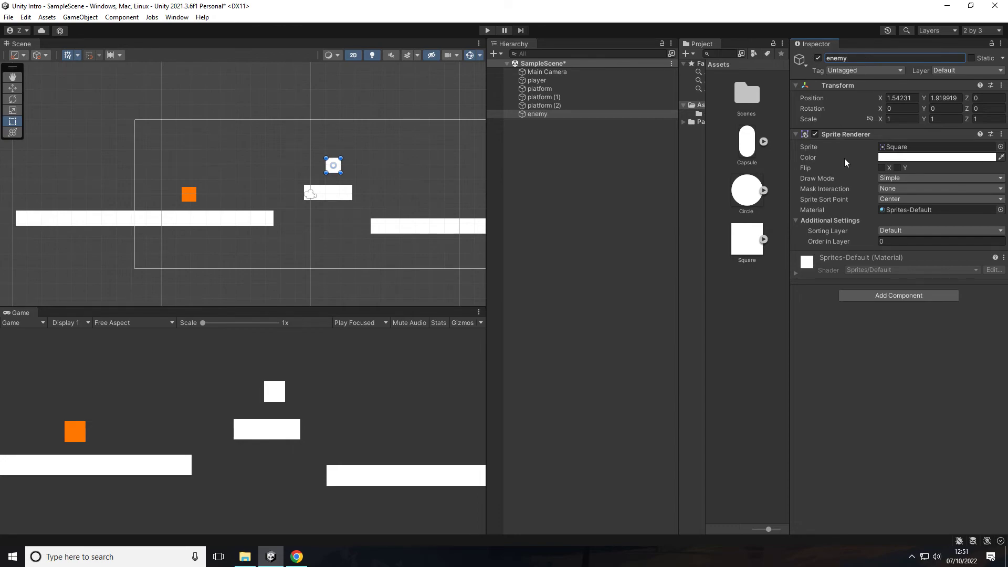
Step: Colour the enemy red (FF0B15) and set its Z rotation to 45
{"action": "left_click", "coordinate": [899, 158]}
{"action": "left_click", "coordinate": [969, 216]}
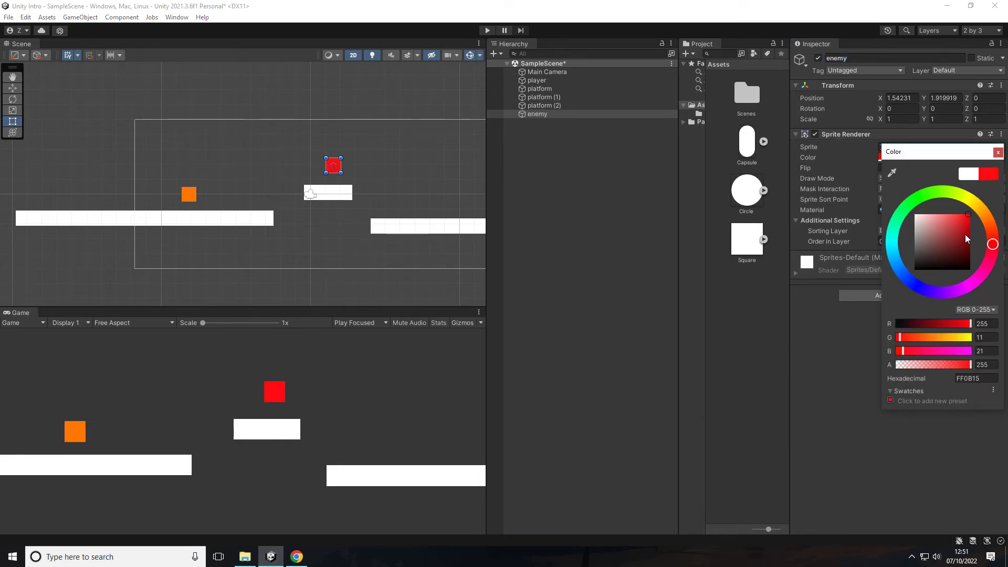
{"action": "scroll", "coordinate": [350, 109], "scroll_direction": "up", "scroll_amount": 2}
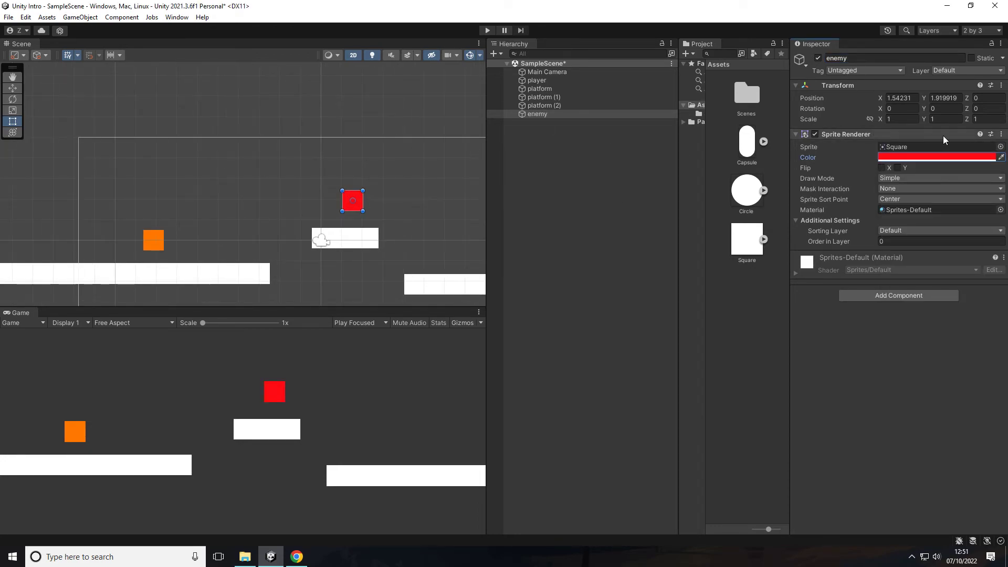
{"action": "left_click", "coordinate": [1001, 109]}
{"action": "type", "text": "45"}
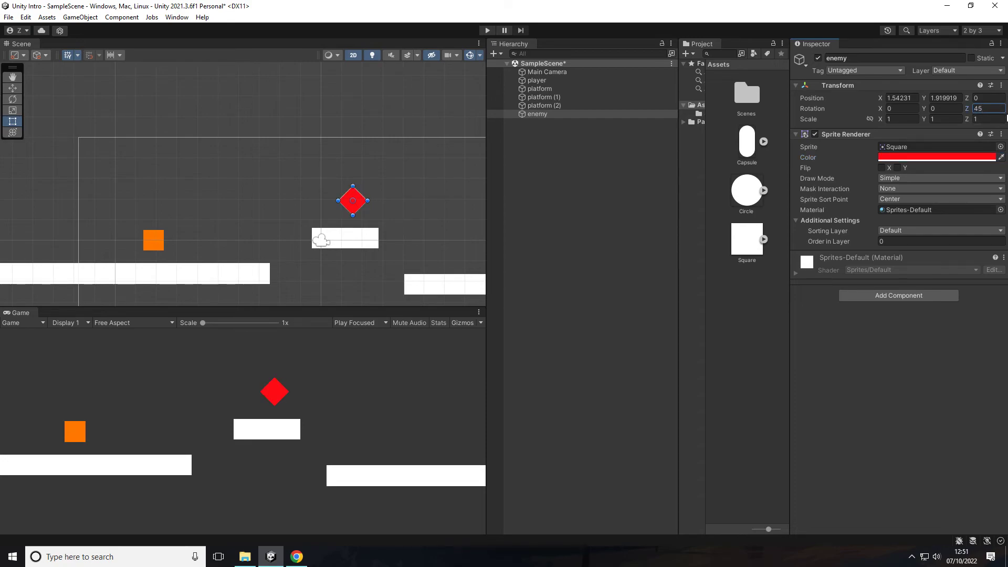
{"action": "left_click", "coordinate": [333, 196]}
Step: Duplicate the enemy twice, arranging two diamonds above the short platform and one above the lower right platform
{"action": "left_click", "coordinate": [360, 197]}
{"action": "scroll", "coordinate": [361, 202], "scroll_direction": "up", "scroll_amount": 3}
{"action": "left_click_drag", "start_coordinate": [357, 213], "coordinate": [399, 202]}
{"action": "key", "text": "ctrl+d"}
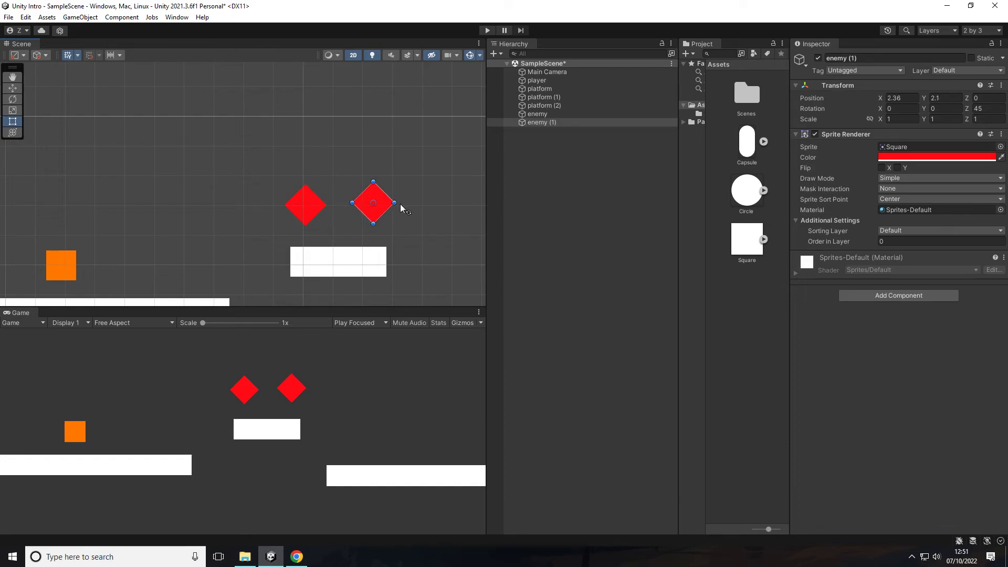
{"action": "scroll", "coordinate": [272, 144], "scroll_direction": "down", "scroll_amount": 2}
{"action": "key", "text": "ctrl+d"}
{"action": "left_click_drag", "start_coordinate": [254, 138], "coordinate": [331, 192]}
{"action": "left_click", "coordinate": [354, 159]}
{"action": "scroll", "coordinate": [294, 144], "scroll_direction": "down", "scroll_amount": 2}
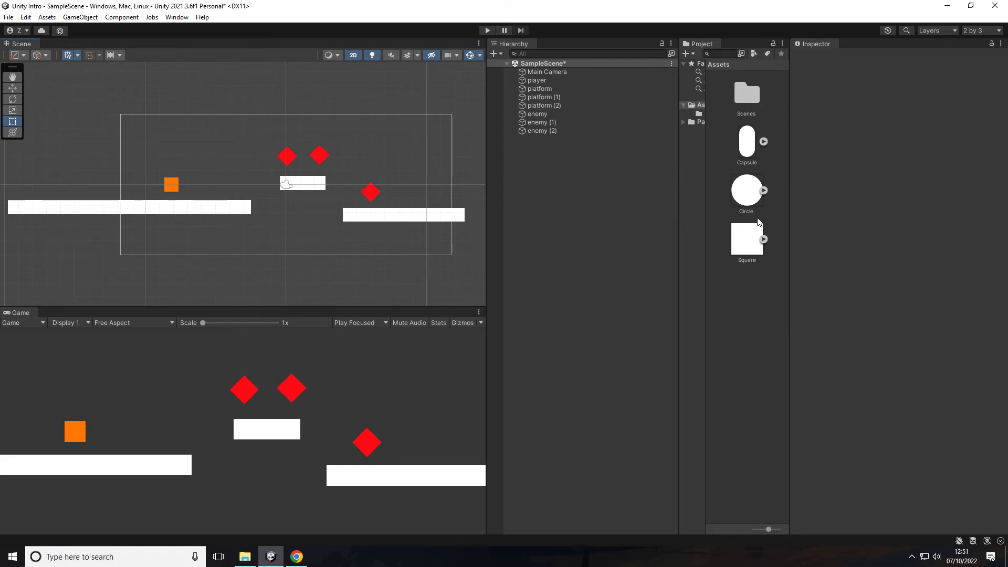
Step: Delete the player, all three platforms and all three enemies from the scene
{"action": "left_click_drag", "start_coordinate": [153, 153], "coordinate": [222, 223]}
{"action": "key", "text": "Delete"}
{"action": "left_click", "coordinate": [214, 207]}
{"action": "key", "text": "Delete"}
{"action": "left_click", "coordinate": [373, 216]}
{"action": "key", "text": "Delete"}
{"action": "left_click", "coordinate": [373, 194]}
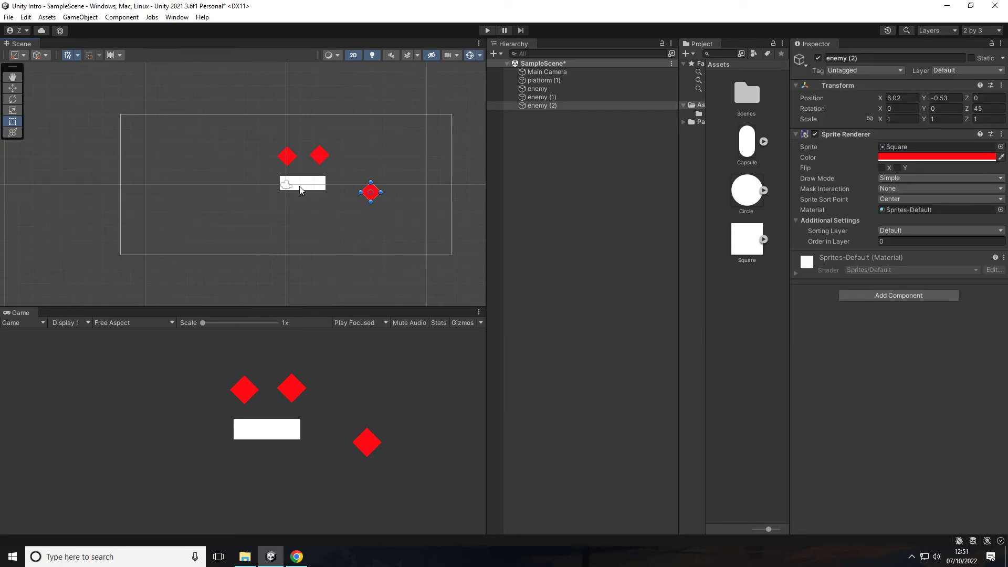
{"action": "key", "text": "Delete"}
{"action": "left_click", "coordinate": [299, 184]}
{"action": "key", "text": "Delete"}
{"action": "left_click", "coordinate": [320, 155]}
{"action": "key", "text": "Delete"}
{"action": "left_click", "coordinate": [289, 157]}
{"action": "key", "text": "Delete"}
Step: Place a new Square sprite and shape it into a thin bar about 0.2 by 0.85, tilted about 15 degrees
{"action": "left_click", "coordinate": [695, 270]}
{"action": "left_click_drag", "start_coordinate": [751, 239], "coordinate": [163, 146]}
{"action": "scroll", "coordinate": [207, 181], "scroll_direction": "up", "scroll_amount": 3}
{"action": "scroll", "coordinate": [185, 154], "scroll_direction": "up", "scroll_amount": 3}
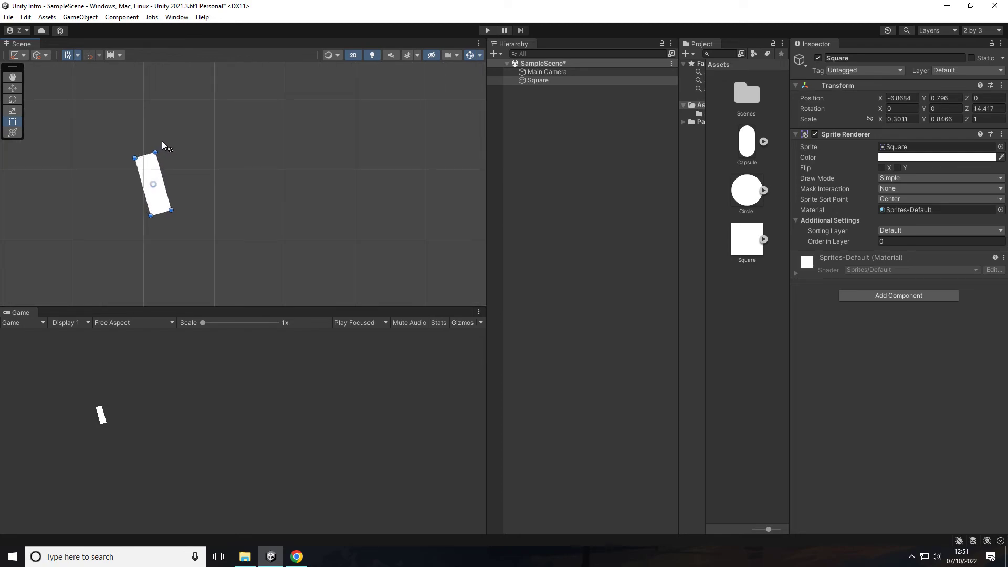
{"action": "left_click_drag", "start_coordinate": [160, 200], "coordinate": [179, 242]}
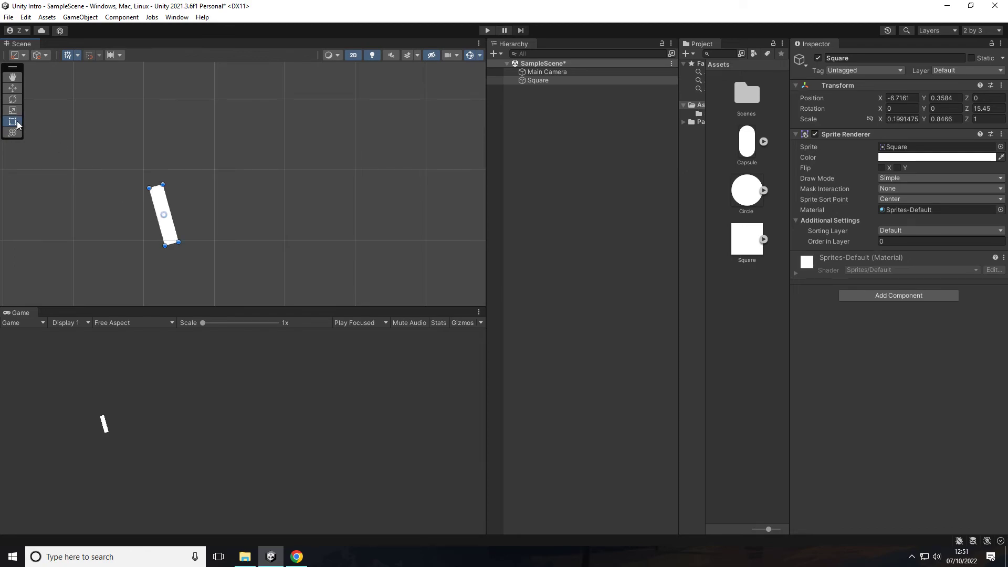
Step: Duplicate the bar, place the copy to its right and make it taller
{"action": "left_click_drag", "start_coordinate": [170, 229], "coordinate": [202, 227]}
{"action": "key", "text": "ctrl+d"}
{"action": "left_click_drag", "start_coordinate": [187, 181], "coordinate": [175, 147]}
{"action": "left_click_drag", "start_coordinate": [210, 241], "coordinate": [221, 221]}
Step: Add two more duplicated bars to the fan, the last about 2.4 tall with a Z rotation of about -3
{"action": "key", "text": "ctrl+d"}
{"action": "left_click_drag", "start_coordinate": [221, 145], "coordinate": [206, 125]}
{"action": "left_click_drag", "start_coordinate": [222, 90], "coordinate": [217, 91]}
{"action": "left_click_drag", "start_coordinate": [204, 129], "coordinate": [228, 148]}
{"action": "key", "text": "ctrl+d"}
{"action": "mouse_move", "coordinate": [234, 91]}
{"action": "left_mouse_down"}
{"action": "mouse_move", "coordinate": [244, 89]}
{"action": "mouse_move", "coordinate": [232, 67]}
{"action": "mouse_move", "coordinate": [236, 103]}
{"action": "left_mouse_up"}
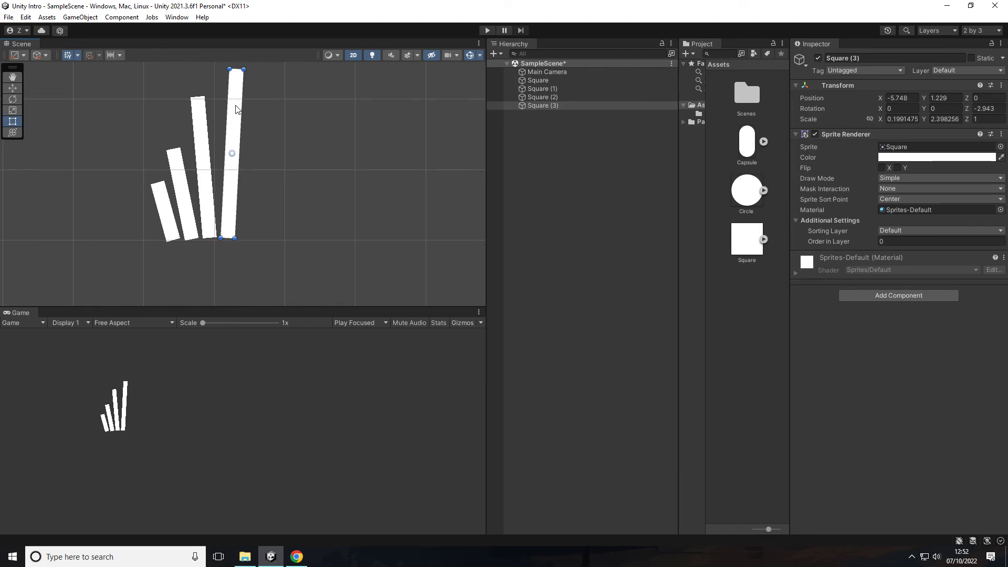
Step: Duplicate the tallest bar, move the copy right, stretch it to about 2.86 and tilt it to about -8.8 degrees
{"action": "key", "text": "ctrl+d"}
{"action": "scroll", "coordinate": [268, 127], "scroll_direction": "down", "scroll_amount": 5}
{"action": "middle_click_drag", "start_coordinate": [247, 127], "coordinate": [209, 162]}
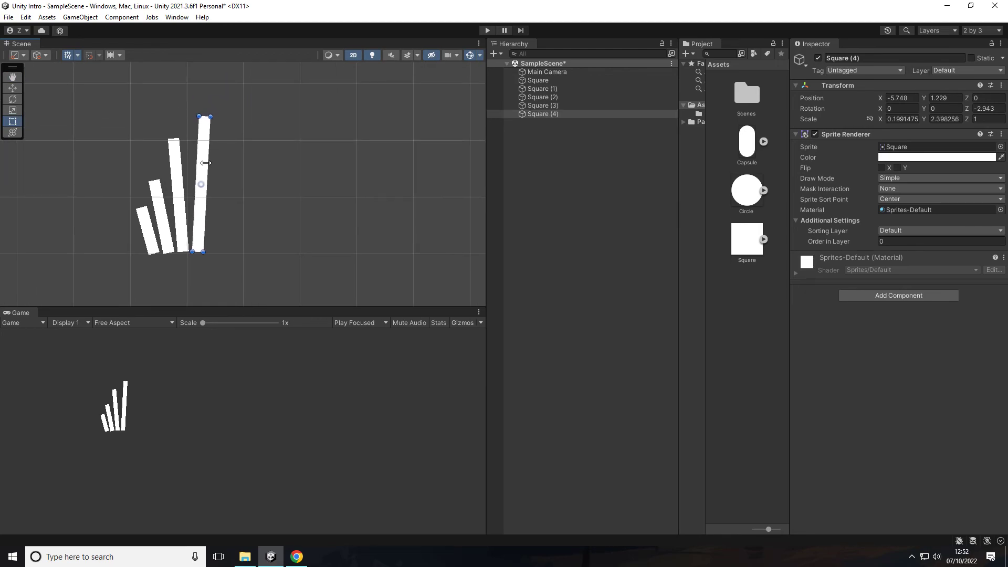
{"action": "scroll", "coordinate": [204, 163], "scroll_direction": "up", "scroll_amount": 6}
{"action": "left_click_drag", "start_coordinate": [201, 163], "coordinate": [228, 166]}
{"action": "left_click_drag", "start_coordinate": [245, 98], "coordinate": [245, 71]}
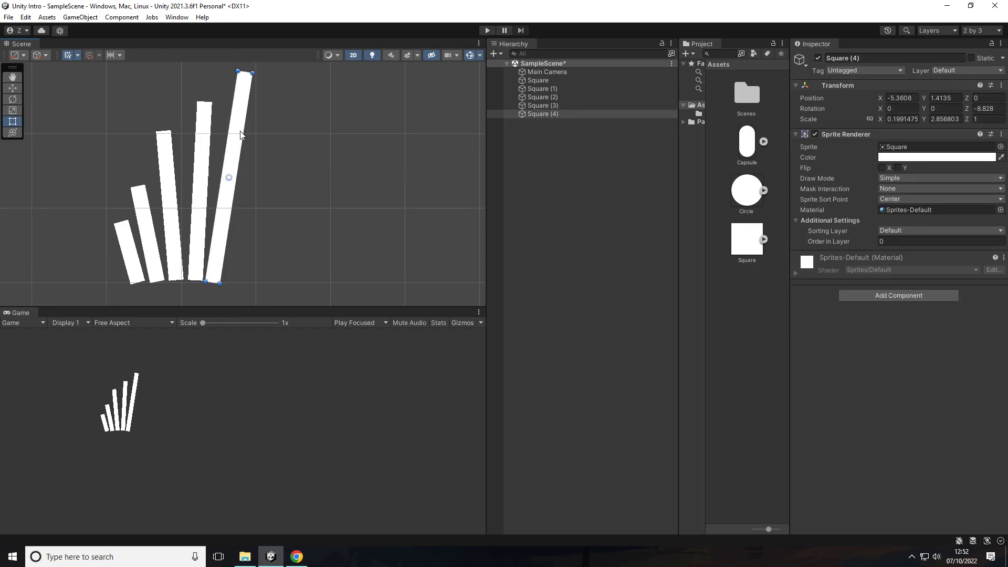
Step: Add a sixth bar by duplication, stretched to about 3.54 and tilted to about -15.3 degrees
{"action": "key", "text": "ctrl+d"}
{"action": "left_click_drag", "start_coordinate": [243, 141], "coordinate": [275, 128]}
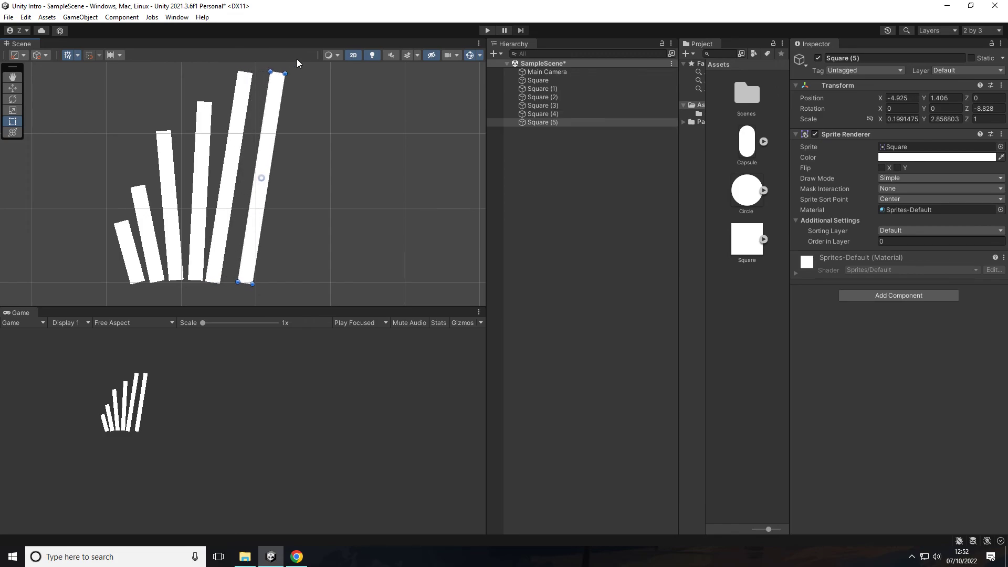
{"action": "left_click_drag", "start_coordinate": [292, 67], "coordinate": [316, 29]}
{"action": "scroll", "coordinate": [283, 127], "scroll_direction": "down", "scroll_amount": 7}
{"action": "left_click_drag", "start_coordinate": [288, 88], "coordinate": [287, 92]}
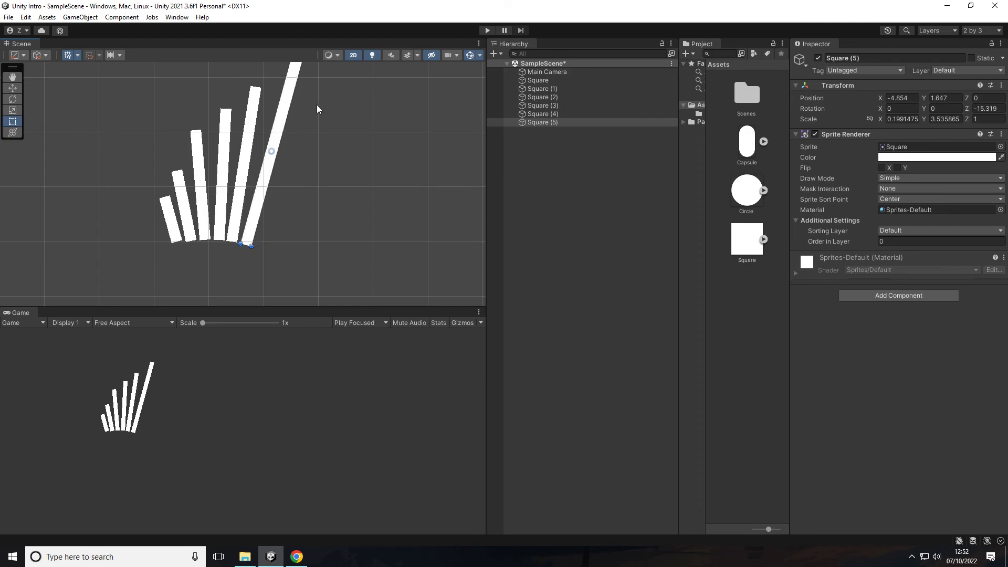
Step: Add a seventh bar by duplication, stretched to about 3.91 and tilted to about -20.8 degrees
{"action": "scroll", "coordinate": [319, 126], "scroll_direction": "down", "scroll_amount": 8}
{"action": "middle_click_drag", "start_coordinate": [320, 130], "coordinate": [272, 161]}
{"action": "left_click", "coordinate": [197, 93]}
{"action": "left_click", "coordinate": [241, 167]}
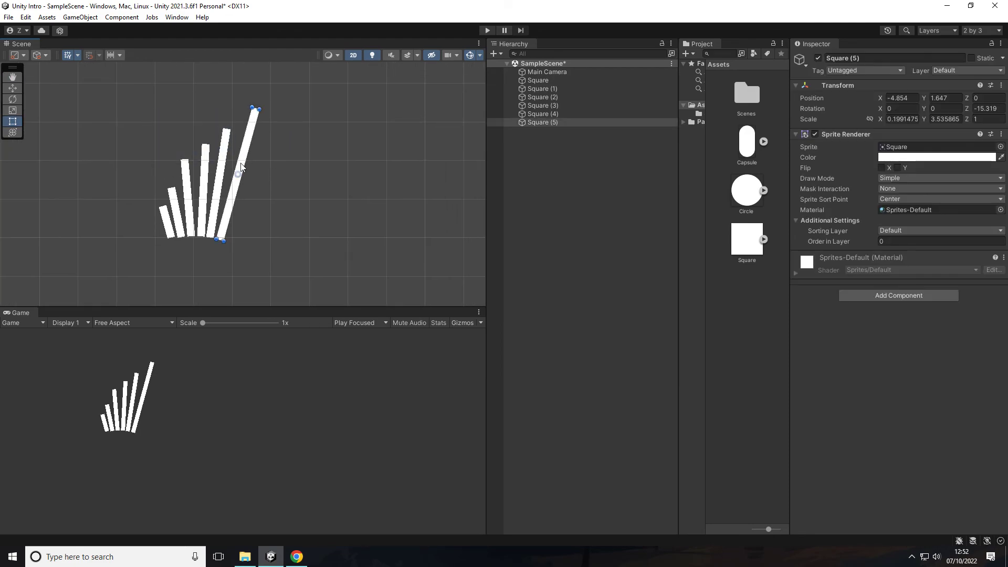
{"action": "key", "text": "ctrl+d"}
{"action": "left_click_drag", "start_coordinate": [247, 149], "coordinate": [259, 153]}
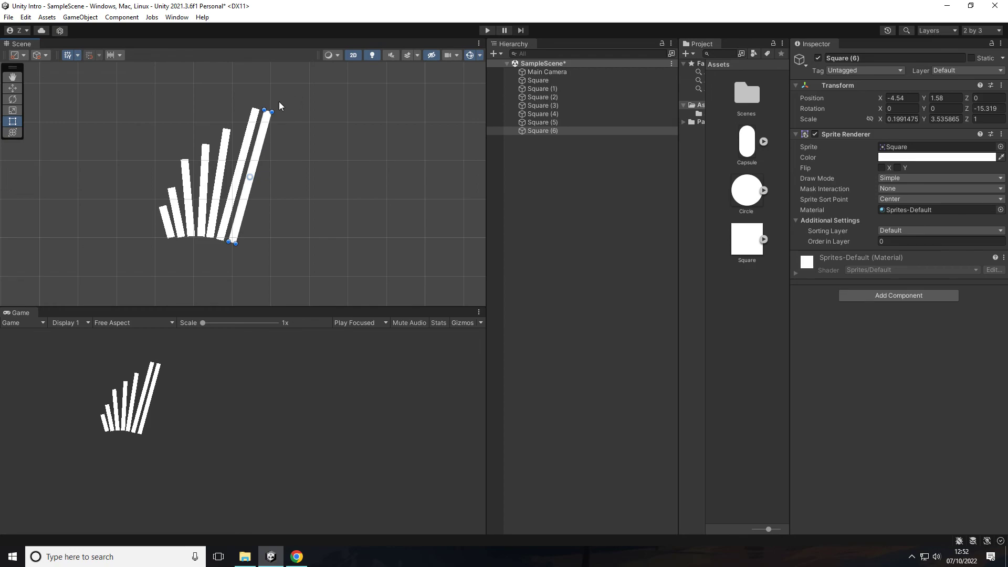
{"action": "left_click_drag", "start_coordinate": [279, 106], "coordinate": [294, 82]}
{"action": "scroll", "coordinate": [266, 131], "scroll_direction": "up", "scroll_amount": 1}
{"action": "scroll", "coordinate": [266, 131], "scroll_direction": "up", "scroll_amount": 5}
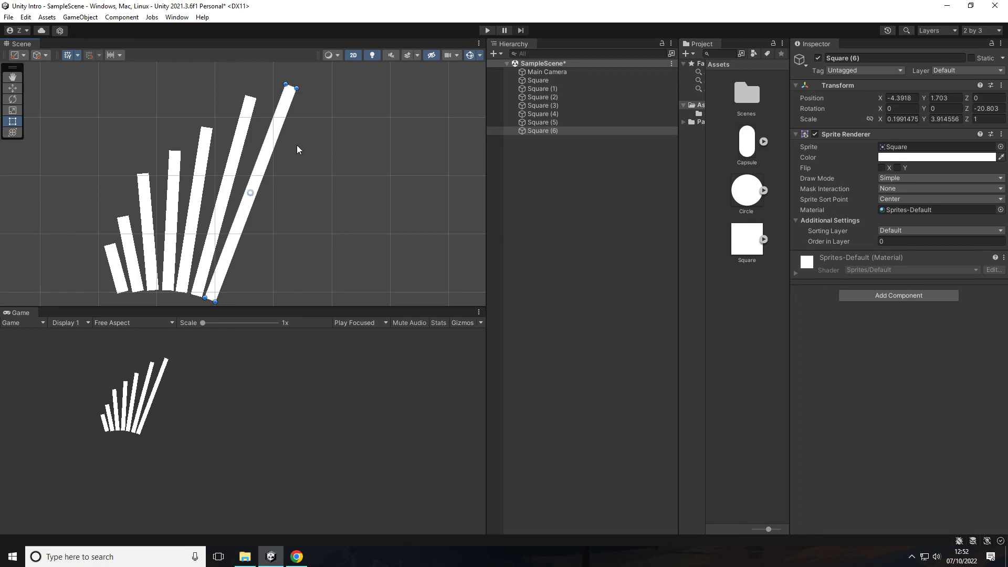
Step: Recolour the shortest bar of the fan from white to a bright yellow-green
{"action": "left_click", "coordinate": [257, 199]}
{"action": "scroll", "coordinate": [258, 200], "scroll_direction": "down", "scroll_amount": 2}
{"action": "scroll", "coordinate": [155, 208], "scroll_direction": "down", "scroll_amount": 7}
{"action": "middle_click_drag", "start_coordinate": [192, 198], "coordinate": [252, 194]}
{"action": "scroll", "coordinate": [214, 220], "scroll_direction": "up", "scroll_amount": 8}
{"action": "left_click", "coordinate": [213, 249]}
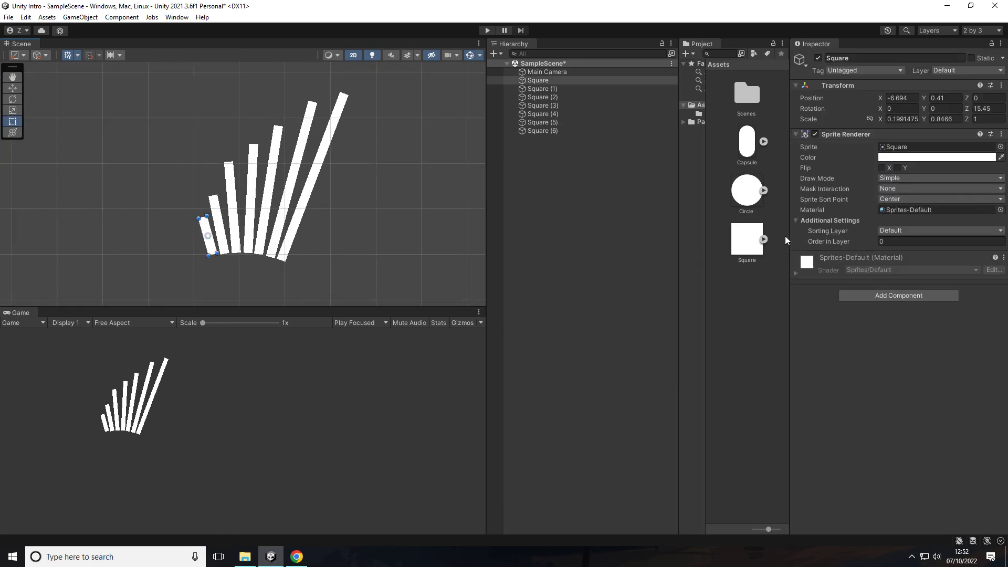
{"action": "left_click", "coordinate": [891, 159]}
{"action": "left_click", "coordinate": [958, 199]}
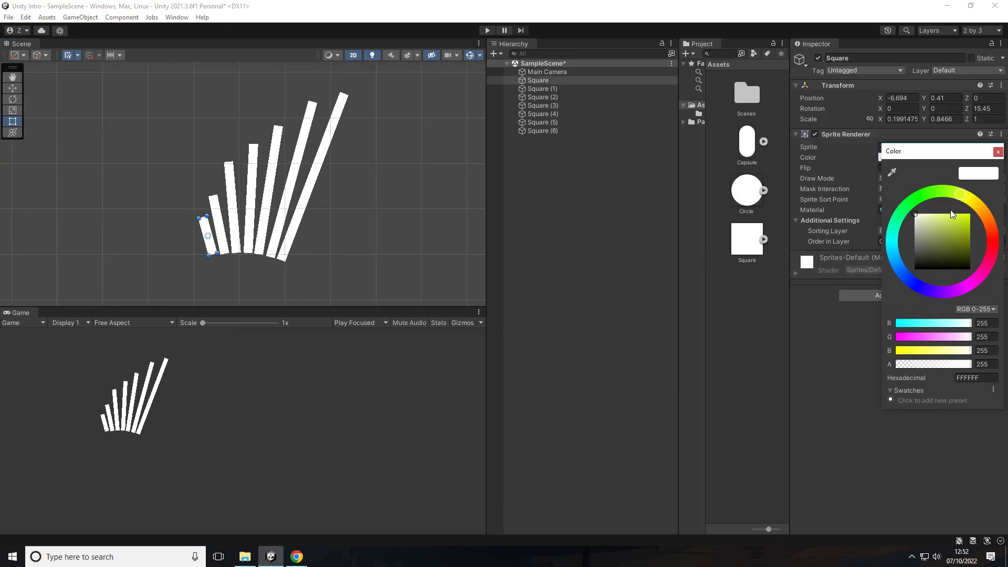
{"action": "left_click_drag", "start_coordinate": [963, 218], "coordinate": [974, 206]}
{"action": "left_click", "coordinate": [996, 152]}
Step: Give the second-shortest bar a saturated golden-yellow colour
{"action": "scroll", "coordinate": [332, 175], "scroll_direction": "up", "scroll_amount": 3}
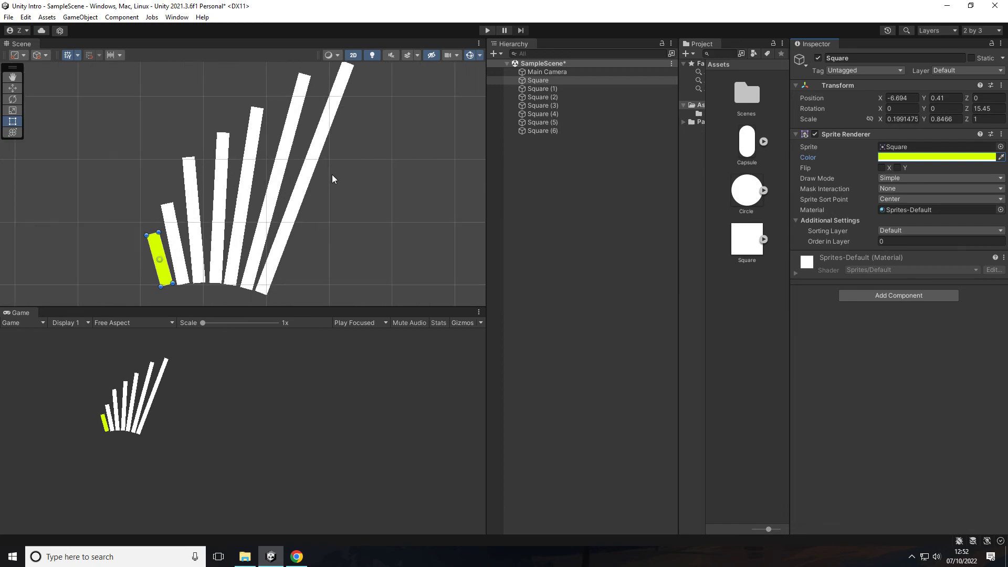
{"action": "left_click", "coordinate": [167, 246]}
{"action": "left_click", "coordinate": [912, 157]}
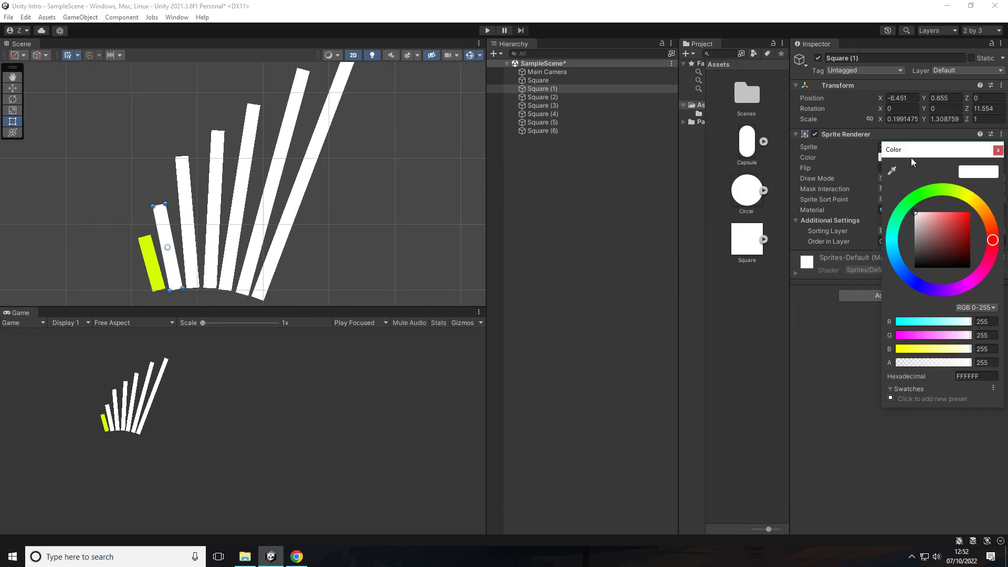
{"action": "left_click", "coordinate": [960, 195]}
{"action": "mouse_move", "coordinate": [927, 234]}
{"action": "left_mouse_down"}
{"action": "mouse_move", "coordinate": [1000, 182]}
{"action": "mouse_move", "coordinate": [947, 191]}
{"action": "mouse_move", "coordinate": [978, 187]}
{"action": "left_mouse_up"}
{"action": "left_click", "coordinate": [999, 150]}
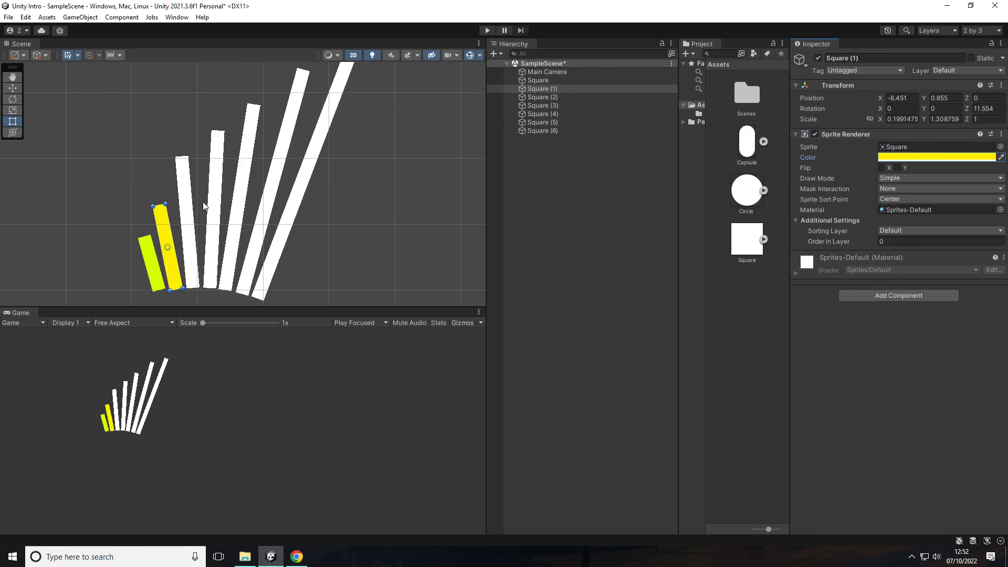
Step: Recolour the third bar of the fan to the soft yellow FFF458
{"action": "left_click", "coordinate": [186, 204]}
{"action": "left_click", "coordinate": [937, 157]}
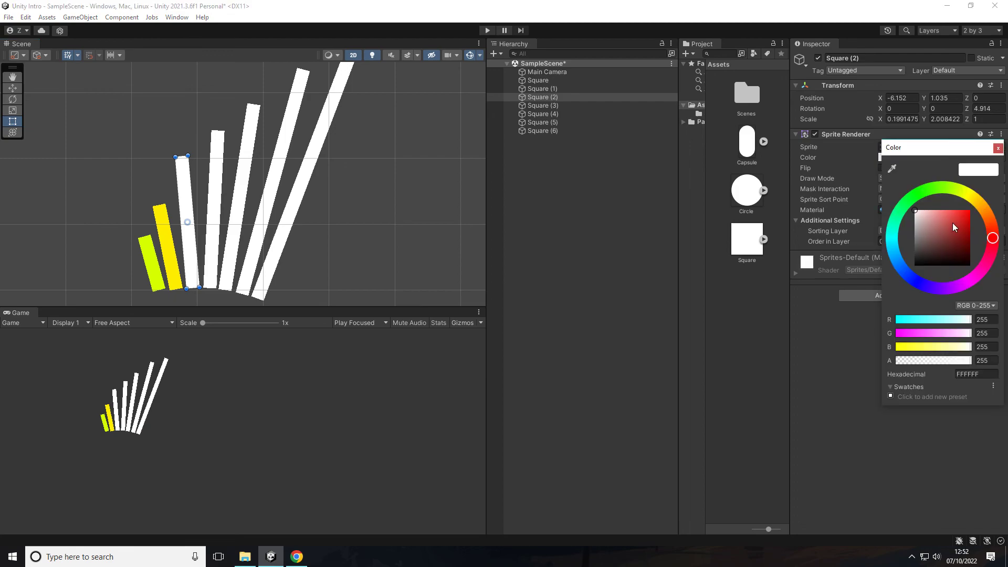
{"action": "mouse_move", "coordinate": [947, 222]}
{"action": "left_mouse_down"}
{"action": "mouse_move", "coordinate": [987, 210]}
{"action": "mouse_move", "coordinate": [961, 189]}
{"action": "mouse_move", "coordinate": [979, 200]}
{"action": "mouse_move", "coordinate": [977, 192]}
{"action": "mouse_move", "coordinate": [948, 187]}
{"action": "mouse_move", "coordinate": [970, 192]}
{"action": "left_mouse_up"}
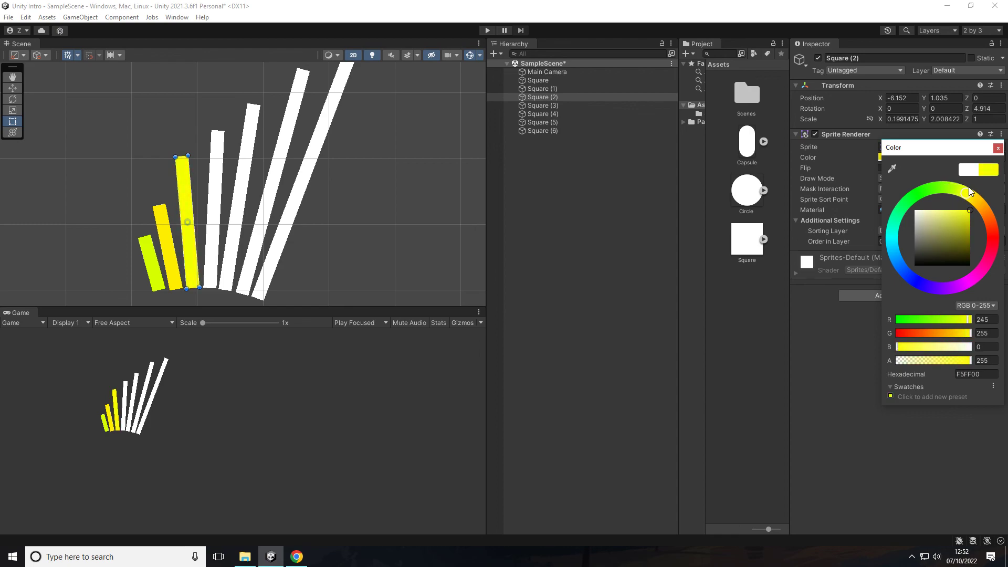
{"action": "left_click", "coordinate": [952, 210]}
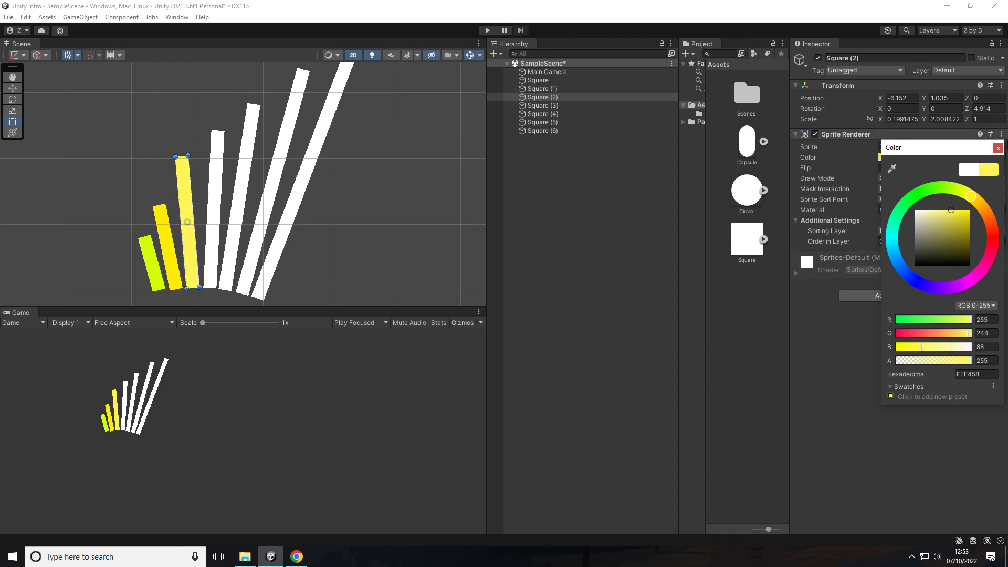
{"action": "left_click", "coordinate": [998, 148]}
Step: Deselect the bar and save the current scene
{"action": "left_click", "coordinate": [736, 313]}
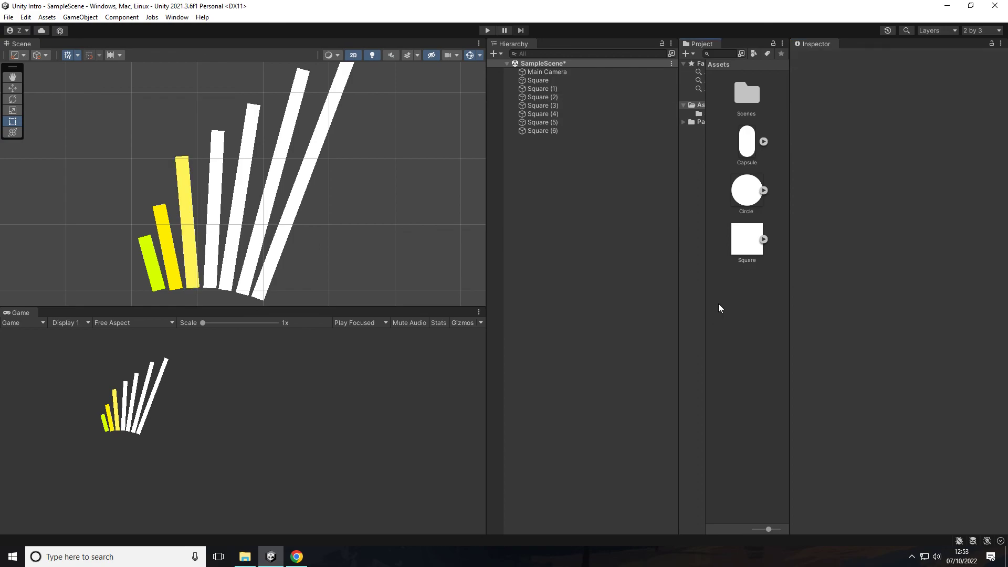
{"action": "left_click", "coordinate": [8, 17]}
{"action": "left_click", "coordinate": [31, 70]}
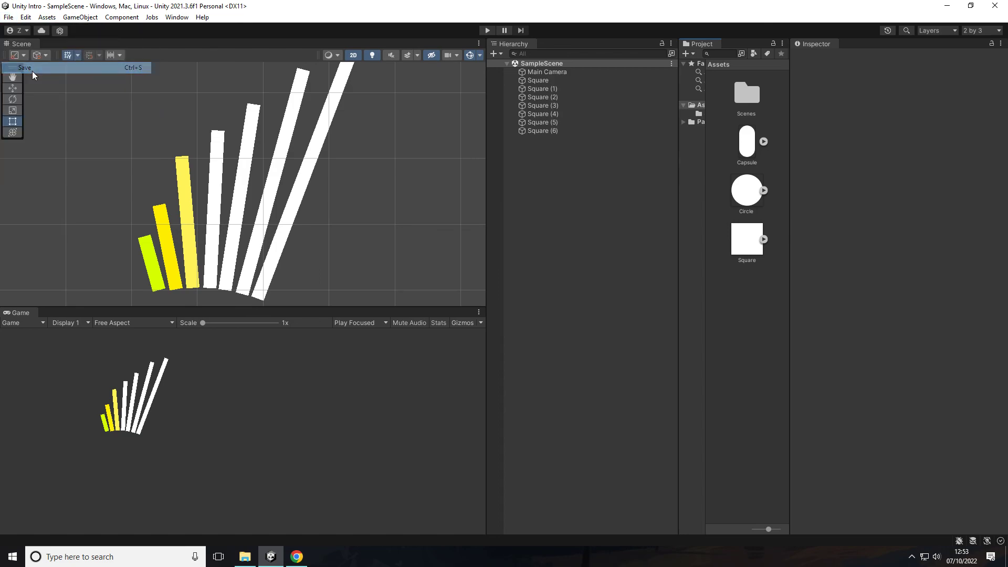
{"action": "scroll", "coordinate": [272, 181], "scroll_direction": "down", "scroll_amount": 1}
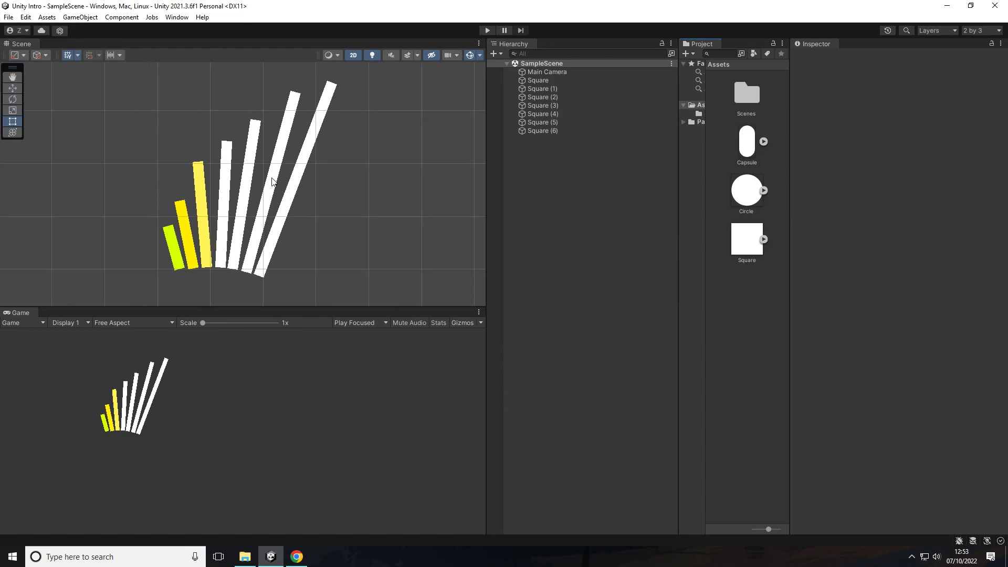
{"action": "scroll", "coordinate": [265, 189], "scroll_direction": "up", "scroll_amount": 1}
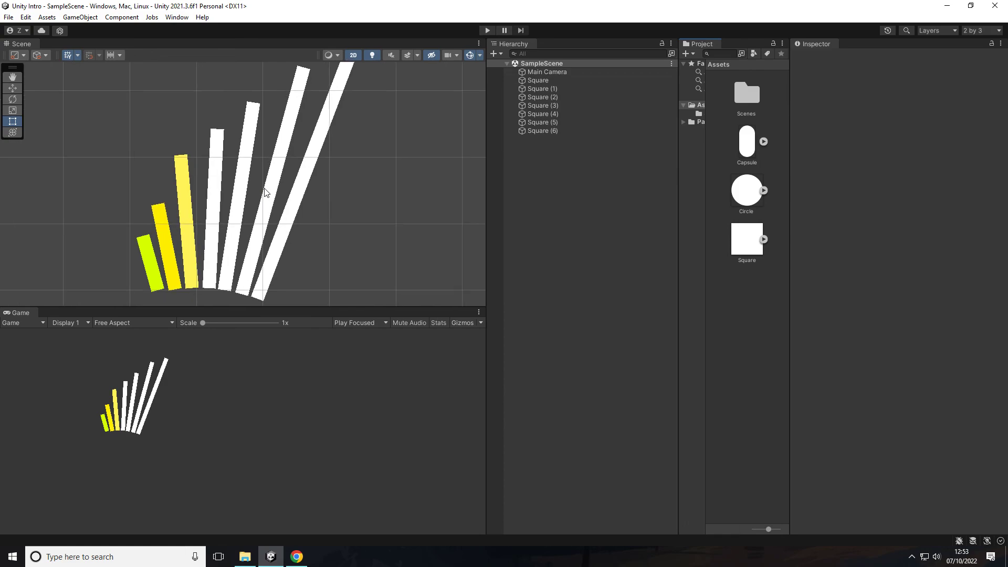
{"action": "left_click", "coordinate": [9, 17]}
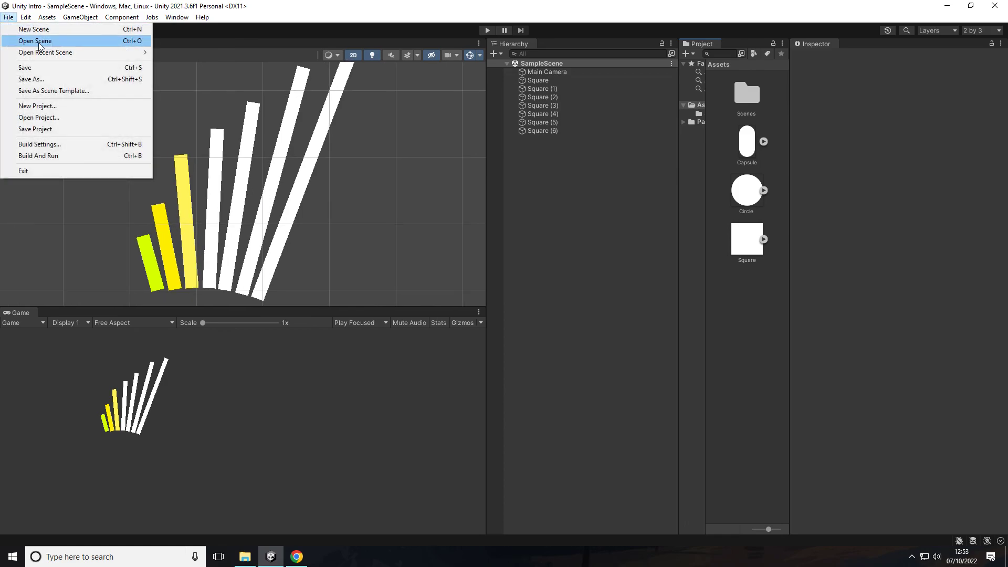
{"action": "left_click", "coordinate": [33, 67]}
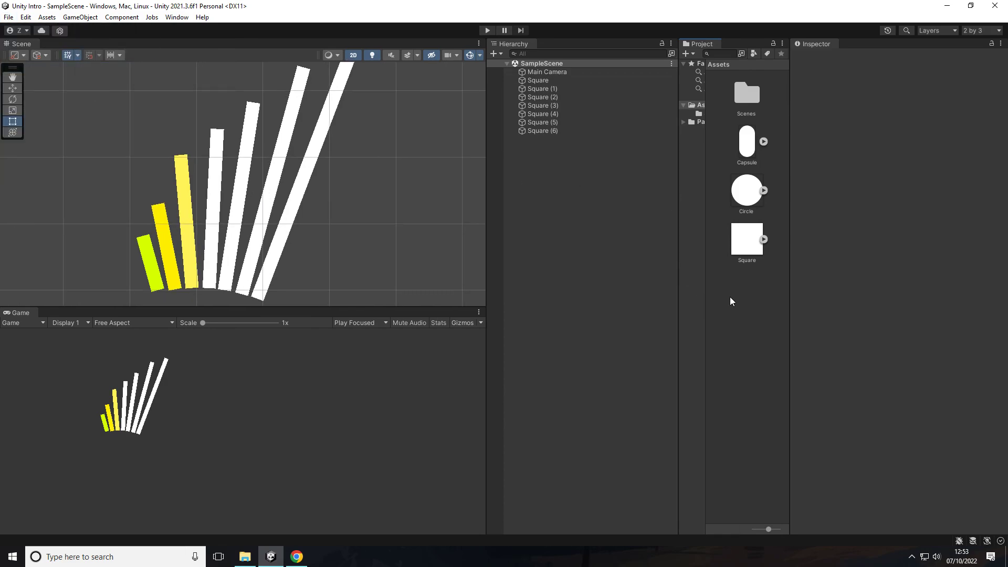